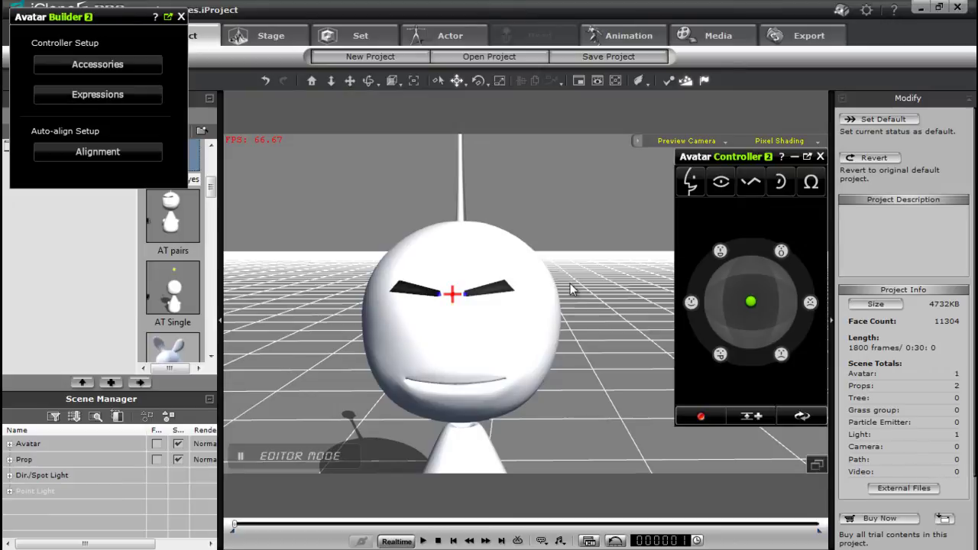
- Test the puppet's eyebrow and antenna movements, including the antenna variation, in Avatar Controller
{"action": "scroll", "coordinate": [529, 310], "scroll_direction": "down", "scroll_amount": 2}
{"action": "middle_click_drag", "start_coordinate": [529, 312], "coordinate": [518, 358]}
{"action": "scroll", "coordinate": [537, 363], "scroll_direction": "down", "scroll_amount": 1}
{"action": "right_click_drag", "start_coordinate": [543, 359], "coordinate": [459, 310]}
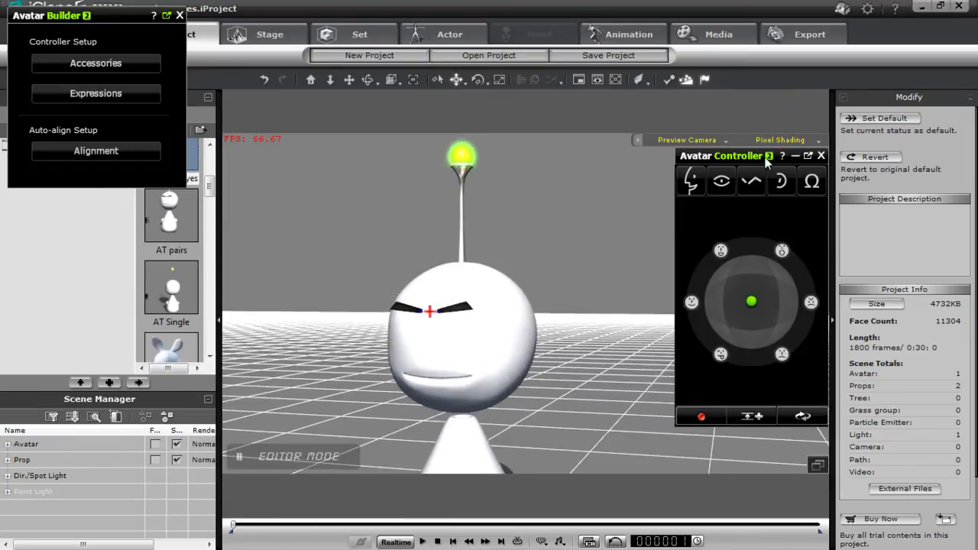
{"action": "left_click", "coordinate": [751, 180]}
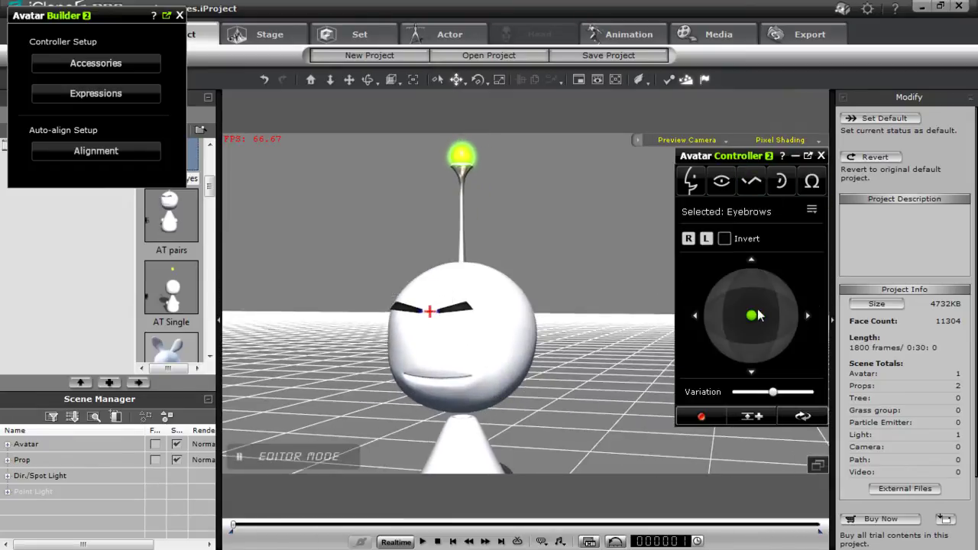
{"action": "mouse_move", "coordinate": [752, 313]}
{"action": "left_mouse_down"}
{"action": "mouse_move", "coordinate": [759, 280]}
{"action": "mouse_move", "coordinate": [720, 306]}
{"action": "mouse_move", "coordinate": [793, 315]}
{"action": "mouse_move", "coordinate": [749, 274]}
{"action": "mouse_move", "coordinate": [777, 280]}
{"action": "mouse_move", "coordinate": [751, 314]}
{"action": "left_mouse_up"}
{"action": "left_click", "coordinate": [811, 180]}
{"action": "mouse_move", "coordinate": [752, 317]}
{"action": "left_mouse_down"}
{"action": "mouse_move", "coordinate": [787, 286]}
{"action": "mouse_move", "coordinate": [711, 298]}
{"action": "mouse_move", "coordinate": [749, 353]}
{"action": "mouse_move", "coordinate": [746, 303]}
{"action": "mouse_move", "coordinate": [751, 314]}
{"action": "left_mouse_up"}
{"action": "mouse_move", "coordinate": [774, 392]}
{"action": "left_mouse_down"}
{"action": "mouse_move", "coordinate": [813, 398]}
{"action": "mouse_move", "coordinate": [773, 391]}
{"action": "left_mouse_up"}
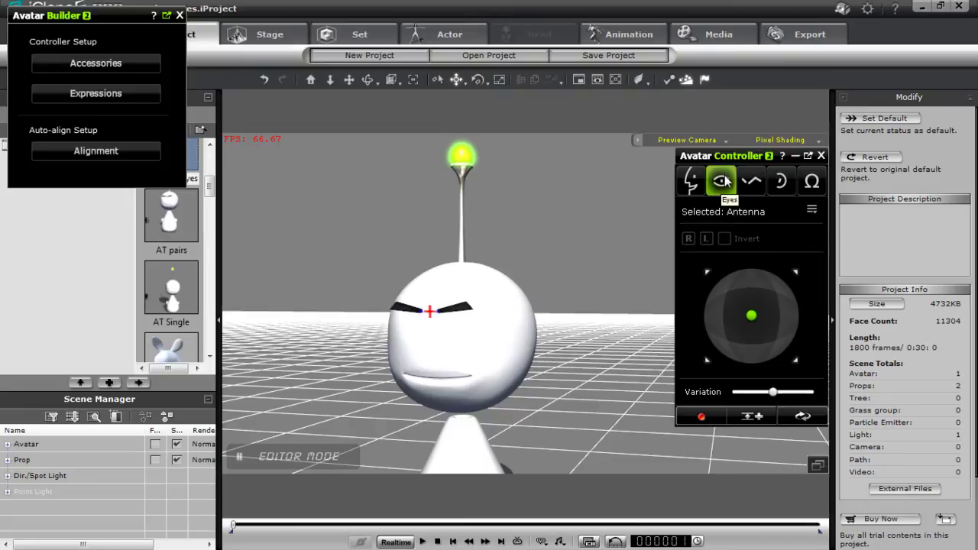
- Return Avatar Controller to whole-face mode and test blending the facial expressions on the puppet
{"action": "left_click", "coordinate": [691, 181]}
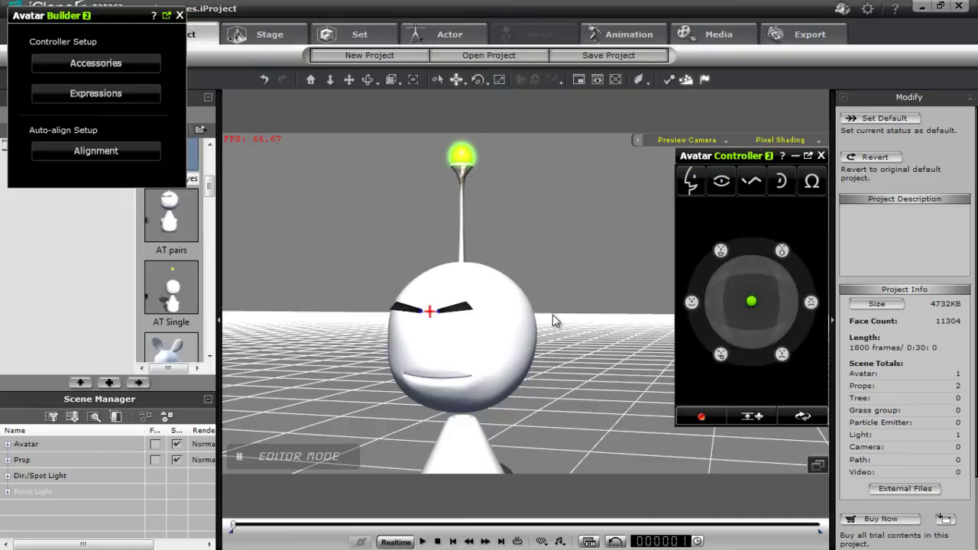
{"action": "middle_click_drag", "start_coordinate": [539, 316], "coordinate": [536, 331]}
{"action": "right_click_drag", "start_coordinate": [540, 356], "coordinate": [572, 347]}
{"action": "mouse_move", "coordinate": [565, 334]}
{"action": "middle_mouse_down"}
{"action": "mouse_move", "coordinate": [589, 310]}
{"action": "mouse_move", "coordinate": [581, 332]}
{"action": "middle_mouse_up"}
{"action": "mouse_move", "coordinate": [581, 331]}
{"action": "left_mouse_down"}
{"action": "mouse_move", "coordinate": [583, 313]}
{"action": "mouse_move", "coordinate": [580, 328]}
{"action": "left_mouse_up"}
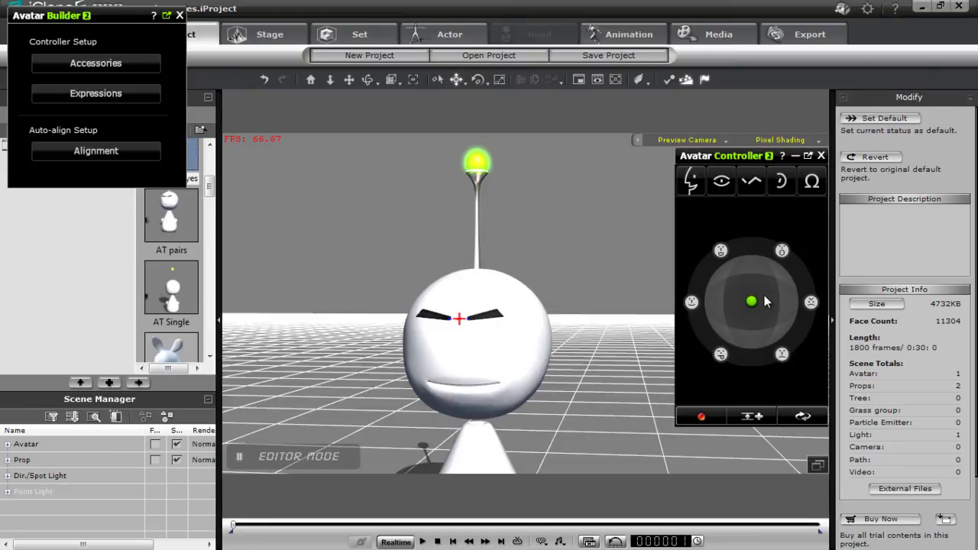
{"action": "left_click_drag", "start_coordinate": [751, 304], "coordinate": [775, 250]}
{"action": "left_click_drag", "start_coordinate": [803, 189], "coordinate": [748, 305]}
- Close Avatar Builder and select the white puppet avatar for actor editing
{"action": "left_click", "coordinate": [179, 15]}
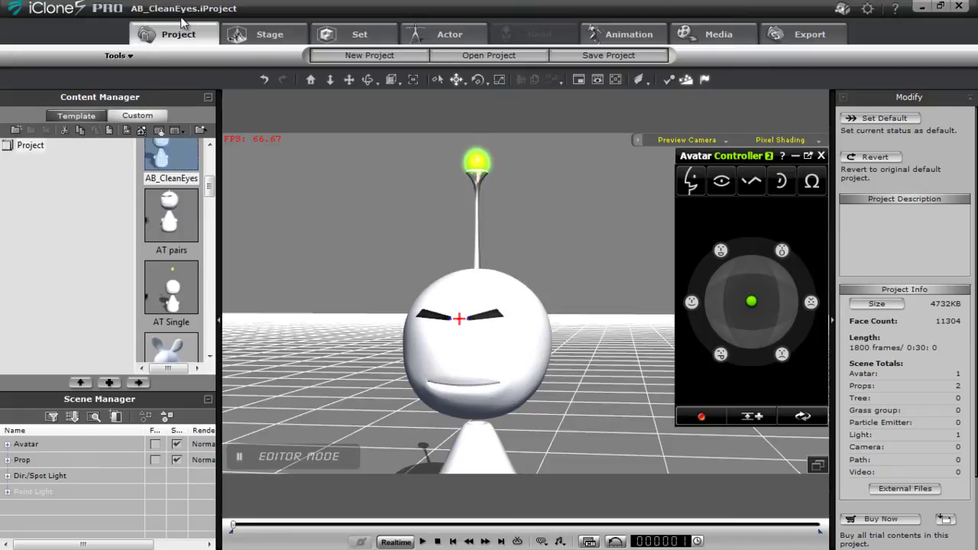
{"action": "left_click", "coordinate": [451, 34]}
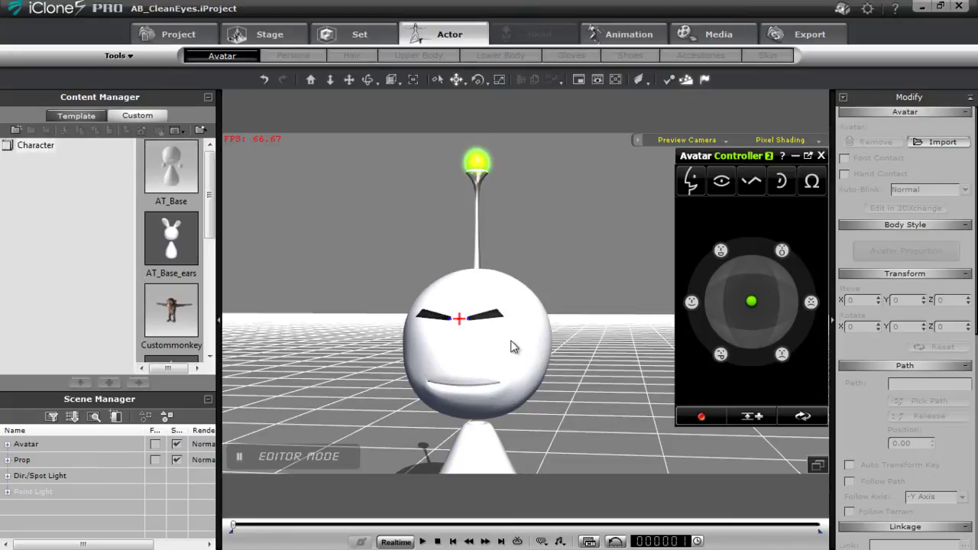
{"action": "left_click", "coordinate": [493, 375]}
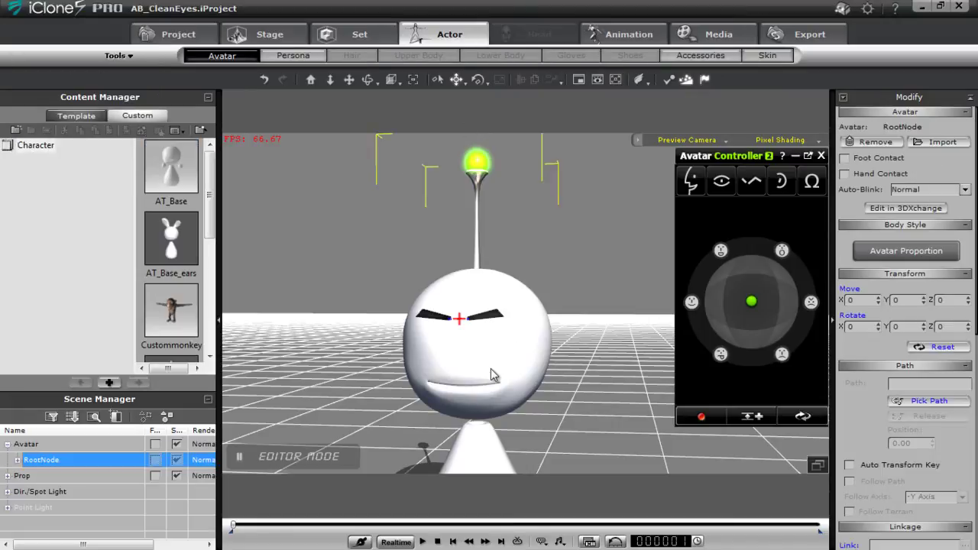
- Browse the template characters in Monster Workshop Vol.1
{"action": "left_click", "coordinate": [95, 114]}
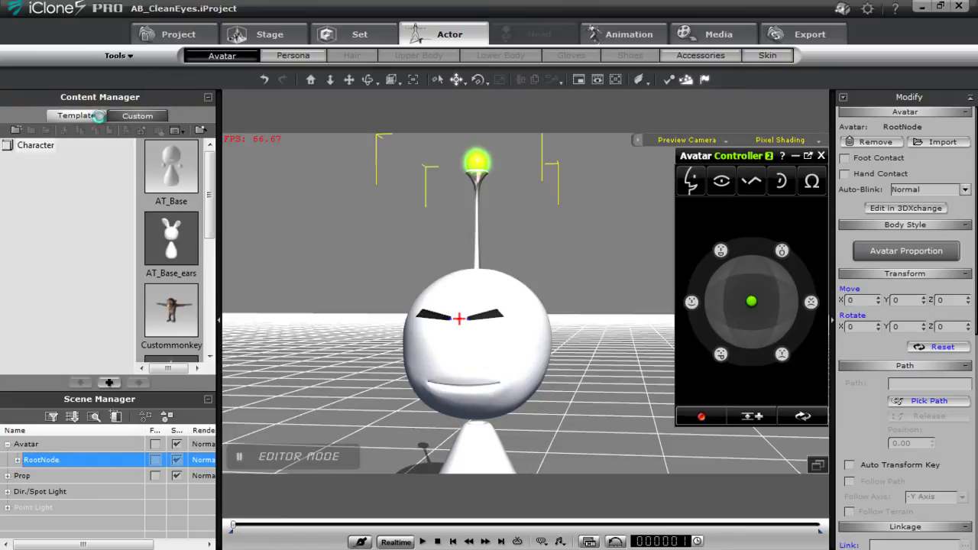
{"action": "left_click_drag", "start_coordinate": [129, 187], "coordinate": [128, 294]}
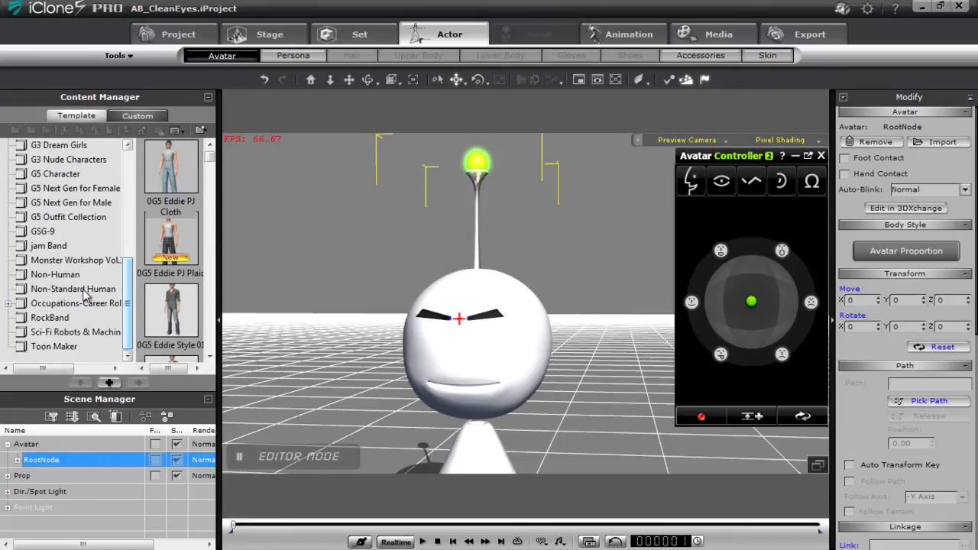
{"action": "left_click", "coordinate": [64, 266]}
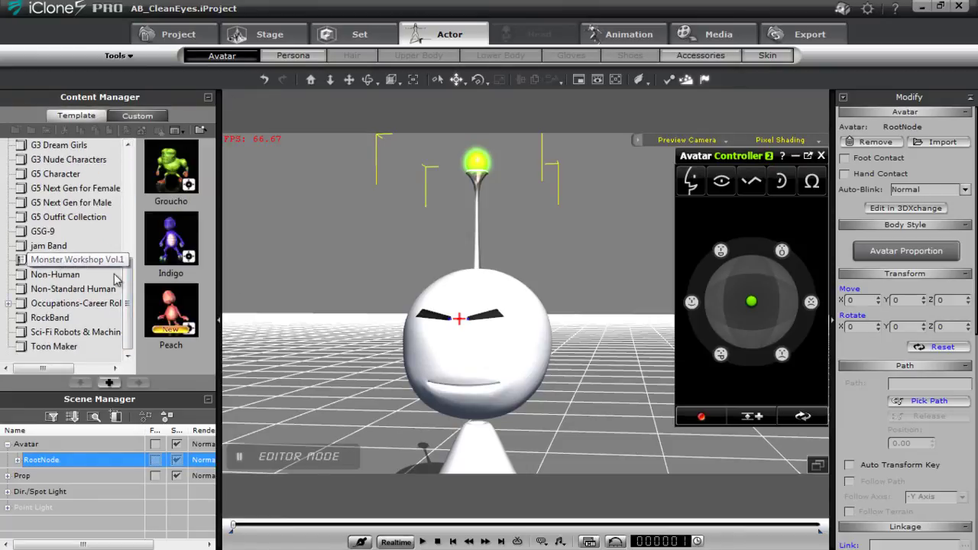
- Add the Eye 04 accessory from the Monster Workshop Vol.1 Puppet Parts templates to the avatar
{"action": "left_click", "coordinate": [699, 56]}
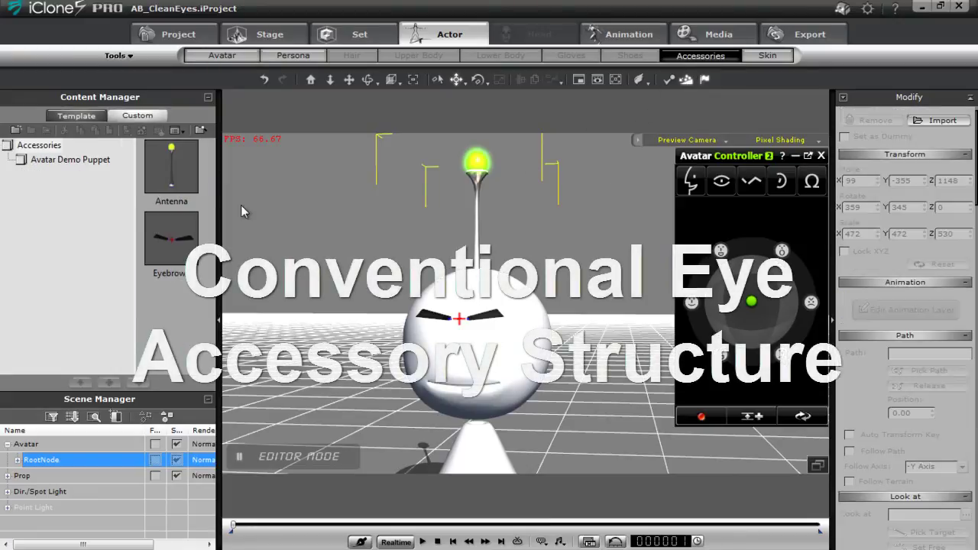
{"action": "left_click", "coordinate": [76, 116]}
{"action": "scroll", "coordinate": [113, 281], "scroll_direction": "down", "scroll_amount": 1}
{"action": "left_click", "coordinate": [73, 275]}
{"action": "left_click_drag", "start_coordinate": [210, 166], "coordinate": [209, 218]}
{"action": "double_click", "coordinate": [174, 216]}
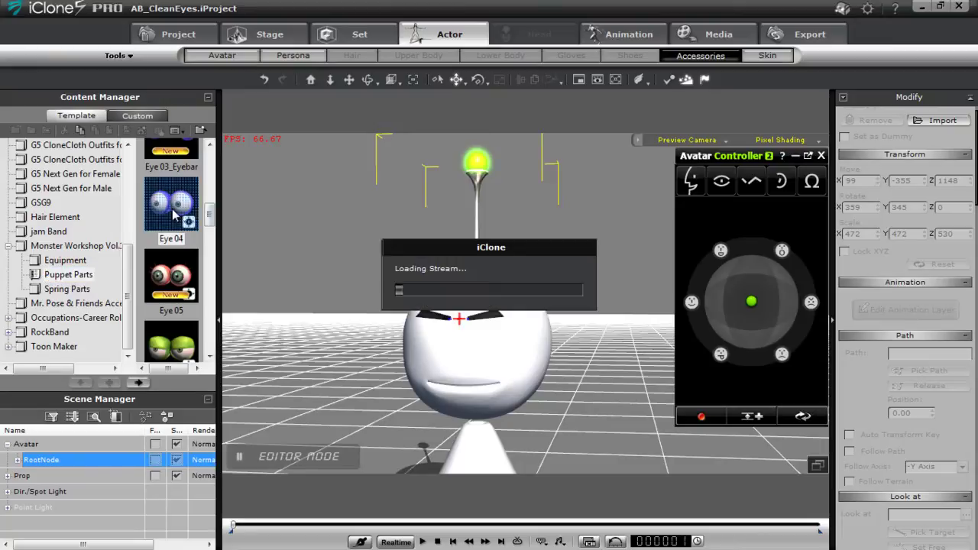
- Lower the Eye 04 accessory in front of the puppet's head to about Z 1243
{"action": "middle_click_drag", "start_coordinate": [454, 282], "coordinate": [486, 356]}
{"action": "right_click_drag", "start_coordinate": [539, 340], "coordinate": [332, 331]}
{"action": "middle_click_drag", "start_coordinate": [465, 337], "coordinate": [476, 293]}
{"action": "scroll", "coordinate": [493, 347], "scroll_direction": "down", "scroll_amount": 4}
{"action": "right_click_drag", "start_coordinate": [493, 348], "coordinate": [537, 295]}
{"action": "left_click_drag", "start_coordinate": [546, 222], "coordinate": [497, 233]}
{"action": "left_click_drag", "start_coordinate": [449, 175], "coordinate": [520, 241]}
{"action": "right_click_drag", "start_coordinate": [456, 308], "coordinate": [598, 293], "text": "alt"}
{"action": "left_click_drag", "start_coordinate": [501, 303], "coordinate": [541, 290], "text": "alt"}
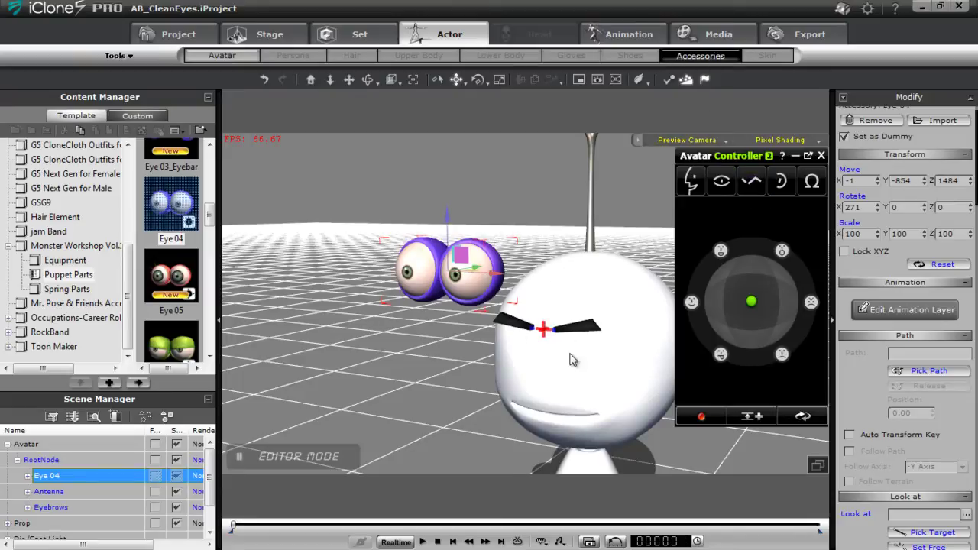
{"action": "left_click_drag", "start_coordinate": [447, 216], "coordinate": [450, 321]}
- Move the eyes back onto the puppet's face below the eyebrows, to about Y -375 and Z 1149
{"action": "right_click_drag", "start_coordinate": [450, 321], "coordinate": [388, 248]}
{"action": "scroll", "coordinate": [382, 298], "scroll_direction": "down", "scroll_amount": 3}
{"action": "right_click_drag", "start_coordinate": [375, 315], "coordinate": [321, 314]}
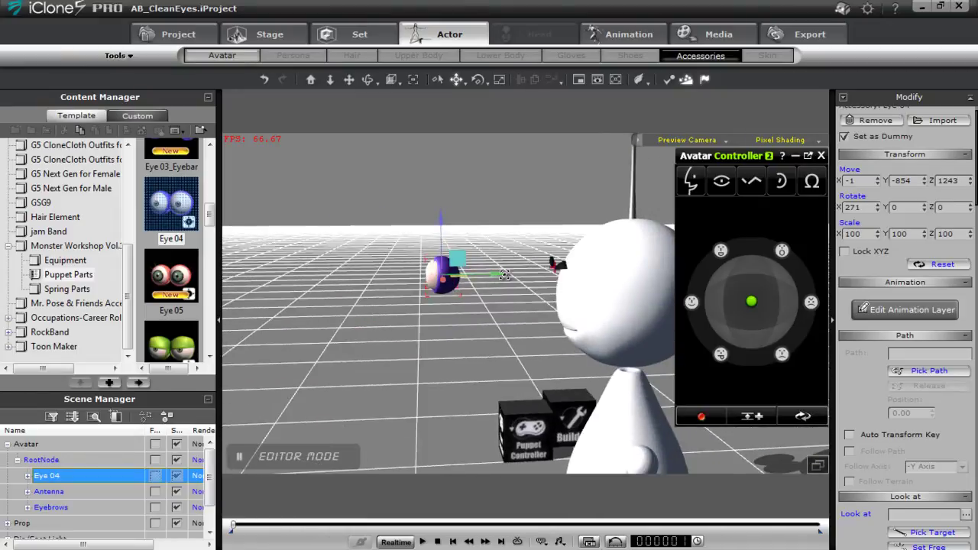
{"action": "left_click_drag", "start_coordinate": [504, 274], "coordinate": [601, 282]}
{"action": "left_click_drag", "start_coordinate": [550, 217], "coordinate": [549, 238]}
{"action": "right_click_drag", "start_coordinate": [530, 331], "coordinate": [655, 272]}
{"action": "scroll", "coordinate": [632, 360], "scroll_direction": "up", "scroll_amount": 3}
{"action": "middle_click_drag", "start_coordinate": [631, 360], "coordinate": [505, 345]}
{"action": "right_click_drag", "start_coordinate": [504, 345], "coordinate": [527, 321]}
{"action": "scroll", "coordinate": [527, 321], "scroll_direction": "up", "scroll_amount": 2}
{"action": "middle_click_drag", "start_coordinate": [527, 321], "coordinate": [570, 303]}
{"action": "right_click_drag", "start_coordinate": [570, 303], "coordinate": [575, 277]}
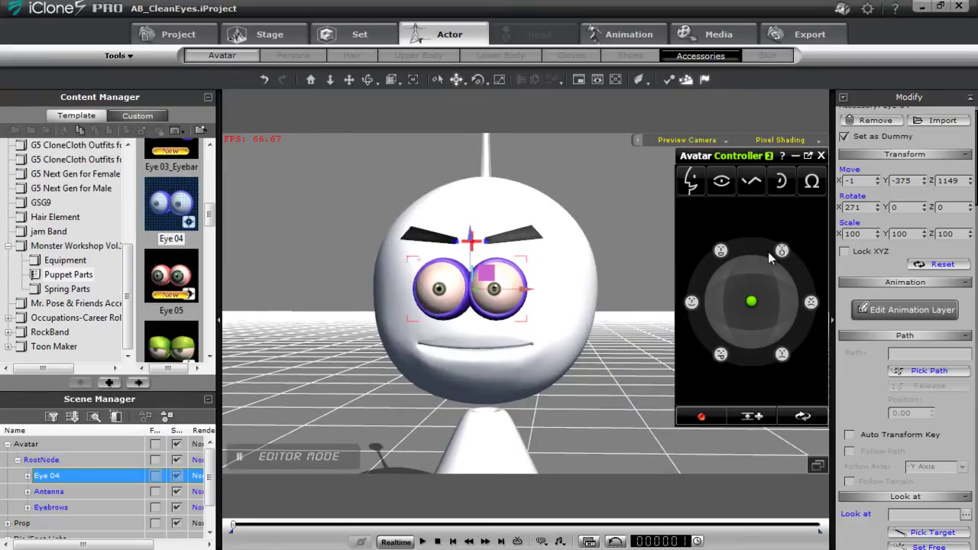
- Test the eyeball and eyelid movements of Eye 04 in Avatar Controller
{"action": "left_click", "coordinate": [722, 182]}
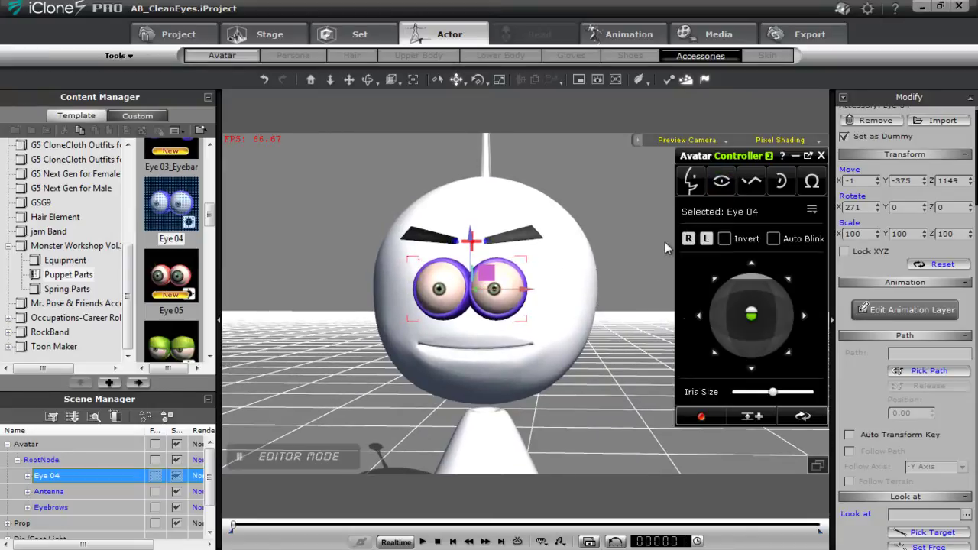
{"action": "right_click_drag", "start_coordinate": [520, 355], "coordinate": [551, 366]}
{"action": "mouse_move", "coordinate": [767, 305]}
{"action": "left_mouse_down"}
{"action": "mouse_move", "coordinate": [745, 317]}
{"action": "mouse_move", "coordinate": [756, 310]}
{"action": "mouse_move", "coordinate": [755, 317]}
{"action": "left_mouse_up"}
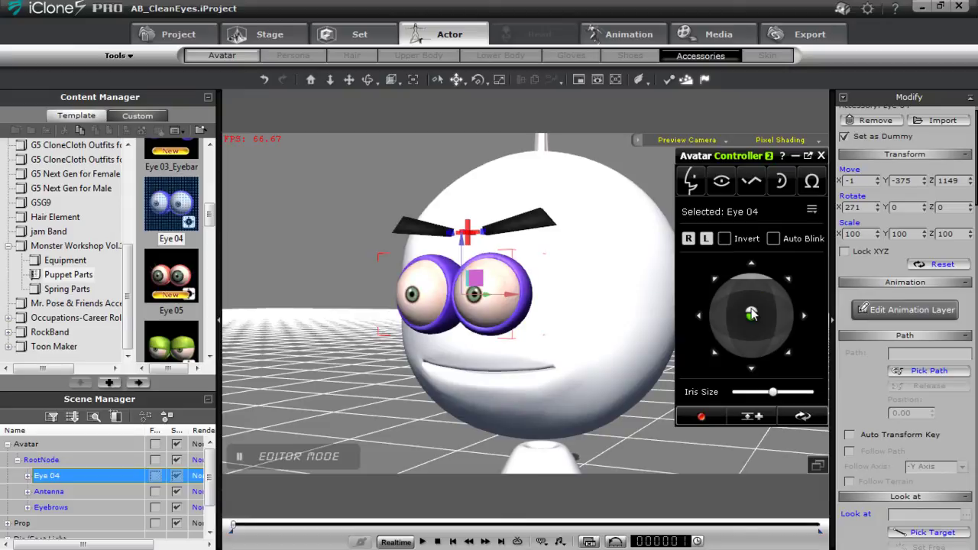
{"action": "mouse_move", "coordinate": [750, 310]}
{"action": "left_mouse_down"}
{"action": "mouse_move", "coordinate": [753, 341]}
{"action": "mouse_move", "coordinate": [754, 326]}
{"action": "left_mouse_up"}
{"action": "right_click_drag", "start_coordinate": [754, 329], "coordinate": [760, 288]}
{"action": "left_click_drag", "start_coordinate": [760, 287], "coordinate": [781, 317]}
{"action": "right_click_drag", "start_coordinate": [539, 300], "coordinate": [617, 295]}
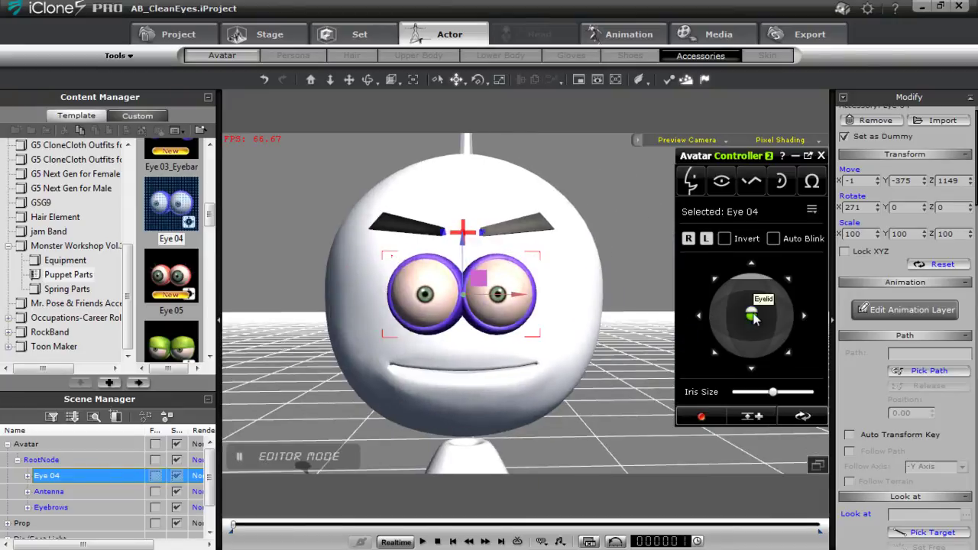
{"action": "right_click_drag", "start_coordinate": [753, 315], "coordinate": [747, 284]}
{"action": "left_click_drag", "start_coordinate": [752, 275], "coordinate": [749, 313]}
{"action": "right_click_drag", "start_coordinate": [751, 317], "coordinate": [762, 263]}
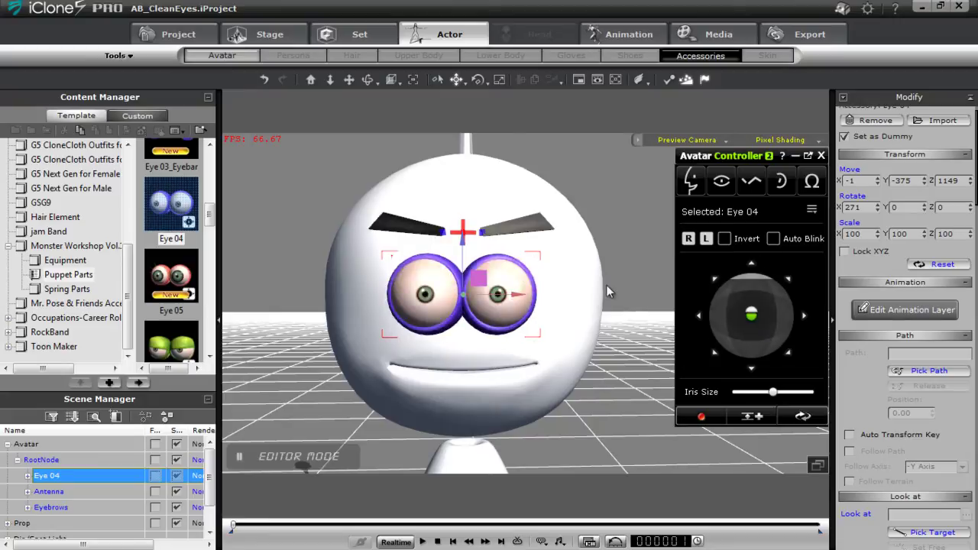
- Move Eye 04 forward, away from the face, to about Y -551
{"action": "right_click_drag", "start_coordinate": [574, 288], "coordinate": [428, 310]}
{"action": "scroll", "coordinate": [458, 289], "scroll_direction": "down", "scroll_amount": 3}
{"action": "right_click_drag", "start_coordinate": [489, 317], "coordinate": [451, 344]}
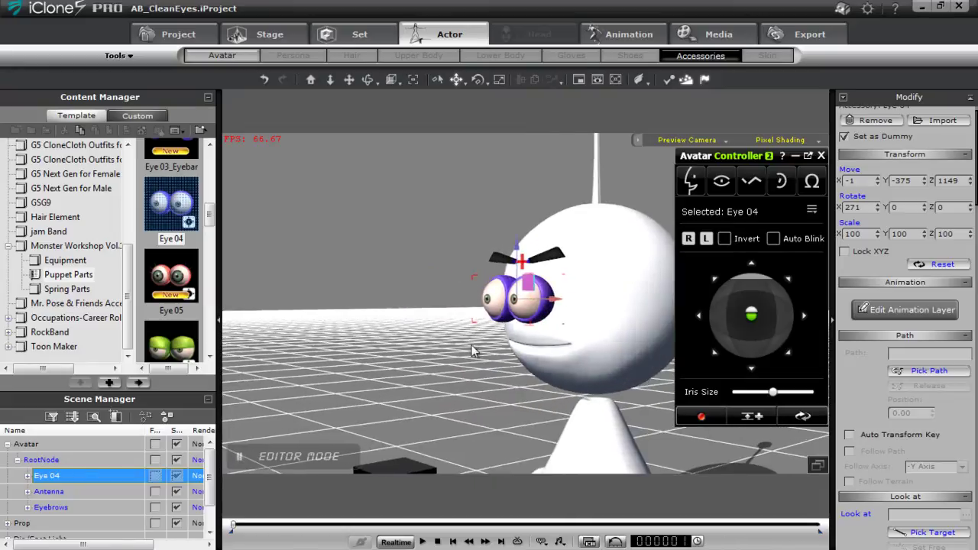
{"action": "right_click_drag", "start_coordinate": [599, 351], "coordinate": [563, 296]}
{"action": "left_click_drag", "start_coordinate": [566, 297], "coordinate": [519, 298]}
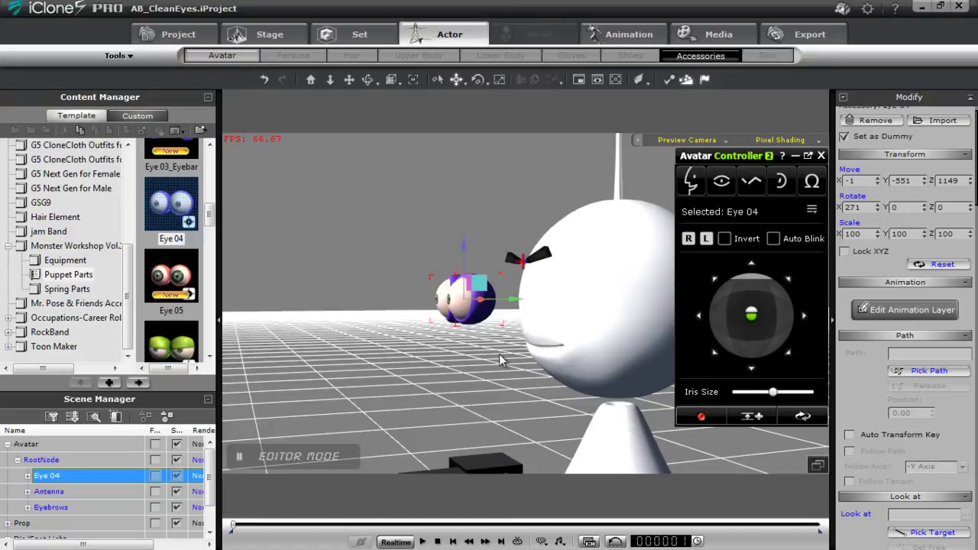
- Open Eye 04's animation layer for editing and select its Dummy bone
{"action": "scroll", "coordinate": [532, 370], "scroll_direction": "up", "scroll_amount": 6}
{"action": "right_click_drag", "start_coordinate": [515, 318], "coordinate": [679, 310]}
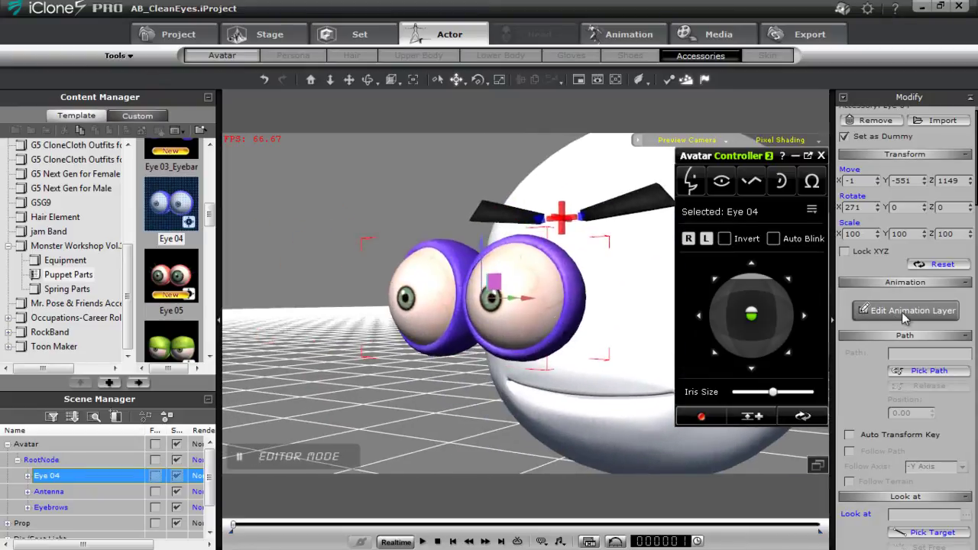
{"action": "left_click", "coordinate": [905, 316]}
{"action": "left_click", "coordinate": [698, 216]}
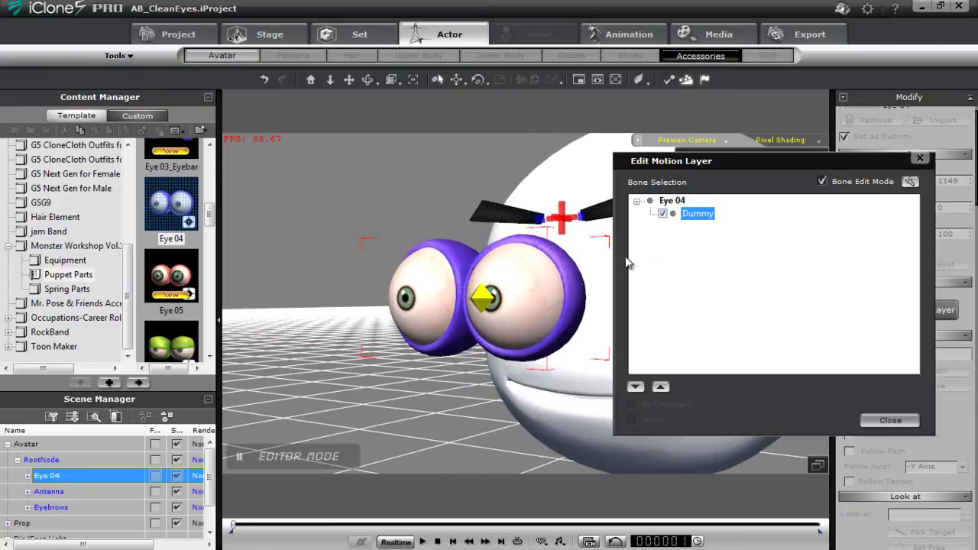
- Expand Eye 04's hierarchy in the scene and examine the Eyeball, Eye Blink and Eyelid parts under Dummy_L
{"action": "left_click", "coordinate": [29, 477]}
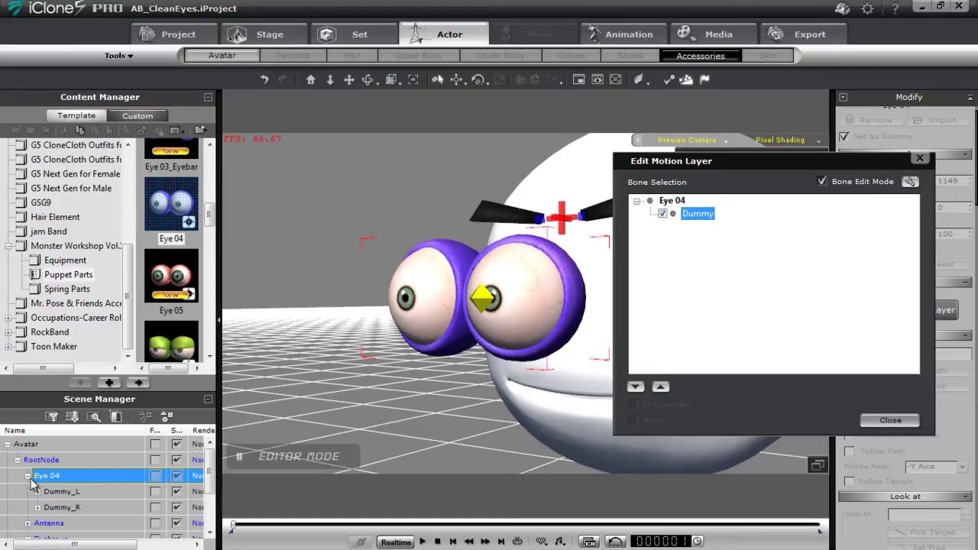
{"action": "left_click", "coordinate": [208, 97]}
{"action": "left_click", "coordinate": [38, 207]}
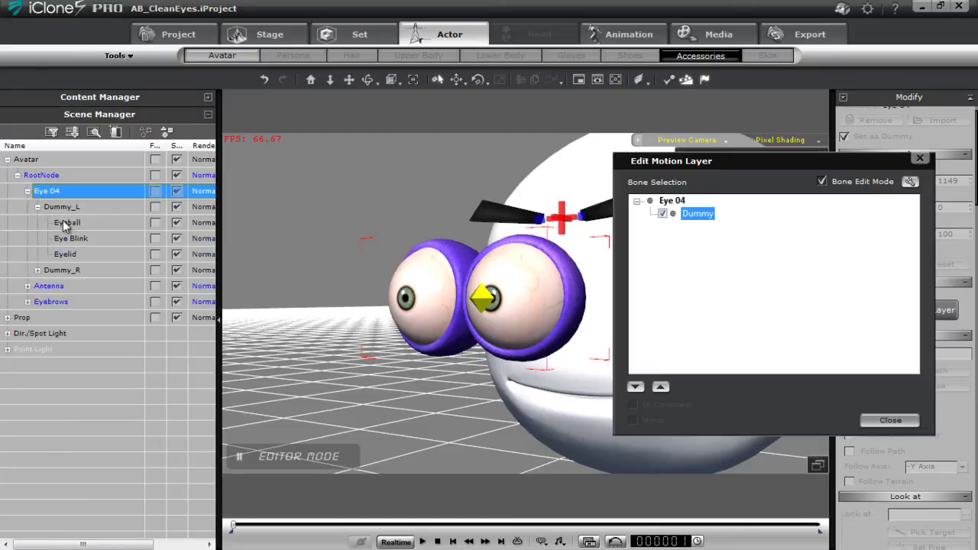
{"action": "left_click", "coordinate": [65, 224]}
{"action": "left_click", "coordinate": [78, 239]}
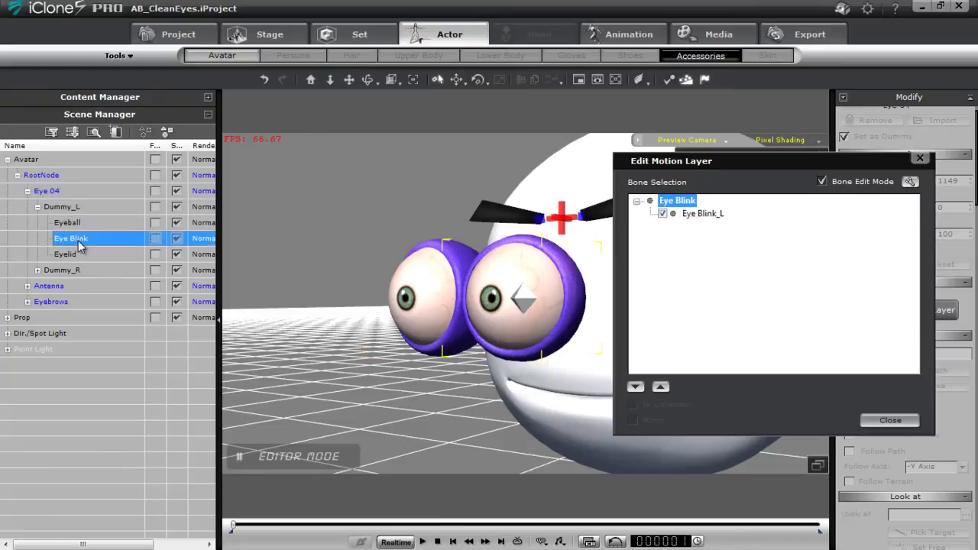
{"action": "left_click", "coordinate": [79, 252]}
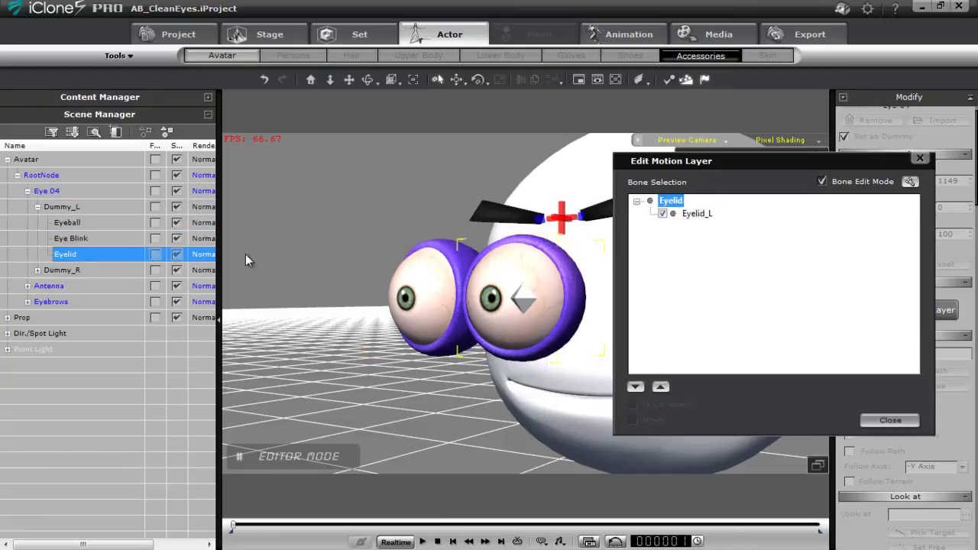
- Shift the Eyelid_L bone slightly away from the left eyeball, and close the motion layer editor
{"action": "left_click", "coordinate": [699, 215]}
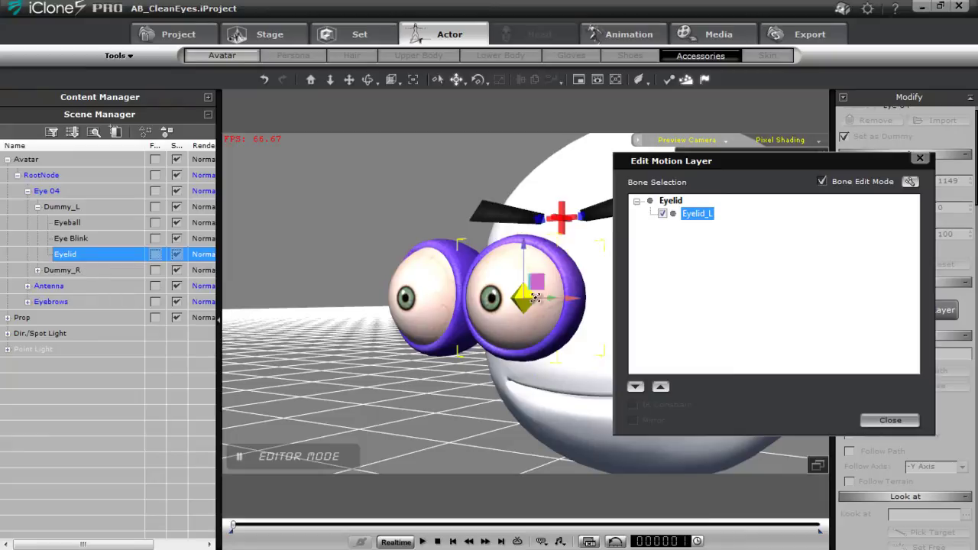
{"action": "mouse_move", "coordinate": [535, 284]}
{"action": "left_mouse_down"}
{"action": "mouse_move", "coordinate": [553, 273]}
{"action": "mouse_move", "coordinate": [547, 267]}
{"action": "mouse_move", "coordinate": [544, 282]}
{"action": "left_mouse_up"}
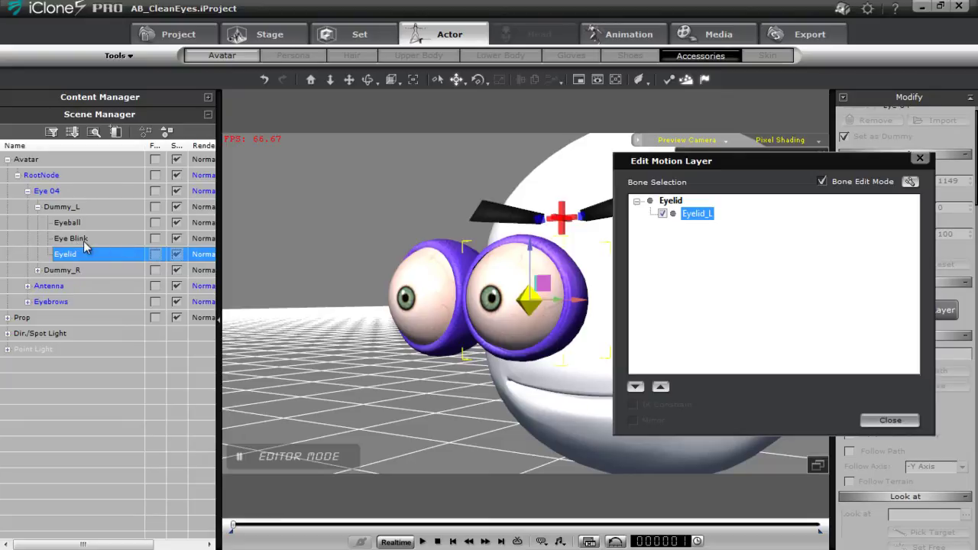
{"action": "left_click", "coordinate": [892, 420]}
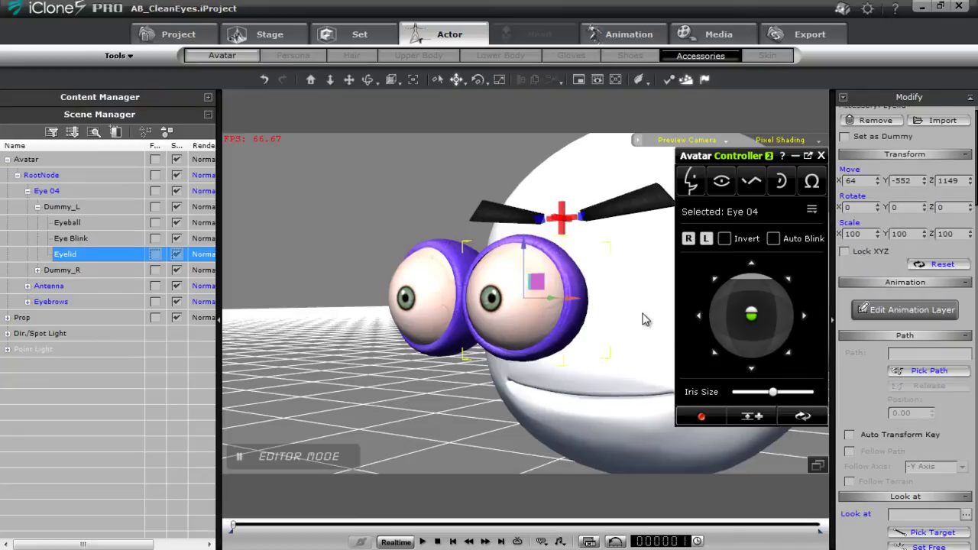
- Delete the Eye 04 accessory from the avatar
{"action": "left_click", "coordinate": [47, 191]}
{"action": "key", "text": "Delete"}
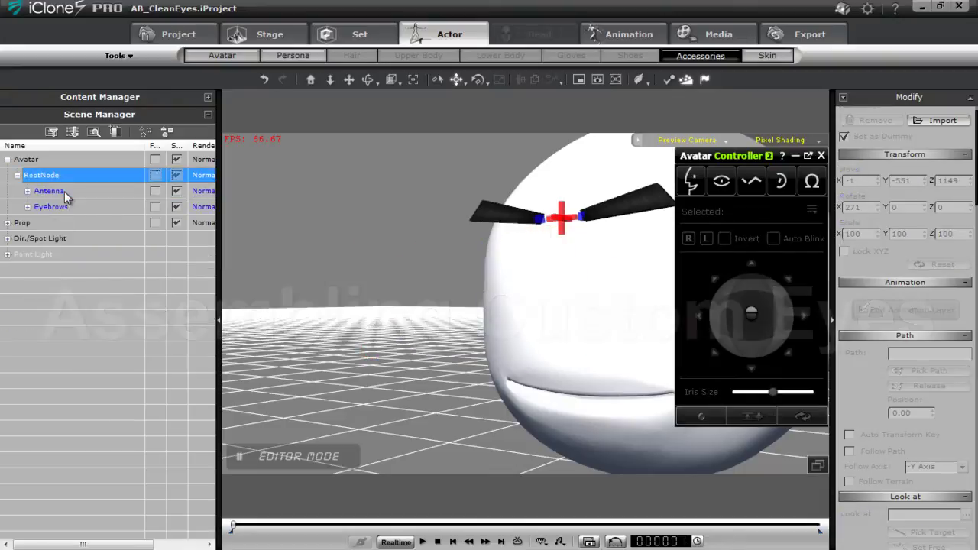
- Open the custom props library and select its AT_Base_Eyes folder
{"action": "scroll", "coordinate": [428, 246], "scroll_direction": "down", "scroll_amount": 5}
{"action": "right_click_drag", "start_coordinate": [395, 207], "coordinate": [441, 194]}
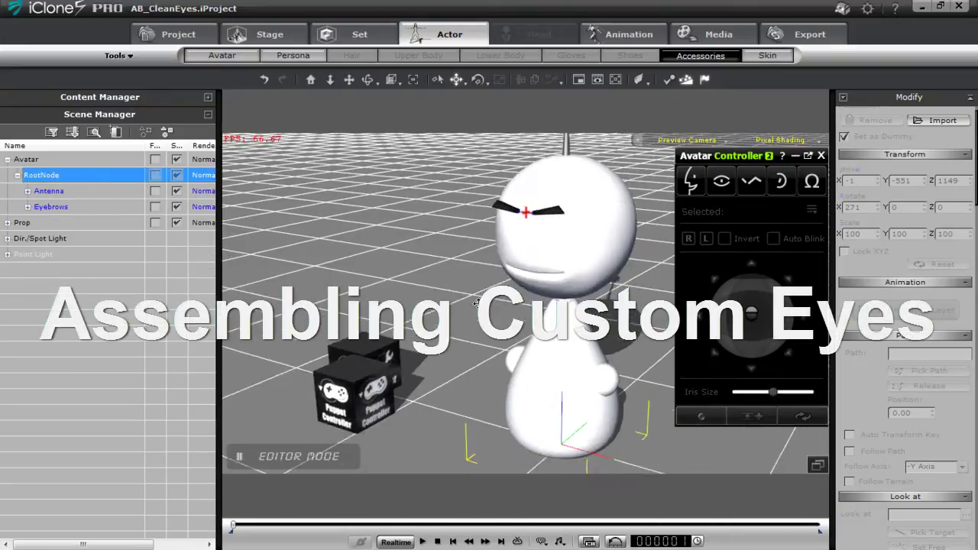
{"action": "left_click", "coordinate": [359, 33]}
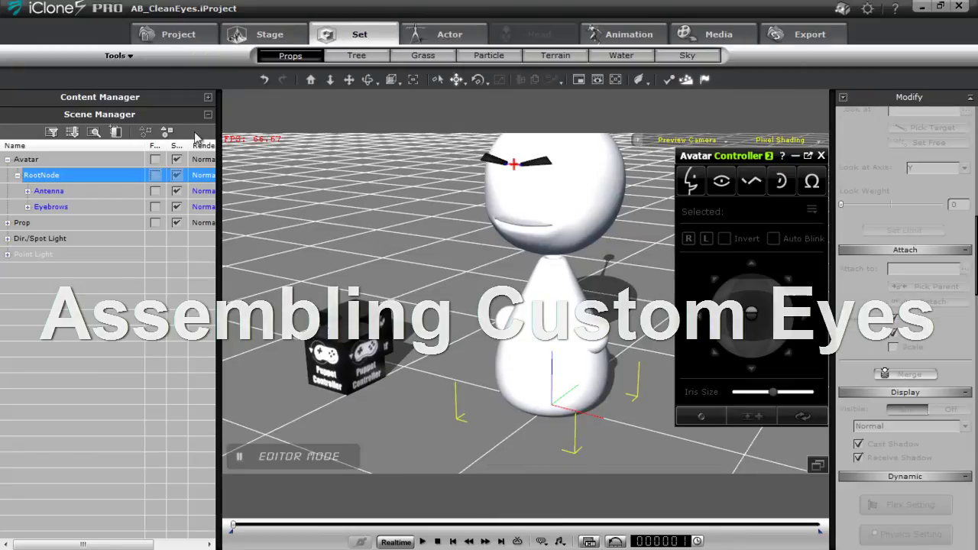
{"action": "left_click", "coordinate": [207, 97]}
{"action": "left_click", "coordinate": [155, 117]}
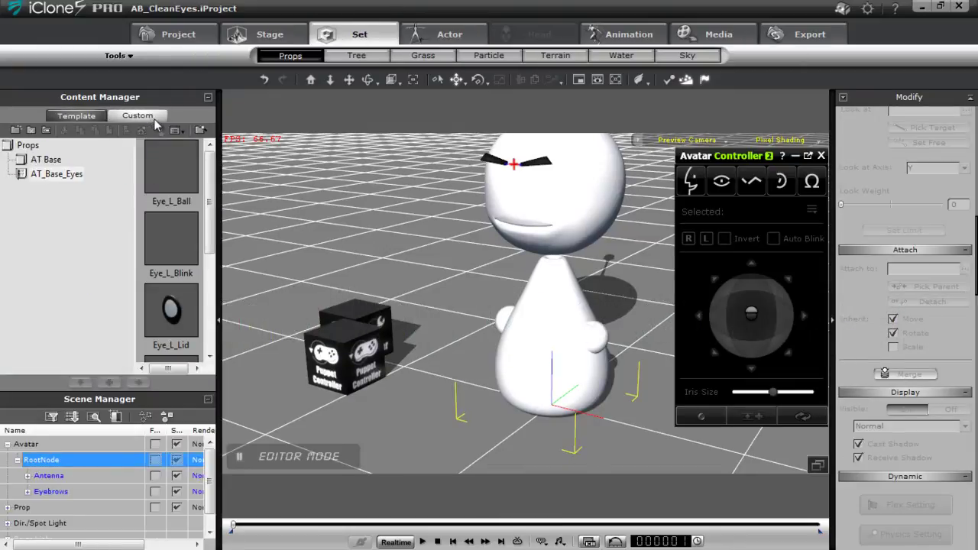
{"action": "left_click", "coordinate": [55, 177]}
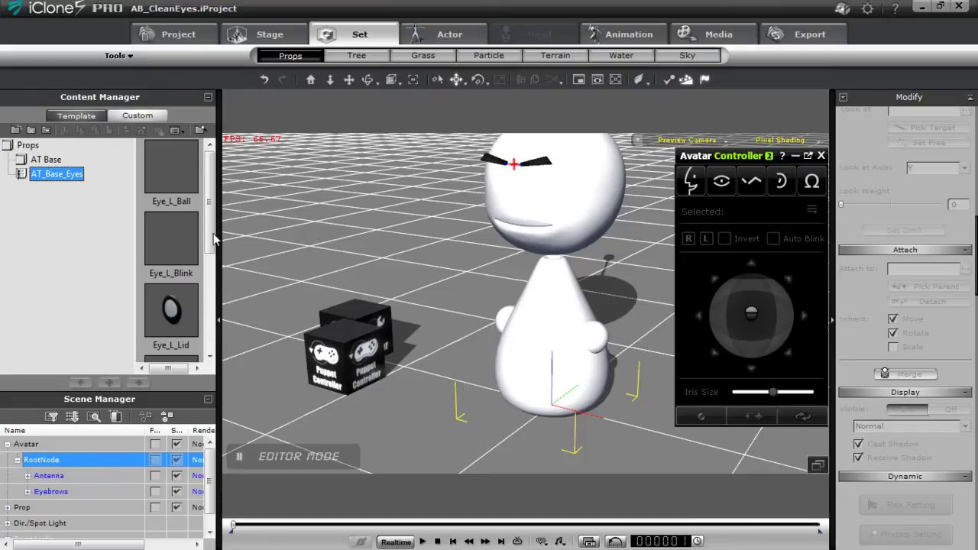
- Hide the avatar's RootNode in the scene
{"action": "middle_click_drag", "start_coordinate": [484, 271], "coordinate": [481, 377]}
{"action": "right_click_drag", "start_coordinate": [481, 377], "coordinate": [512, 306]}
{"action": "middle_click_drag", "start_coordinate": [535, 375], "coordinate": [496, 334]}
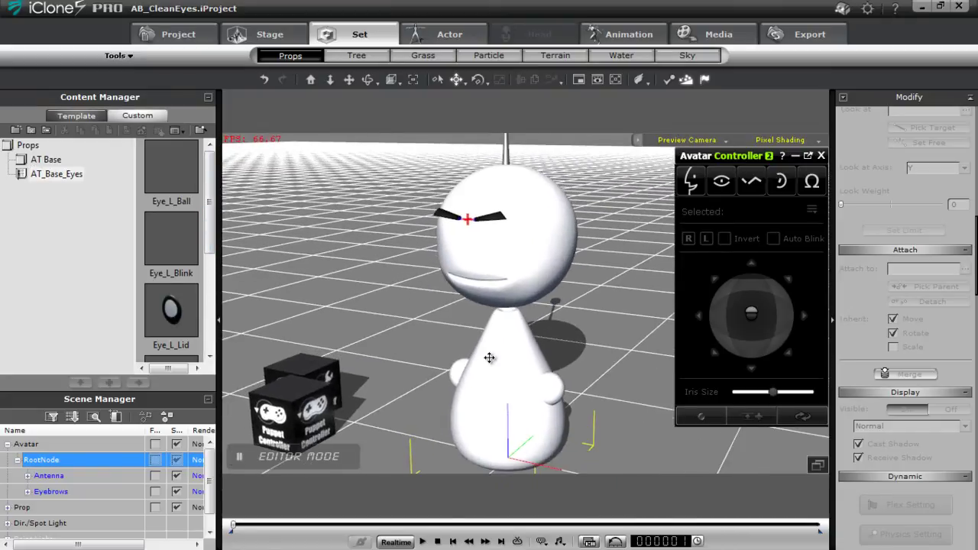
{"action": "mouse_move", "coordinate": [495, 334]}
{"action": "right_mouse_down"}
{"action": "mouse_move", "coordinate": [496, 303]}
{"action": "mouse_move", "coordinate": [495, 334]}
{"action": "right_mouse_up"}
{"action": "middle_click_drag", "start_coordinate": [495, 334], "coordinate": [465, 358]}
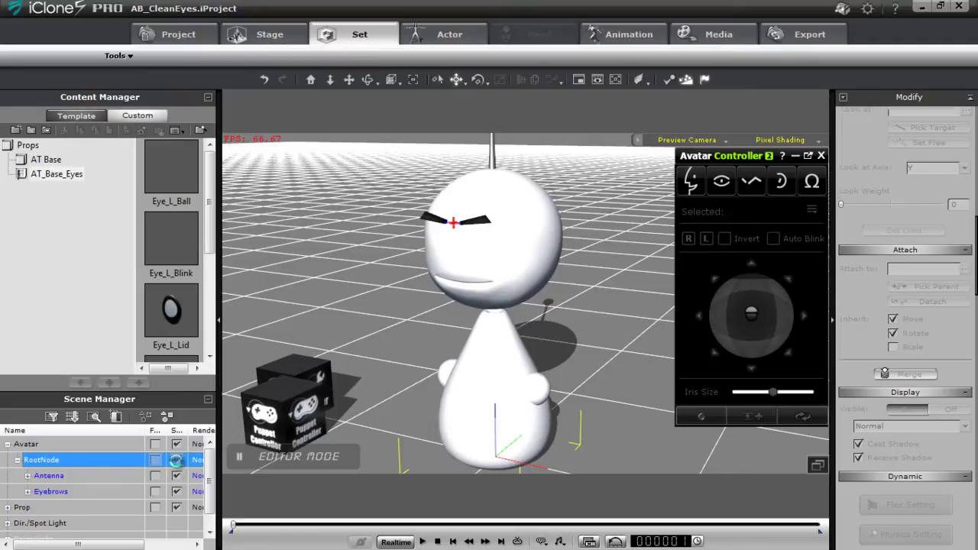
{"action": "left_click", "coordinate": [176, 465]}
- Add the left eye props Eye_L_Lid, Eye_L_Ball and Eye_L_Blink from AT_Base_Eyes to the scene
{"action": "left_click", "coordinate": [360, 33]}
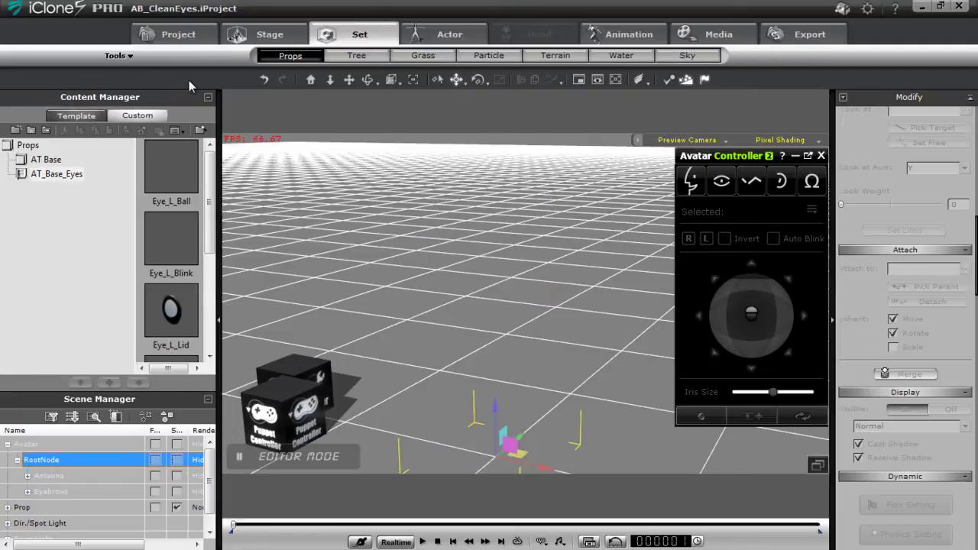
{"action": "left_click", "coordinate": [61, 175]}
{"action": "middle_click_drag", "start_coordinate": [493, 366], "coordinate": [448, 332]}
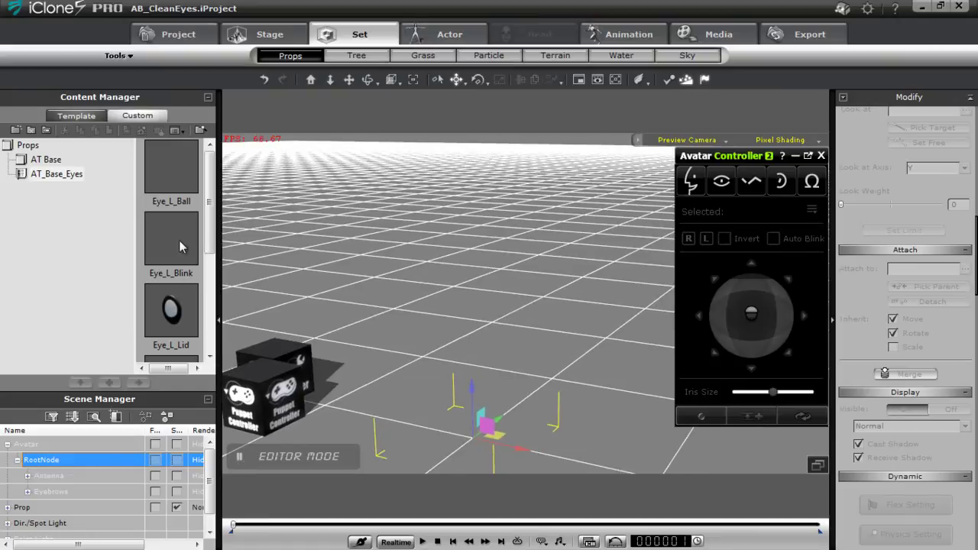
{"action": "double_click", "coordinate": [172, 310]}
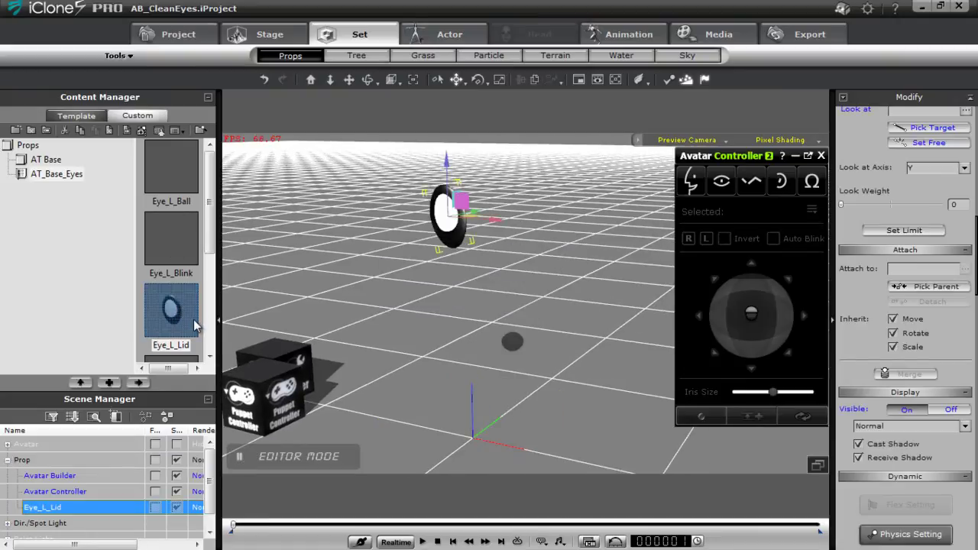
{"action": "double_click", "coordinate": [174, 160]}
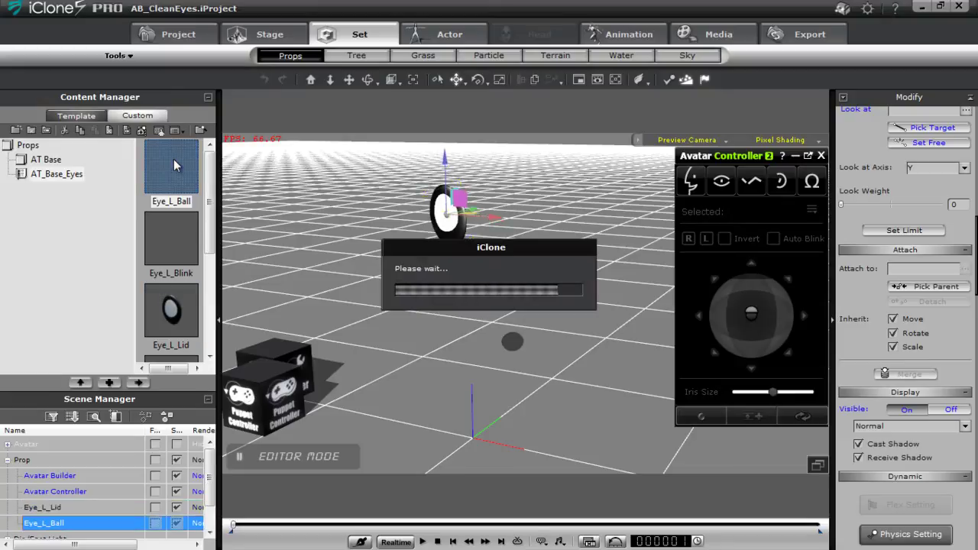
{"action": "double_click", "coordinate": [175, 243]}
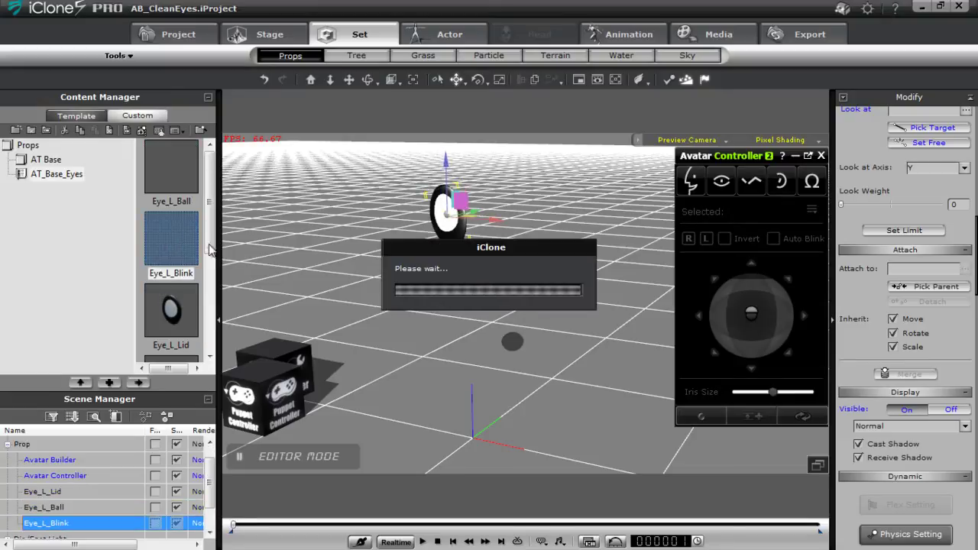
- Add the right eye props Eye_R_Ball, Eye_R_Blink and Eye_R_Lid from AT_Base_Eyes to the scene
{"action": "left_click_drag", "start_coordinate": [211, 239], "coordinate": [212, 283]}
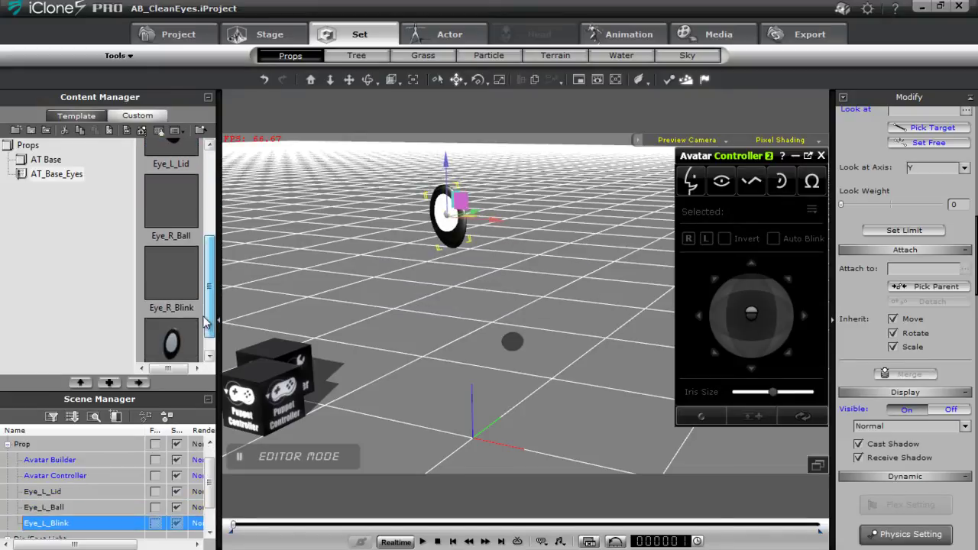
{"action": "double_click", "coordinate": [180, 214]}
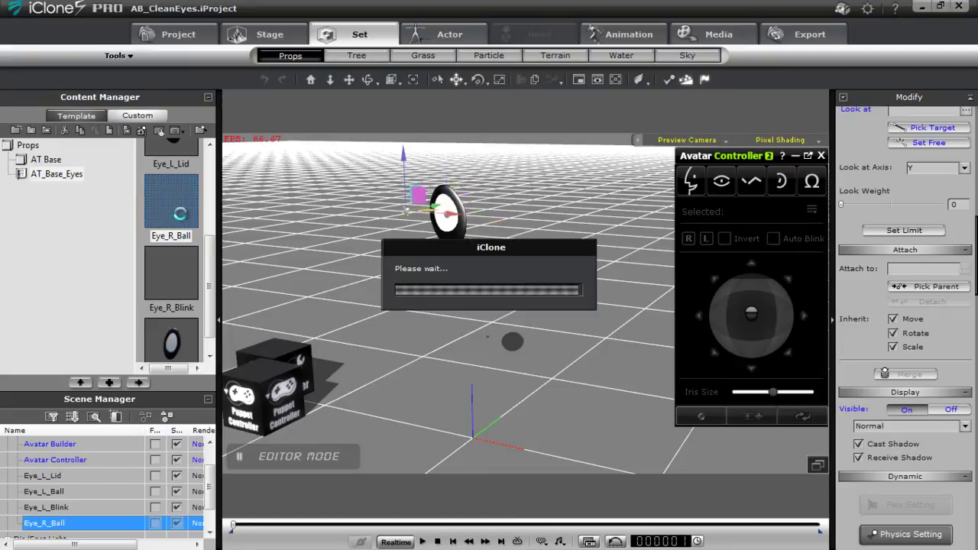
{"action": "double_click", "coordinate": [182, 272]}
{"action": "double_click", "coordinate": [187, 334]}
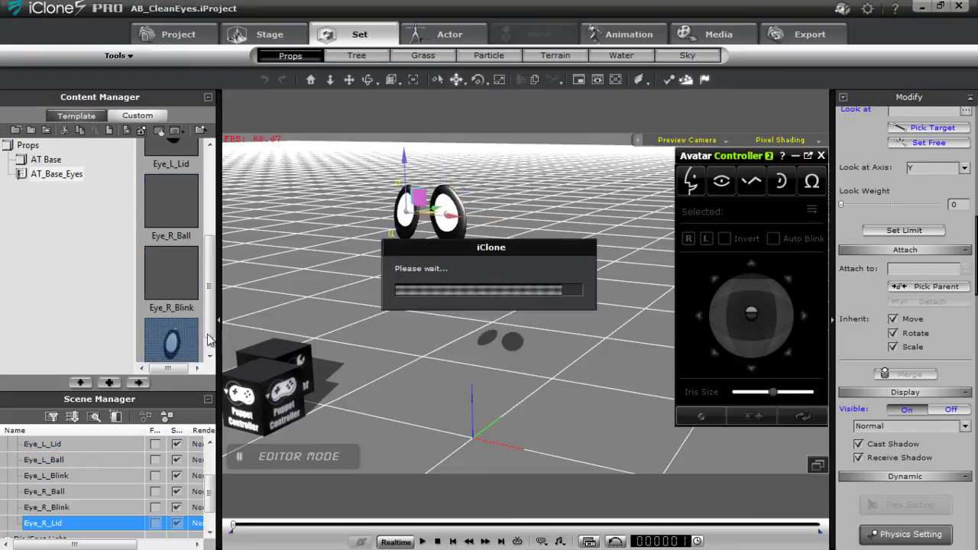
- Shift the Eye_R_Lid prop slightly away from the right eye twice, undoing each move
{"action": "middle_click_drag", "start_coordinate": [387, 299], "coordinate": [509, 321]}
{"action": "middle_click_drag", "start_coordinate": [486, 365], "coordinate": [520, 376]}
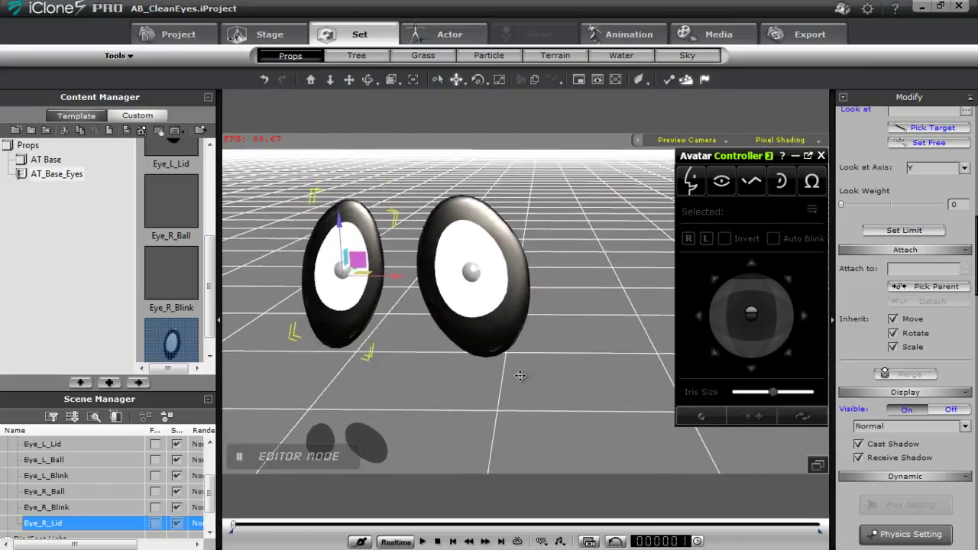
{"action": "right_click_drag", "start_coordinate": [520, 376], "coordinate": [510, 376]}
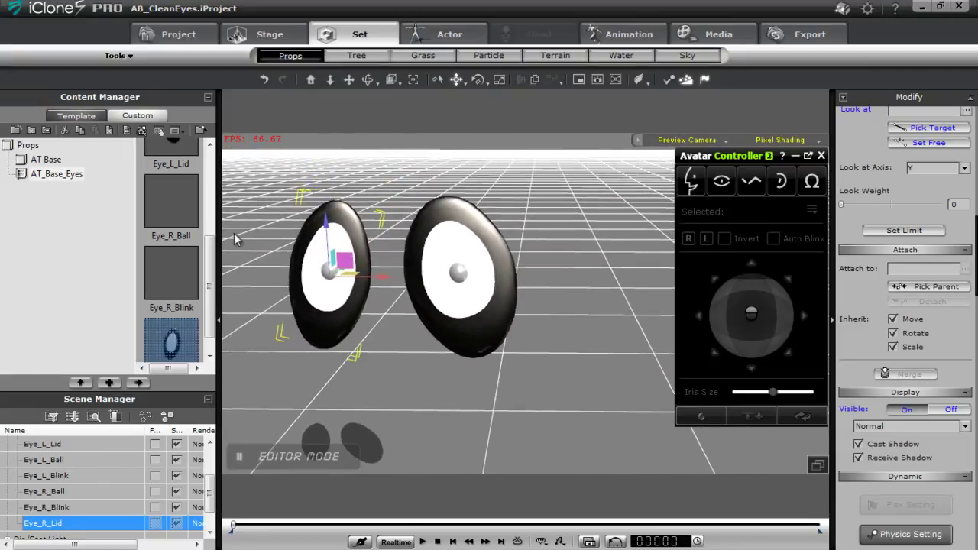
{"action": "left_click_drag", "start_coordinate": [210, 264], "coordinate": [210, 170]}
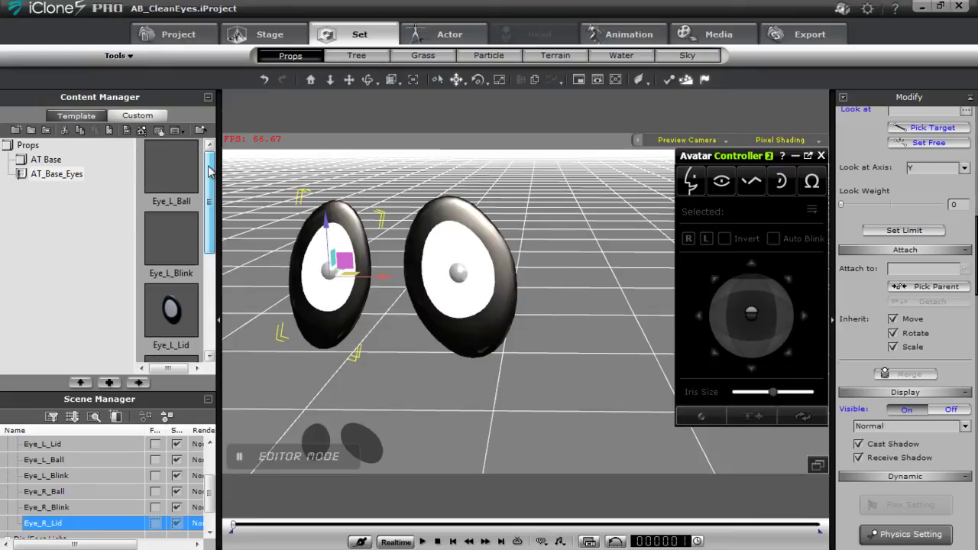
{"action": "left_click", "coordinate": [186, 321]}
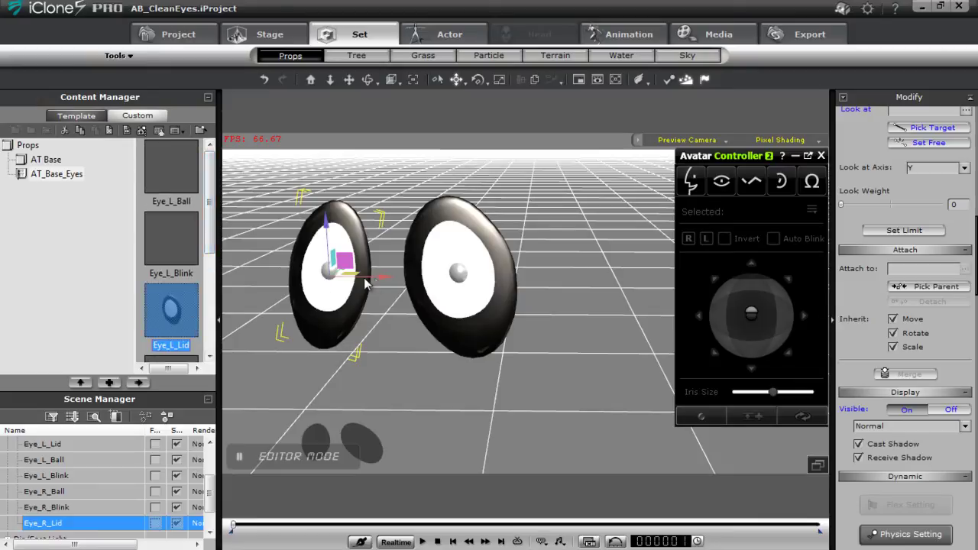
{"action": "mouse_move", "coordinate": [384, 276]}
{"action": "left_mouse_down"}
{"action": "mouse_move", "coordinate": [365, 276]}
{"action": "mouse_move", "coordinate": [391, 276]}
{"action": "left_mouse_up"}
{"action": "key", "text": "ctrl+z"}
{"action": "left_click", "coordinate": [170, 183]}
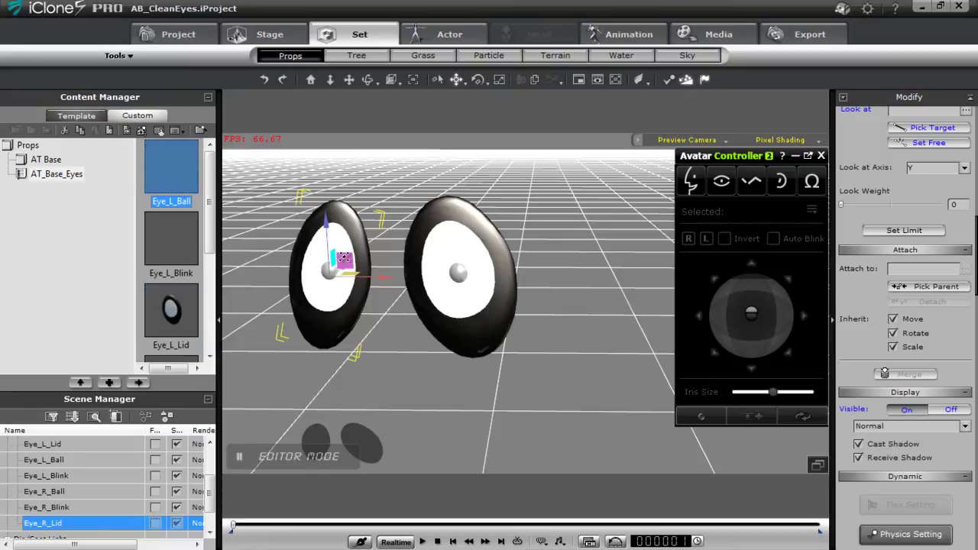
{"action": "mouse_move", "coordinate": [348, 260]}
{"action": "left_mouse_down"}
{"action": "mouse_move", "coordinate": [319, 172]}
{"action": "mouse_move", "coordinate": [361, 267]}
{"action": "left_mouse_up"}
{"action": "key", "text": "ctrl+z"}
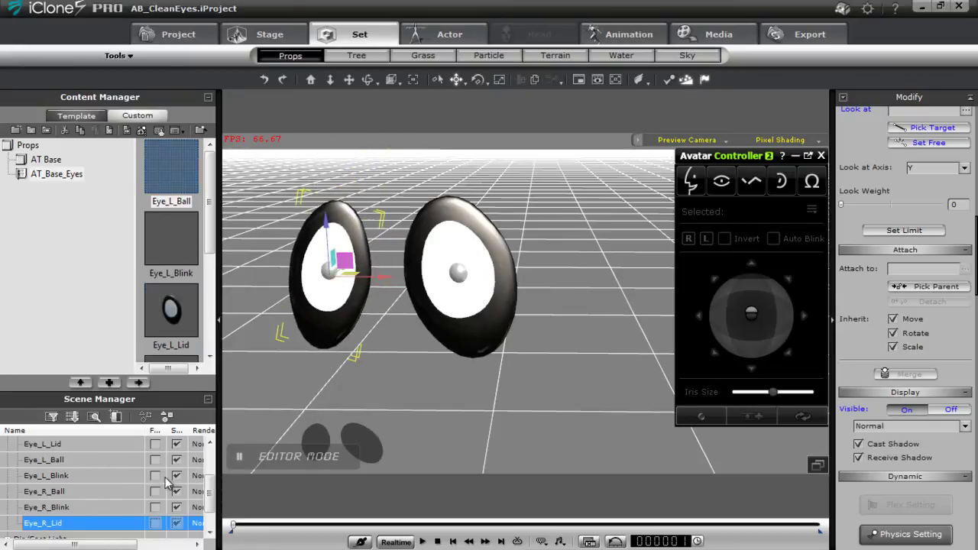
- Move the Eye_R_Blink prop up and sideways, clear of the right eye
{"action": "left_click", "coordinate": [208, 98]}
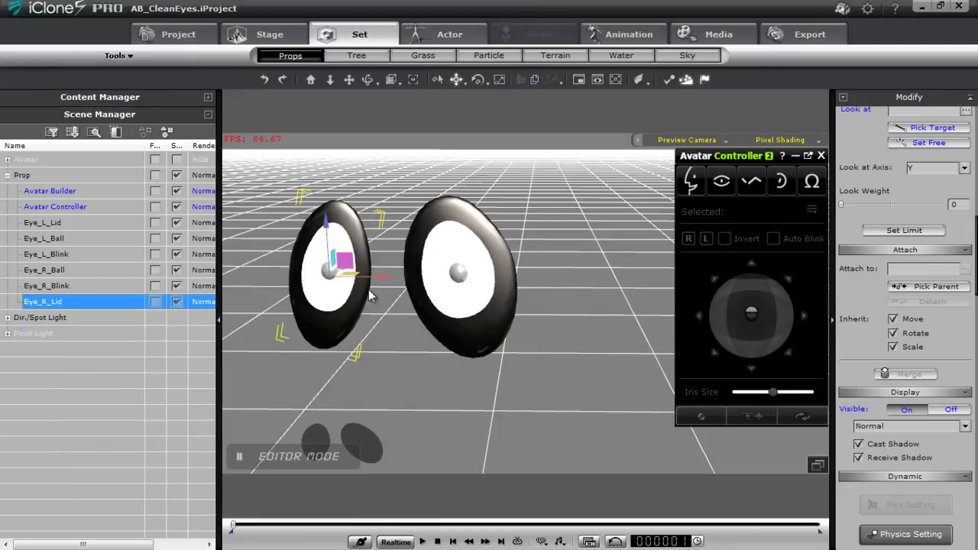
{"action": "left_click", "coordinate": [86, 286]}
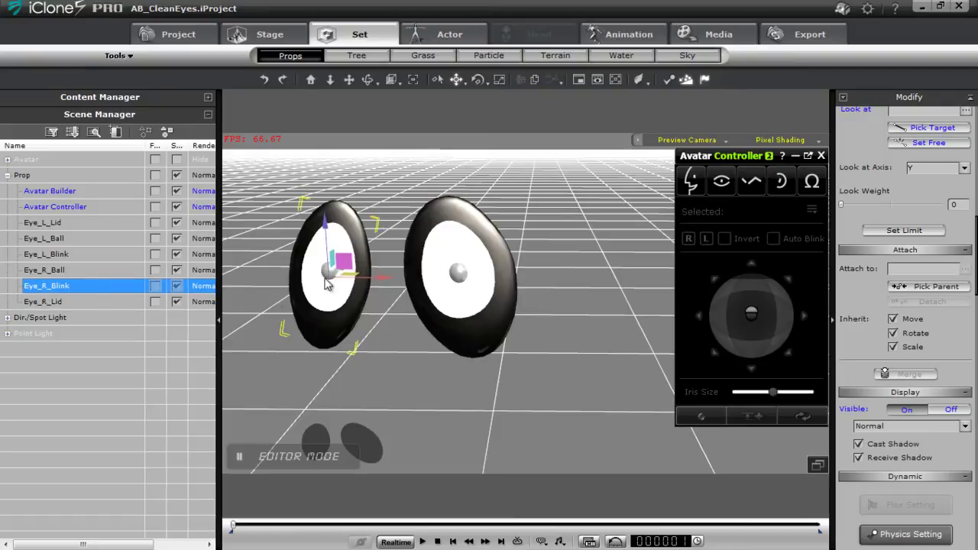
{"action": "left_click_drag", "start_coordinate": [343, 262], "coordinate": [268, 211]}
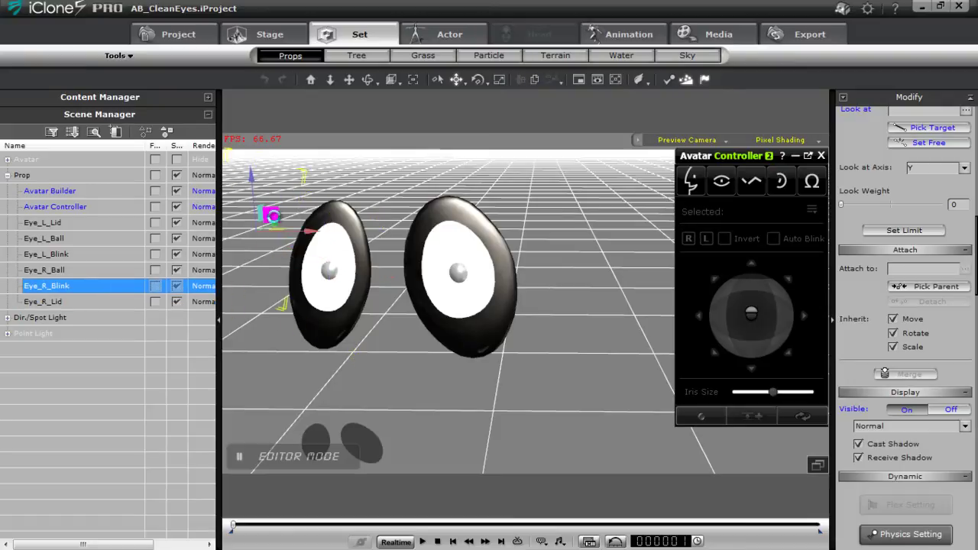
{"action": "middle_click_drag", "start_coordinate": [379, 314], "coordinate": [571, 366]}
{"action": "scroll", "coordinate": [498, 344], "scroll_direction": "up", "scroll_amount": 4}
{"action": "scroll", "coordinate": [570, 366], "scroll_direction": "down", "scroll_amount": 2}
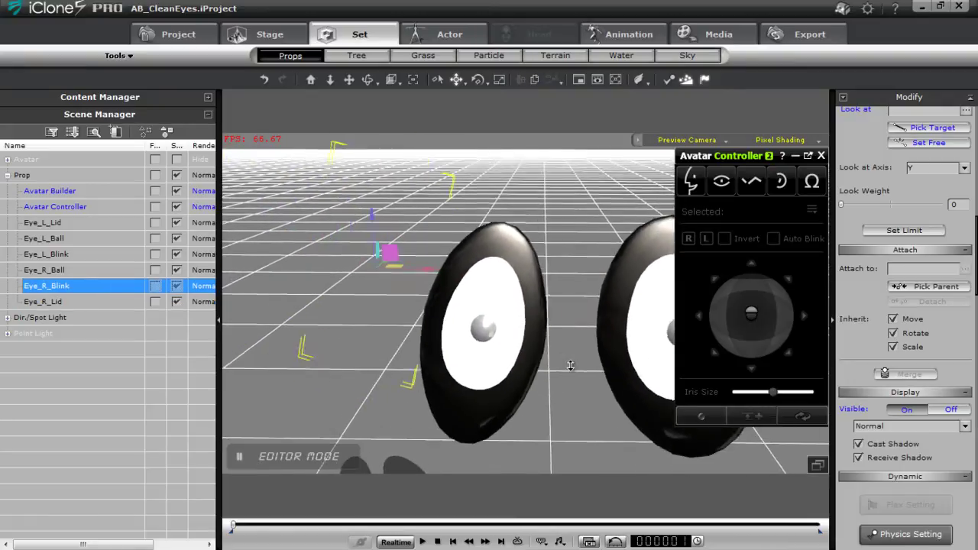
{"action": "scroll", "coordinate": [570, 366], "scroll_direction": "down", "scroll_amount": 1}
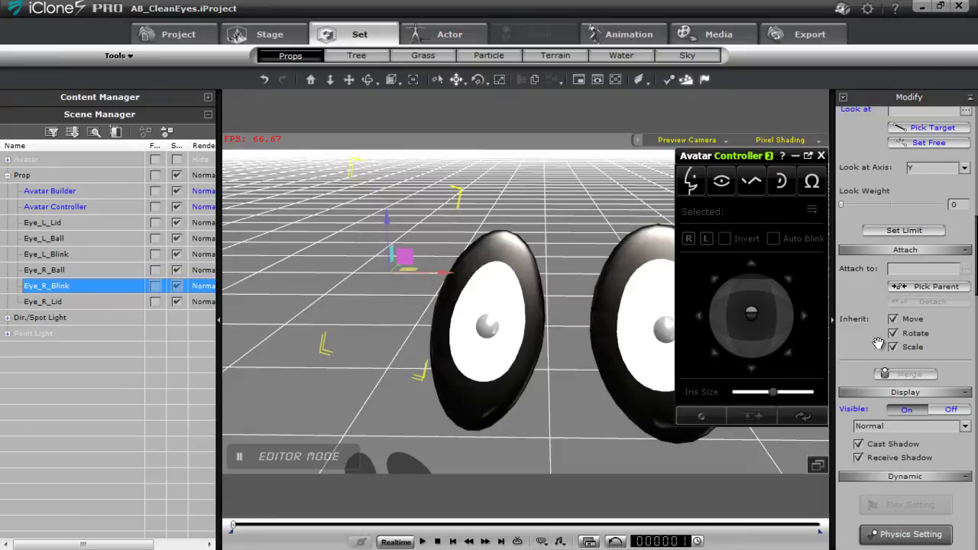
- Set the V tiling of Eye_R_Blink's opacity texture to 1.500
{"action": "left_click_drag", "start_coordinate": [974, 263], "coordinate": [976, 379]}
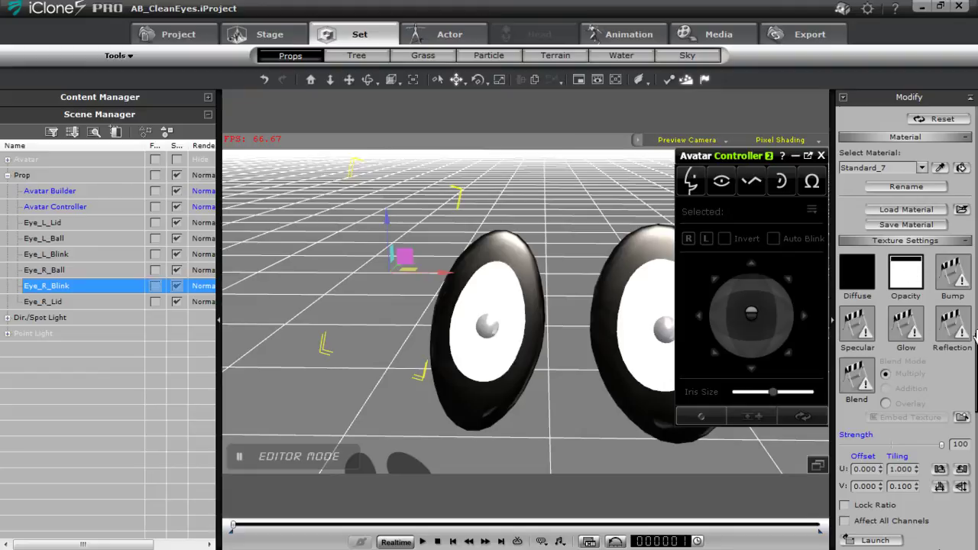
{"action": "scroll", "coordinate": [974, 330], "scroll_direction": "down", "scroll_amount": 4}
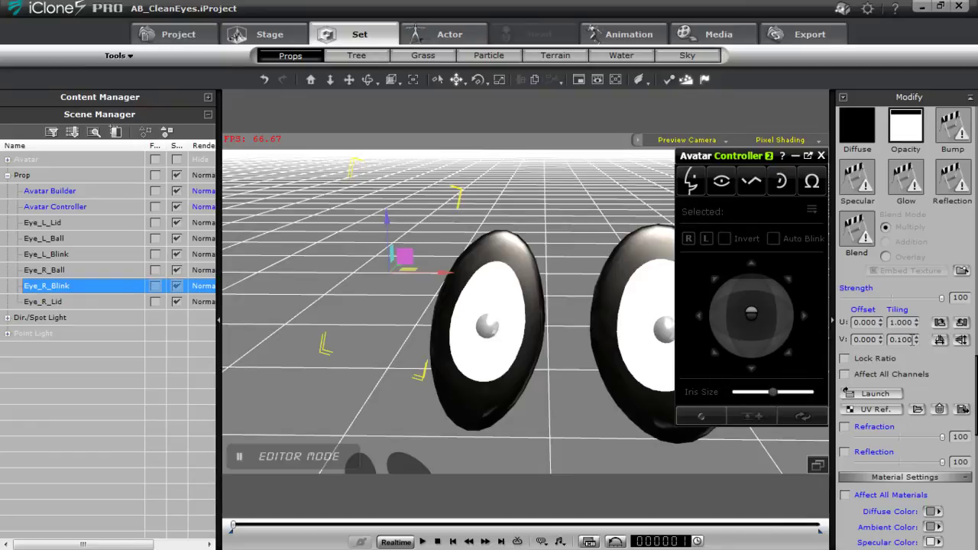
{"action": "double_click", "coordinate": [910, 339]}
{"action": "key", "text": "Return"}
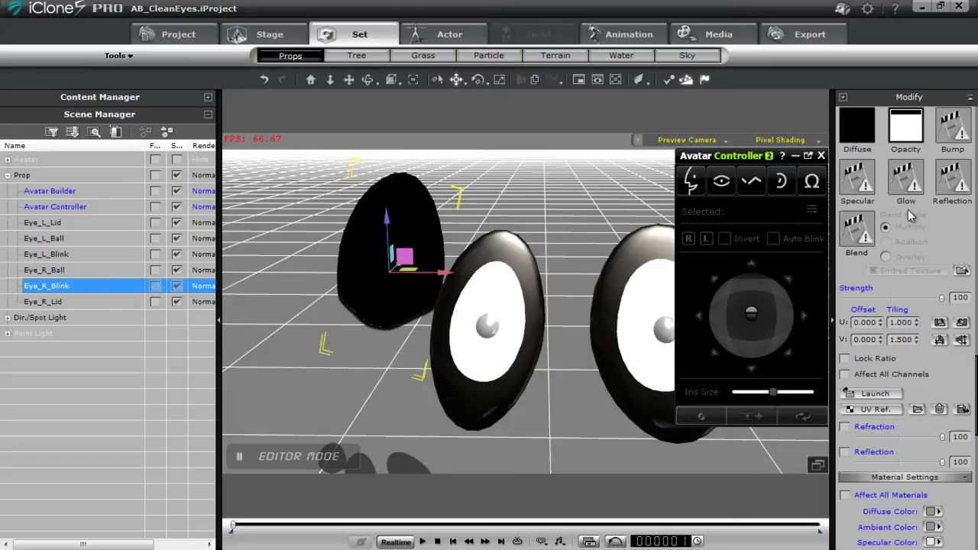
- Set Eye_R_Blink's opacity V tiling back to 0.1 and undo the prop's move away from the right eye
{"action": "left_click_drag", "start_coordinate": [913, 340], "coordinate": [887, 346]}
{"action": "type", "text": "0.1"}
{"action": "key", "text": "Return"}
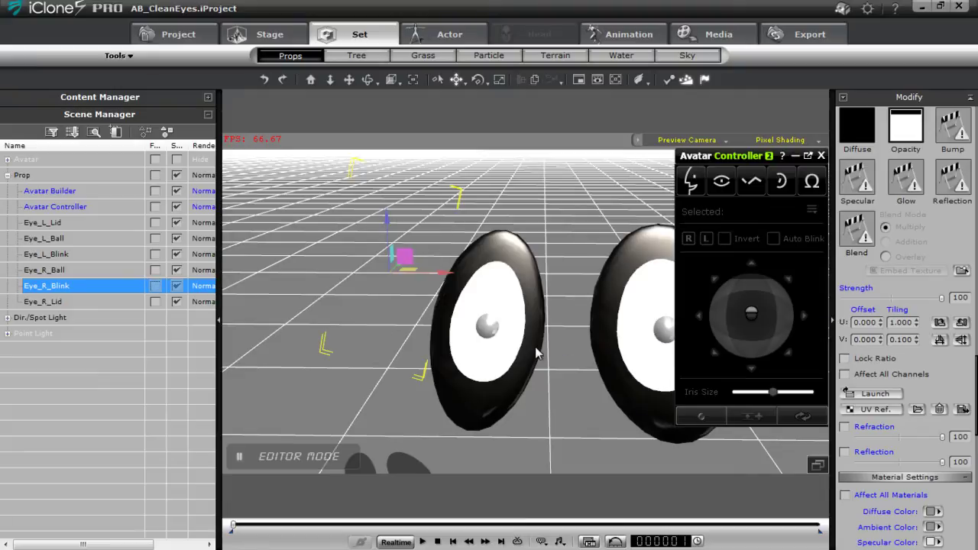
{"action": "key", "text": "ctrl+z"}
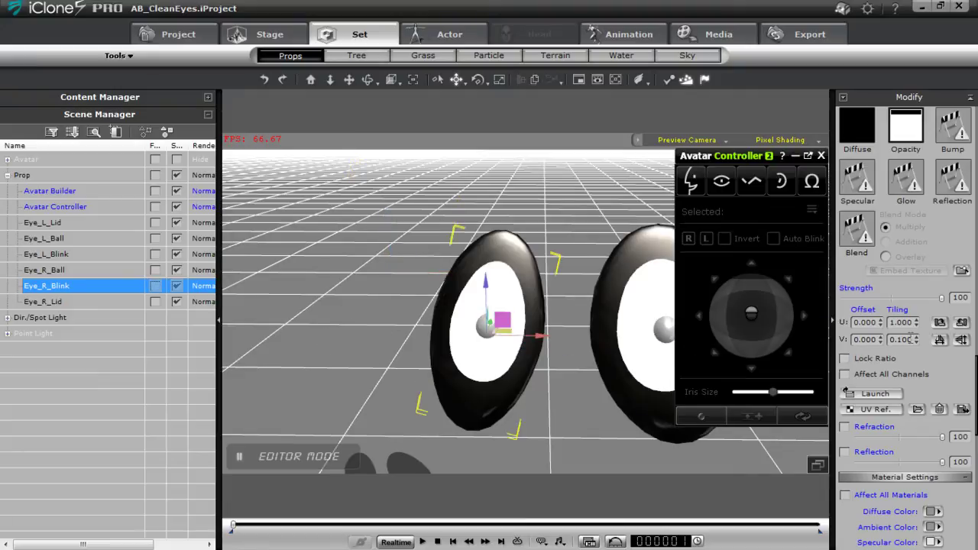
- With Eye_R_Blink in place on the eye, set its opacity V tiling to 1.500 and return it to 0.100
{"action": "double_click", "coordinate": [909, 340]}
{"action": "key", "text": "Return"}
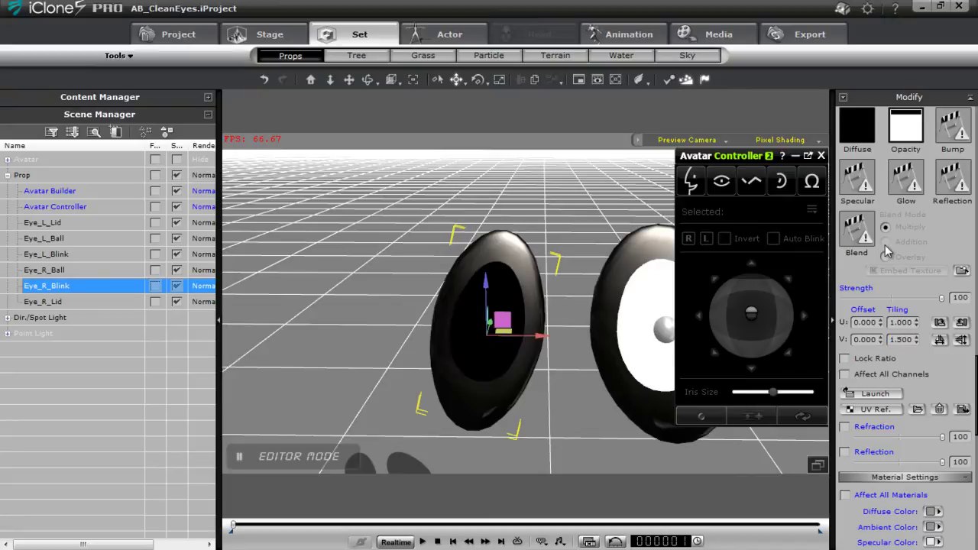
{"action": "double_click", "coordinate": [909, 340]}
{"action": "key", "text": "Return"}
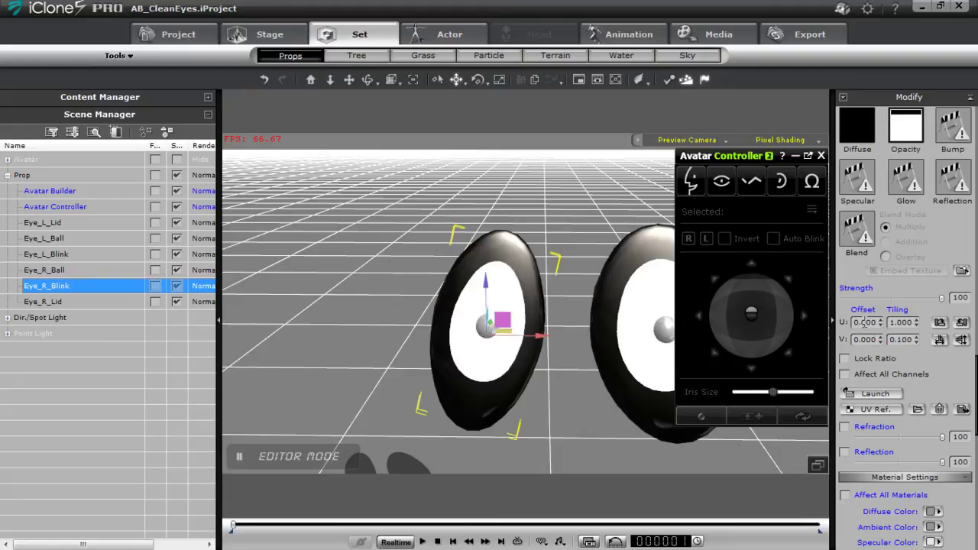
- Move the Eye_R_Ball prop up and out of the right eye, and undo the move
{"action": "left_click", "coordinate": [61, 272]}
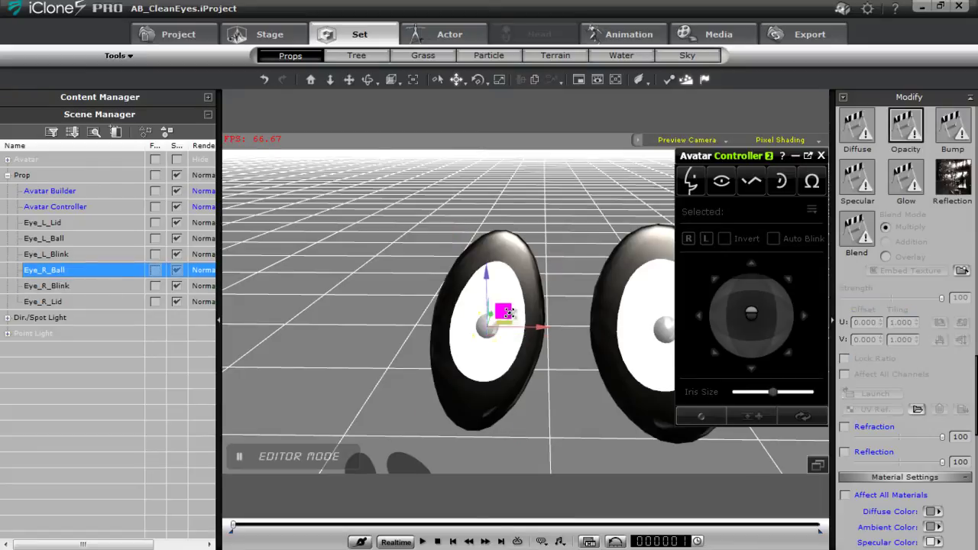
{"action": "left_click_drag", "start_coordinate": [507, 313], "coordinate": [406, 213]}
{"action": "right_click_drag", "start_coordinate": [614, 273], "coordinate": [593, 312]}
{"action": "right_click_drag", "start_coordinate": [516, 323], "coordinate": [458, 334]}
{"action": "key", "text": "ctrl+z"}
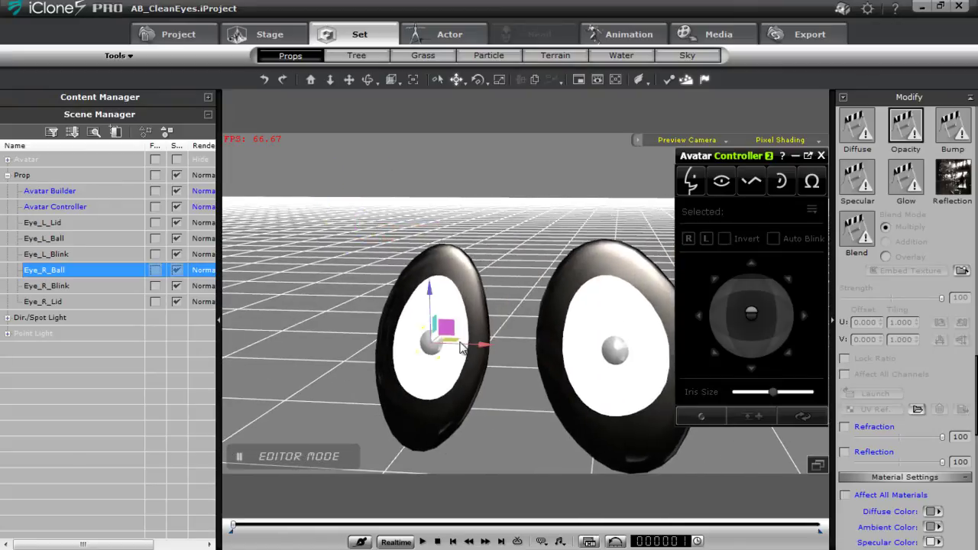
{"action": "scroll", "coordinate": [524, 289], "scroll_direction": "down", "scroll_amount": 5}
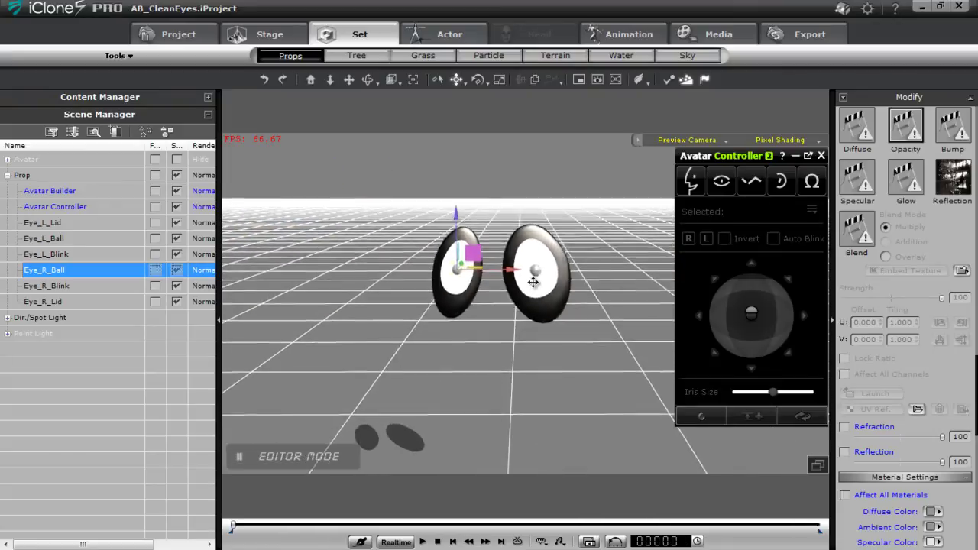
- Add the Structure_Pair dummy from the Avatar Toolkit Vol.2 Dummy Tool library to the scene
{"action": "scroll", "coordinate": [535, 289], "scroll_direction": "down", "scroll_amount": 4}
{"action": "mouse_move", "coordinate": [539, 296]}
{"action": "right_mouse_down"}
{"action": "mouse_move", "coordinate": [540, 275]}
{"action": "mouse_move", "coordinate": [540, 307]}
{"action": "right_mouse_up"}
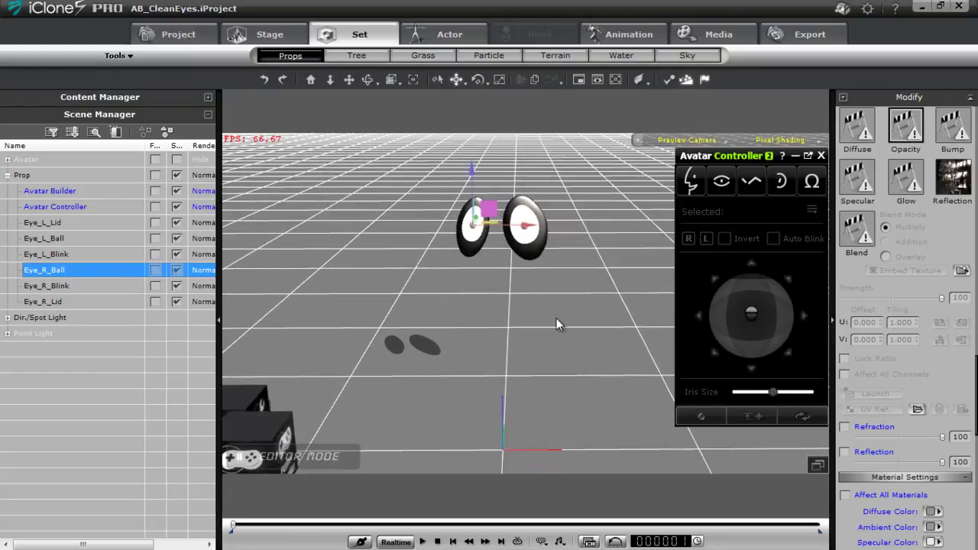
{"action": "left_click", "coordinate": [208, 98]}
{"action": "left_click", "coordinate": [76, 115]}
{"action": "left_click_drag", "start_coordinate": [127, 178], "coordinate": [126, 203]}
{"action": "left_click", "coordinate": [84, 202]}
{"action": "left_click", "coordinate": [82, 219]}
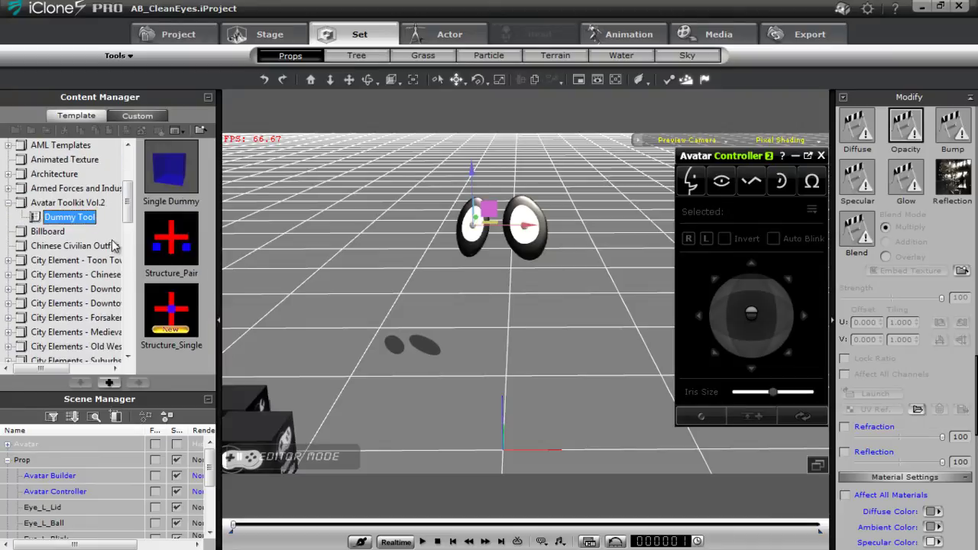
{"action": "double_click", "coordinate": [171, 246]}
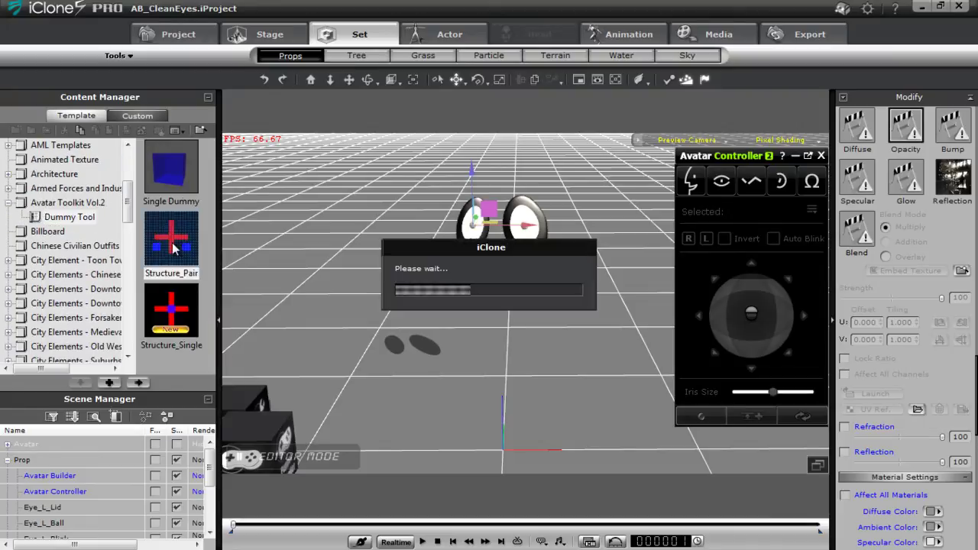
- Move Structure_Pair up and between the two eyes, to about X -8, Y -340, Z 1190
{"action": "right_click_drag", "start_coordinate": [512, 386], "coordinate": [382, 386]}
{"action": "right_click_drag", "start_coordinate": [534, 445], "coordinate": [394, 381]}
{"action": "right_click_drag", "start_coordinate": [506, 378], "coordinate": [488, 411]}
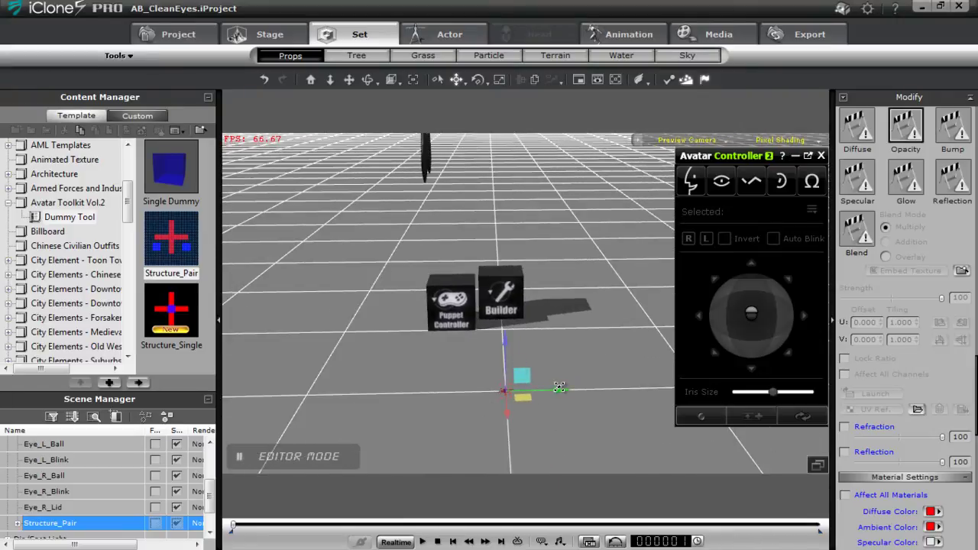
{"action": "left_click_drag", "start_coordinate": [534, 378], "coordinate": [466, 376]}
{"action": "left_click_drag", "start_coordinate": [435, 340], "coordinate": [412, 93]}
{"action": "right_click_drag", "start_coordinate": [390, 219], "coordinate": [864, 271]}
{"action": "right_click_drag", "start_coordinate": [503, 209], "coordinate": [448, 229]}
{"action": "scroll", "coordinate": [516, 333], "scroll_direction": "down", "scroll_amount": 10}
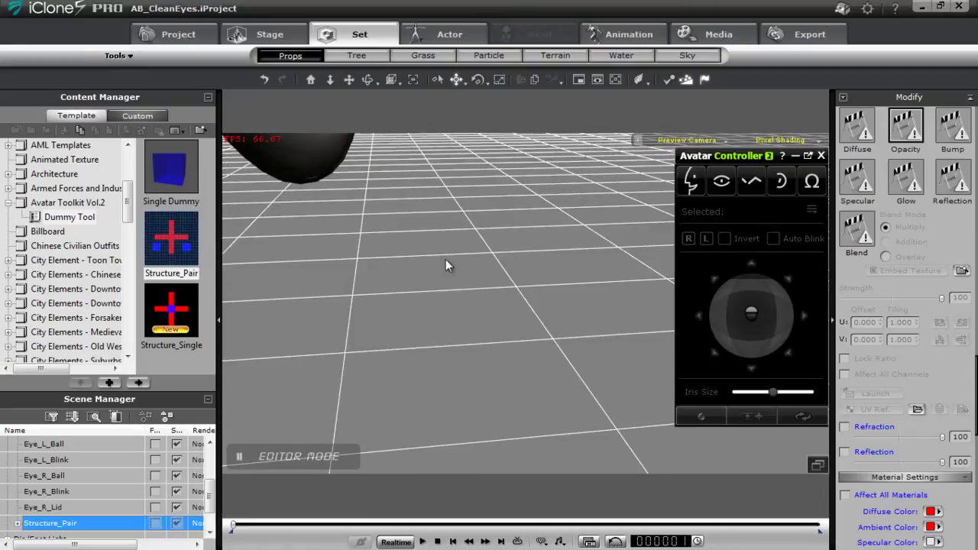
{"action": "right_click_drag", "start_coordinate": [507, 309], "coordinate": [529, 258]}
{"action": "left_click_drag", "start_coordinate": [450, 258], "coordinate": [442, 260]}
{"action": "right_click_drag", "start_coordinate": [422, 310], "coordinate": [368, 344]}
{"action": "scroll", "coordinate": [448, 311], "scroll_direction": "down", "scroll_amount": 5}
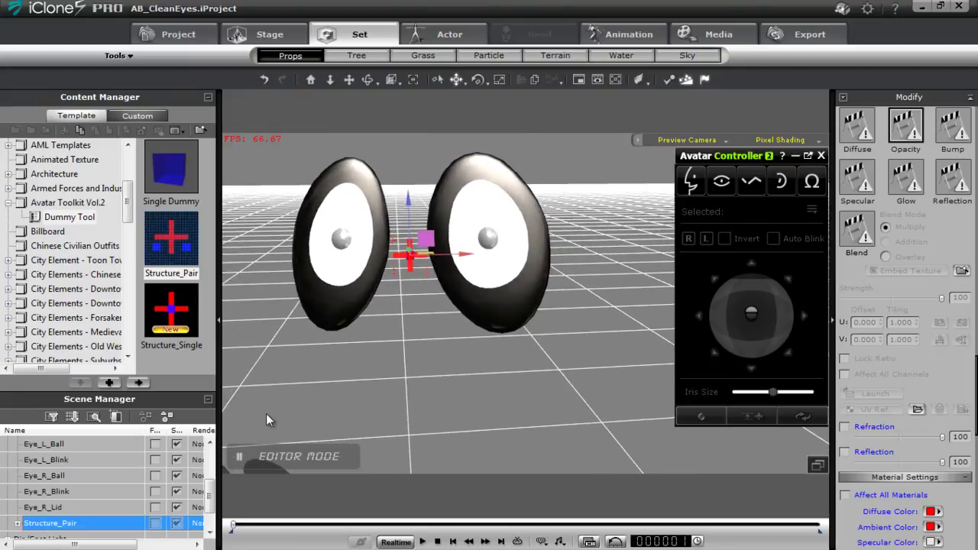
- Attach Eye_L_Lid, Eye_L_Ball and Eye_L_Blink together to Dummy_L of Structure_Pair
{"action": "left_click", "coordinate": [208, 98]}
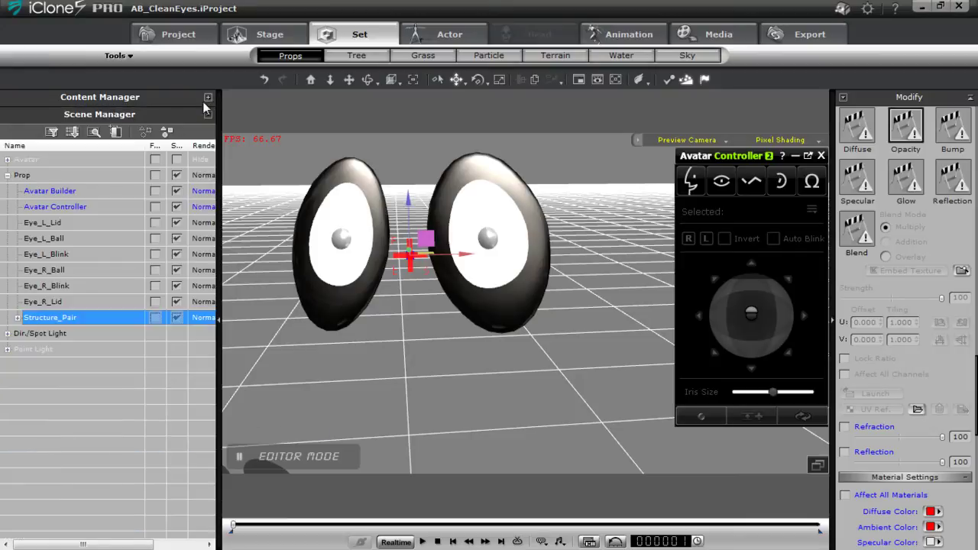
{"action": "left_click", "coordinate": [59, 224]}
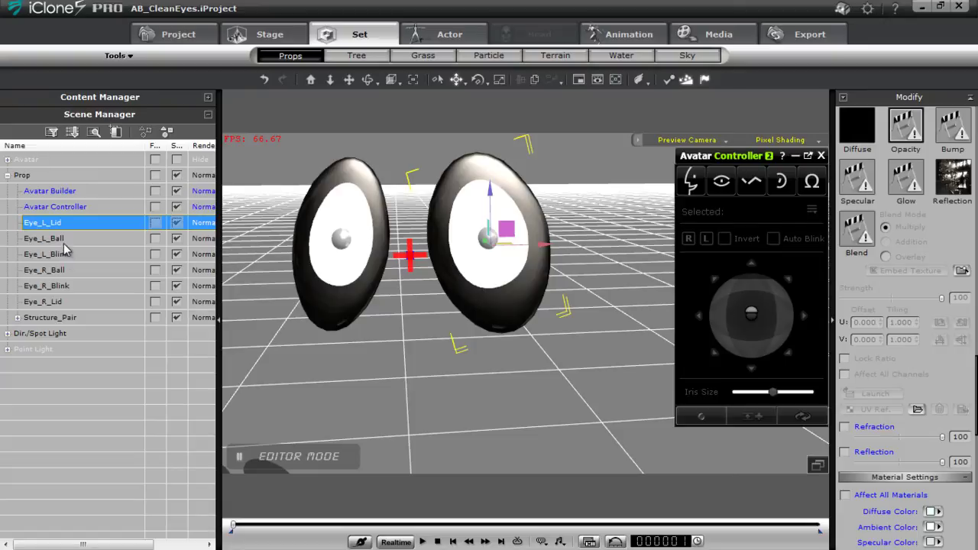
{"action": "left_click", "coordinate": [65, 240], "text": "ctrl"}
{"action": "left_click", "coordinate": [65, 254], "text": "ctrl"}
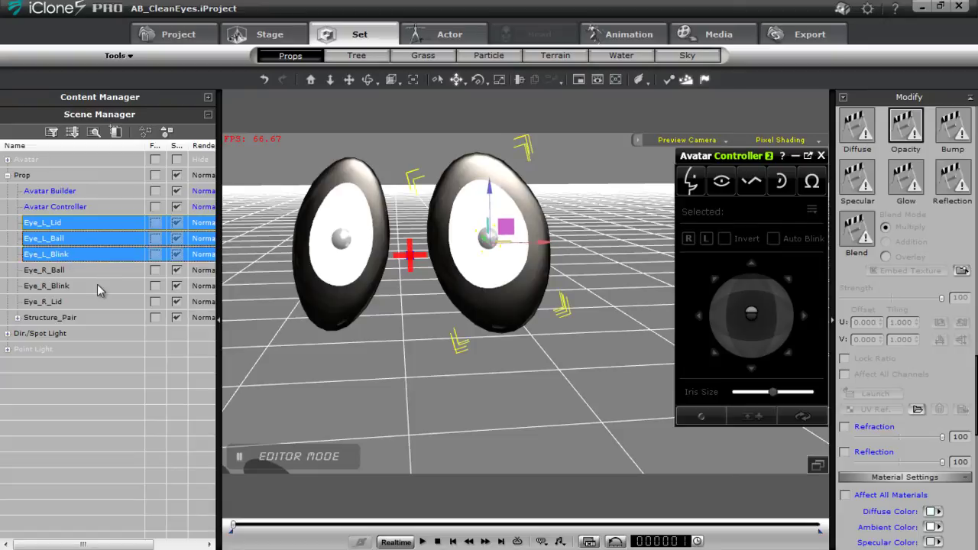
{"action": "left_click_drag", "start_coordinate": [976, 305], "coordinate": [976, 200]}
{"action": "scroll", "coordinate": [938, 252], "scroll_direction": "down", "scroll_amount": 5}
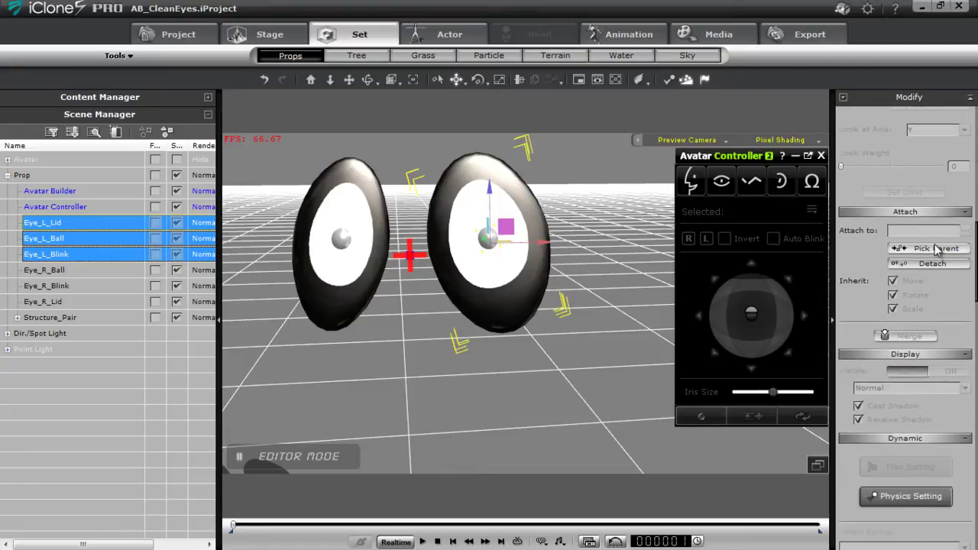
{"action": "left_click", "coordinate": [17, 318]}
{"action": "left_click_drag", "start_coordinate": [21, 327], "coordinate": [50, 334]}
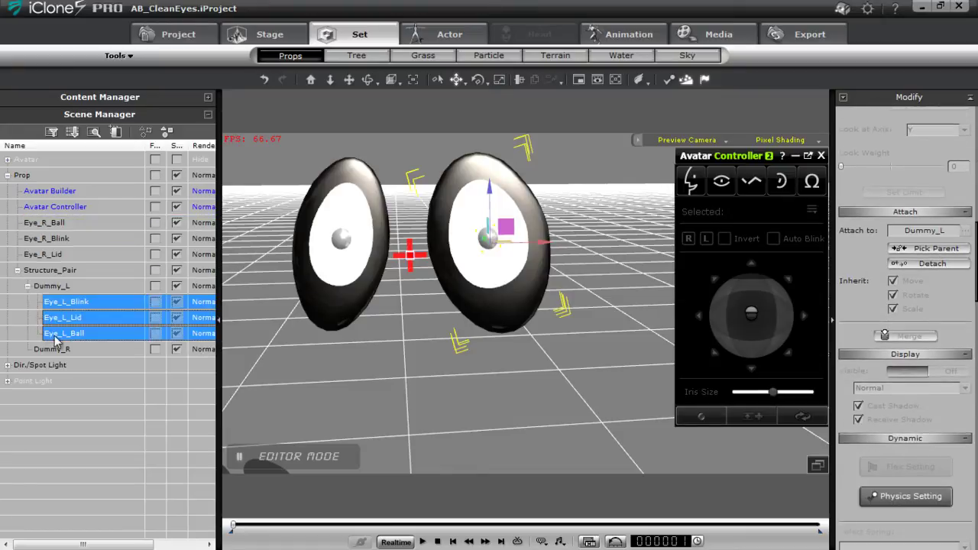
- Attach Eye_R_Ball, Eye_R_Blink and Eye_R_Lid together to Dummy_R of Structure_Pair
{"action": "left_click", "coordinate": [61, 224]}
{"action": "left_click", "coordinate": [63, 254], "text": "shift"}
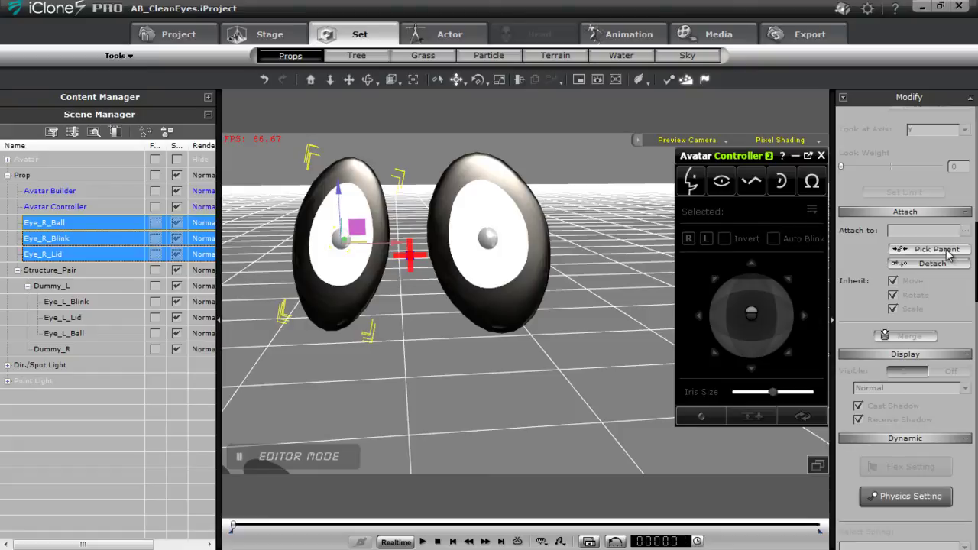
{"action": "left_click", "coordinate": [55, 350]}
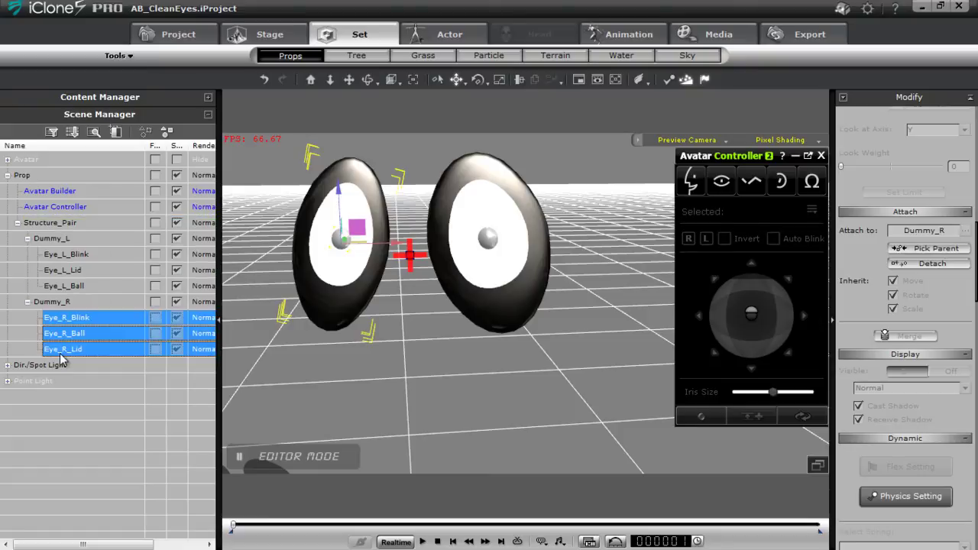
- Rename Structure_Pair as Eyes
{"action": "left_click", "coordinate": [67, 227]}
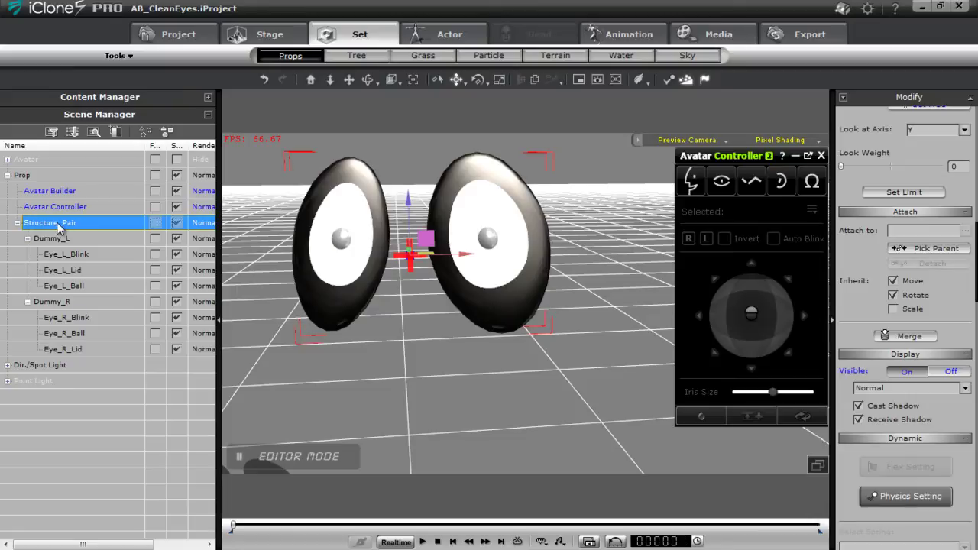
{"action": "double_click", "coordinate": [59, 223]}
{"action": "type", "text": "Eyes"}
{"action": "key", "text": "Return"}
- Attach the Eyes prop to the avatar's RootNode and make the hidden RootNode visible
{"action": "left_click", "coordinate": [7, 159]}
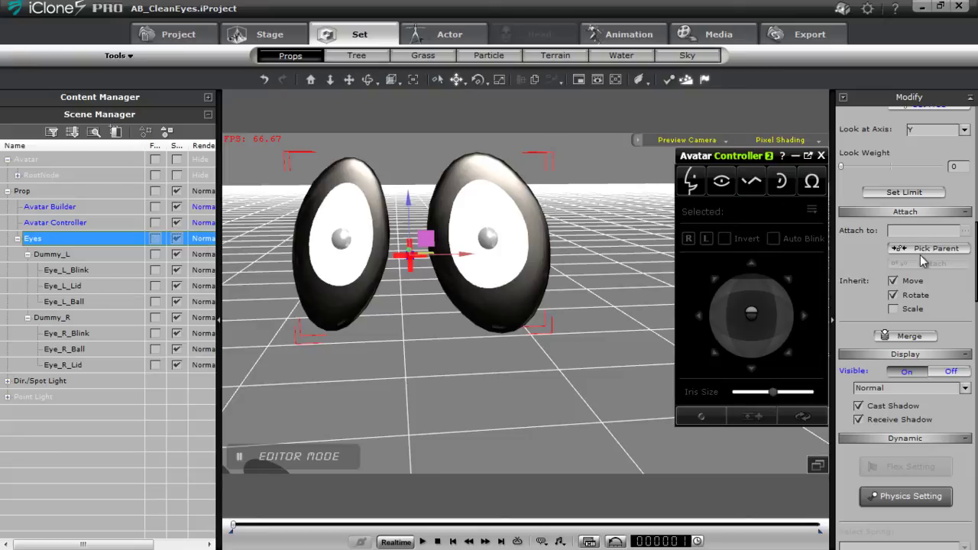
{"action": "left_click", "coordinate": [927, 252]}
{"action": "left_click", "coordinate": [48, 175]}
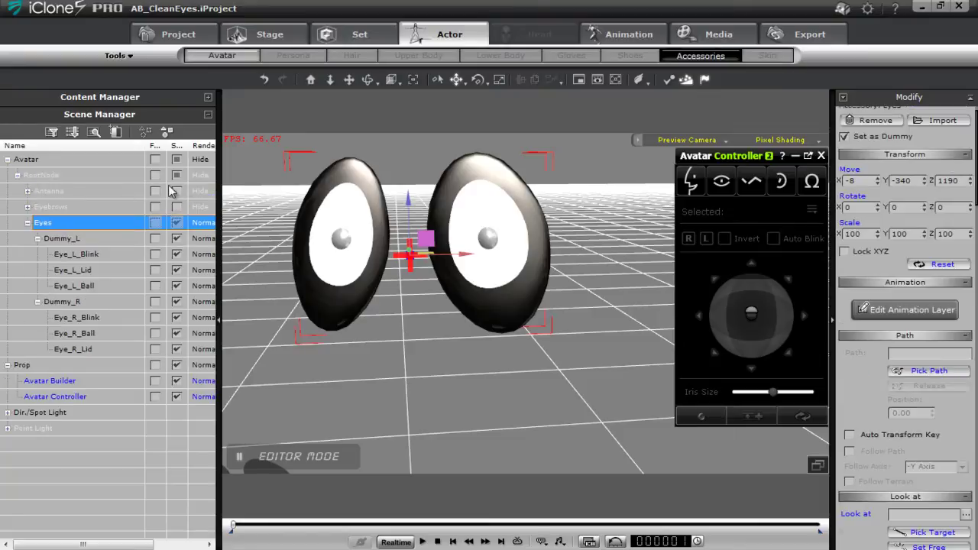
{"action": "left_click", "coordinate": [176, 176]}
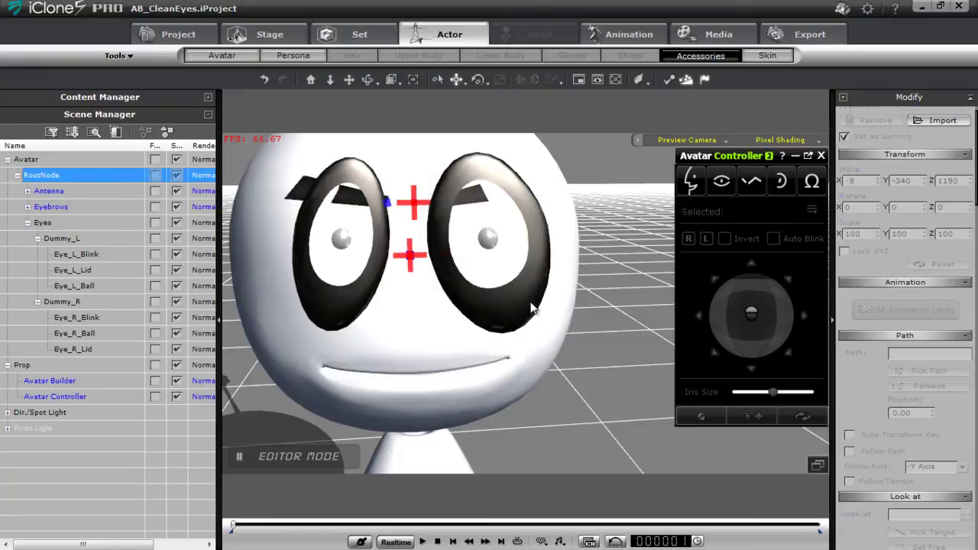
- Scale the Eyes accessory uniformly to about 78 and lower it on the face to about Z 1141
{"action": "right_click_drag", "start_coordinate": [544, 307], "coordinate": [255, 305]}
{"action": "scroll", "coordinate": [416, 336], "scroll_direction": "down", "scroll_amount": 2}
{"action": "left_click", "coordinate": [78, 221]}
{"action": "right_click_drag", "start_coordinate": [468, 344], "coordinate": [801, 346]}
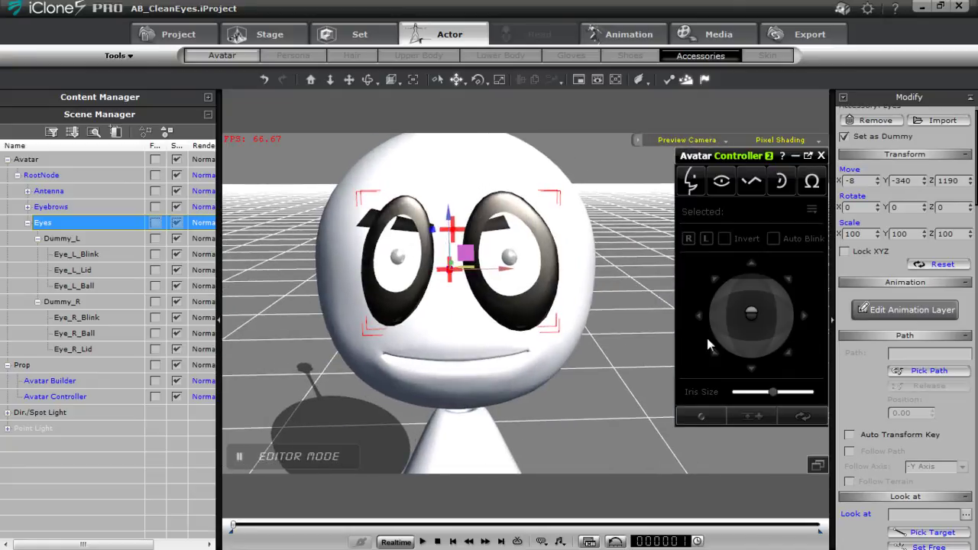
{"action": "key", "text": "r"}
{"action": "left_click_drag", "start_coordinate": [451, 269], "coordinate": [436, 307]}
{"action": "left_click_drag", "start_coordinate": [449, 217], "coordinate": [437, 244]}
{"action": "middle_click_drag", "start_coordinate": [484, 342], "coordinate": [497, 304]}
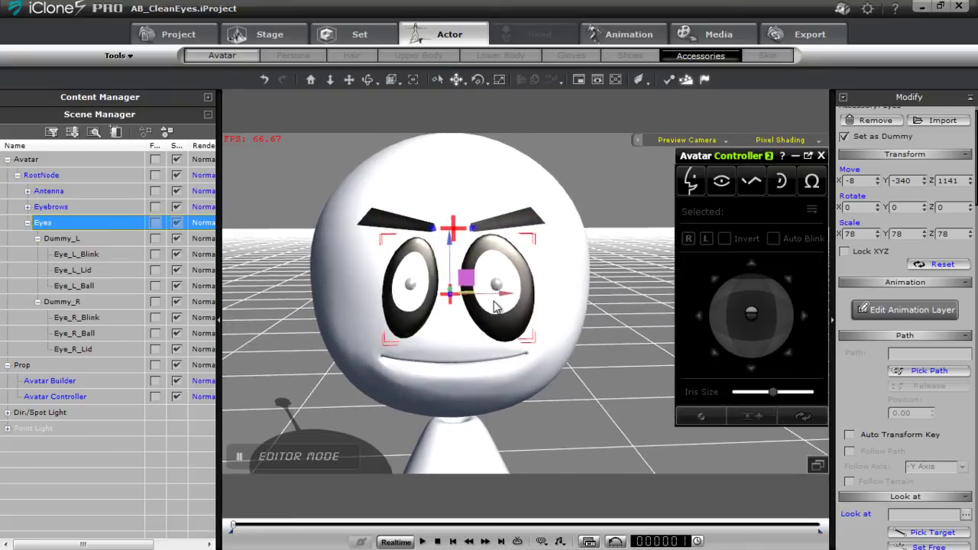
- Spread the eyes apart by moving Dummy_L to about X 1 and Dummy_R to about X -25
{"action": "left_click", "coordinate": [76, 240]}
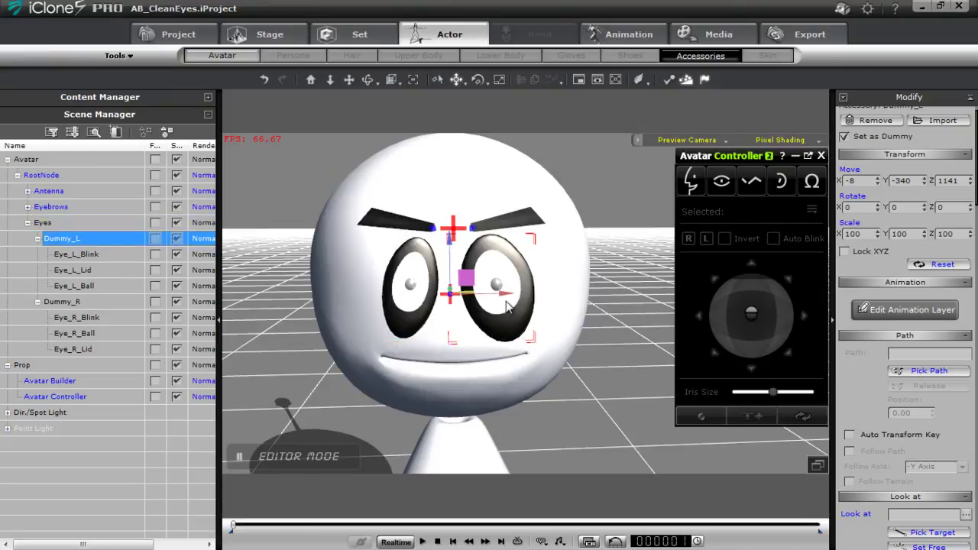
{"action": "left_click_drag", "start_coordinate": [504, 295], "coordinate": [509, 296]}
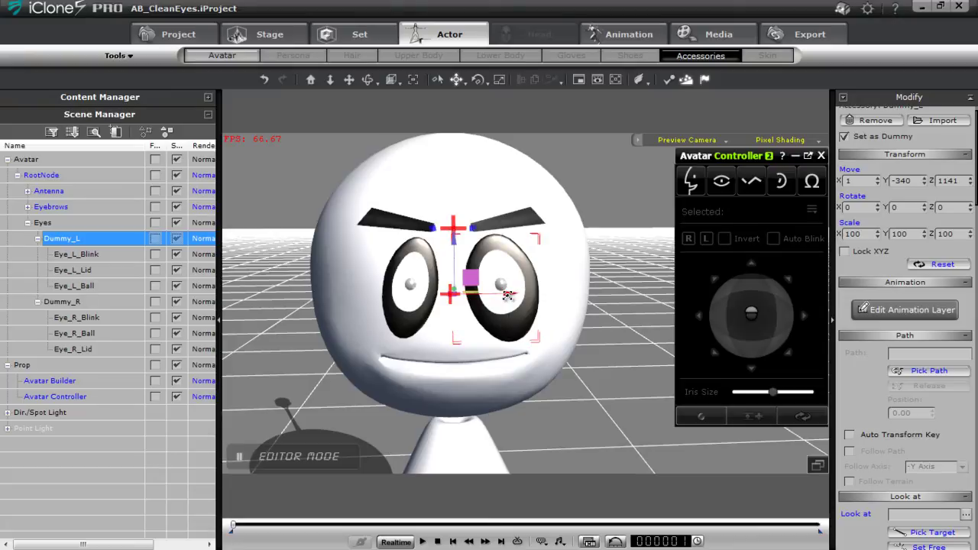
{"action": "left_click", "coordinate": [100, 304]}
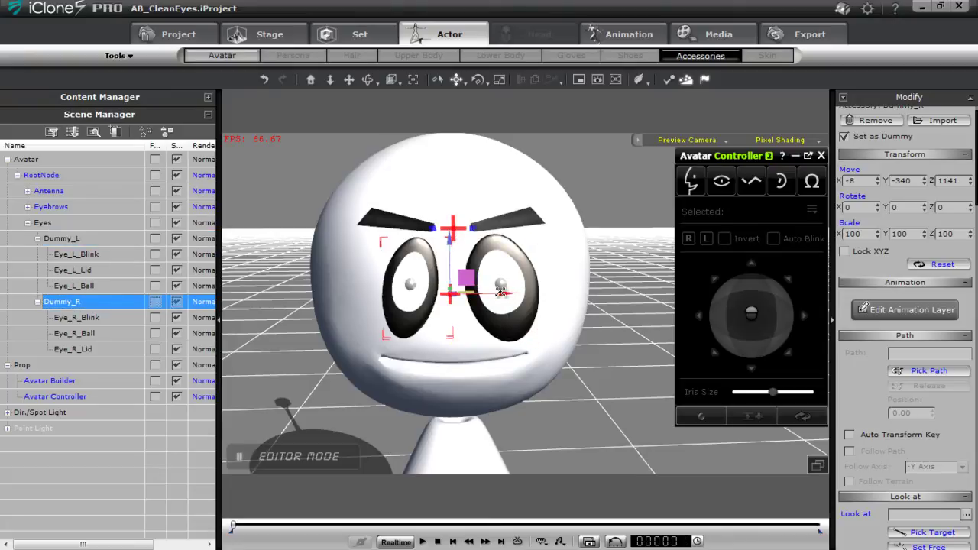
{"action": "left_click_drag", "start_coordinate": [502, 291], "coordinate": [497, 298]}
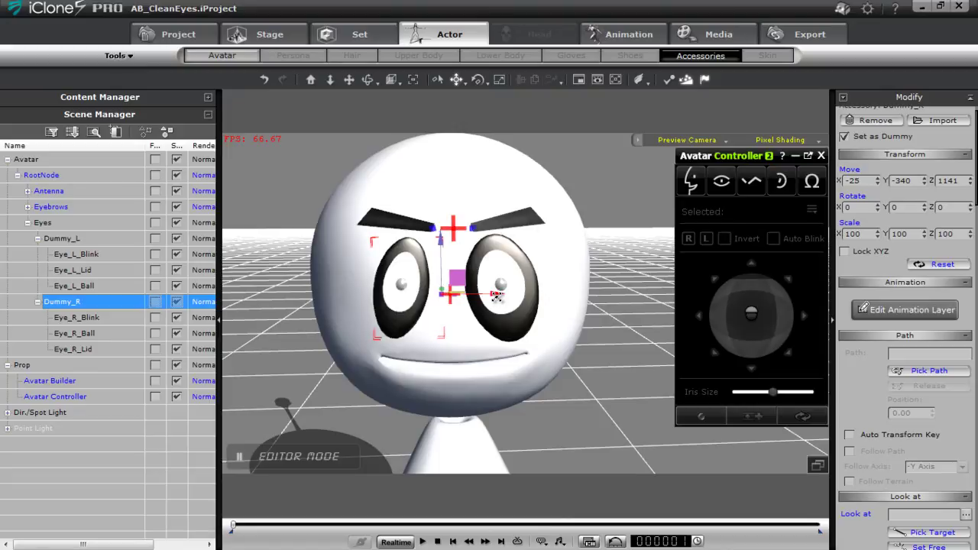
- Lower the whole Eyes accessory slightly to about Z 1135
{"action": "left_click", "coordinate": [53, 223]}
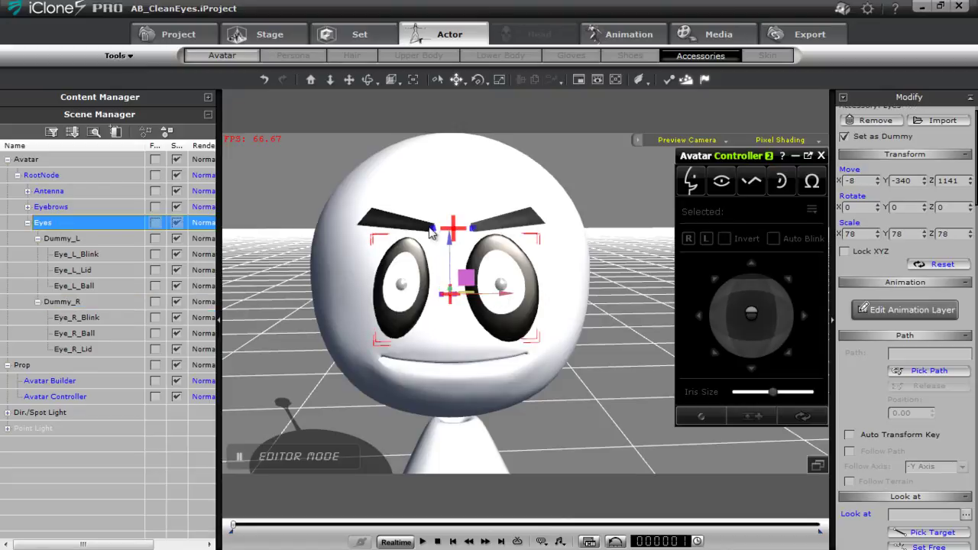
{"action": "left_click_drag", "start_coordinate": [450, 237], "coordinate": [450, 241]}
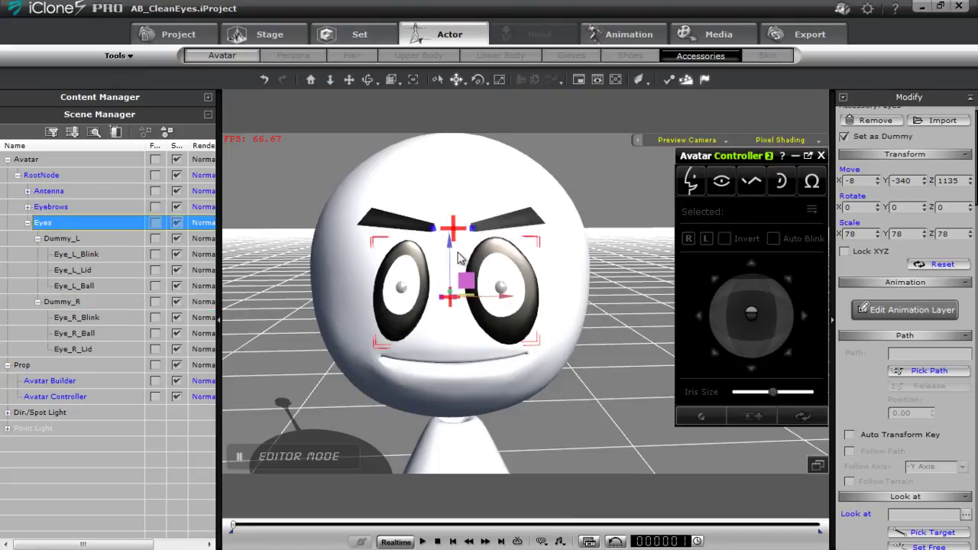
{"action": "right_click_drag", "start_coordinate": [493, 329], "coordinate": [544, 324]}
{"action": "scroll", "coordinate": [497, 300], "scroll_direction": "down", "scroll_amount": 2}
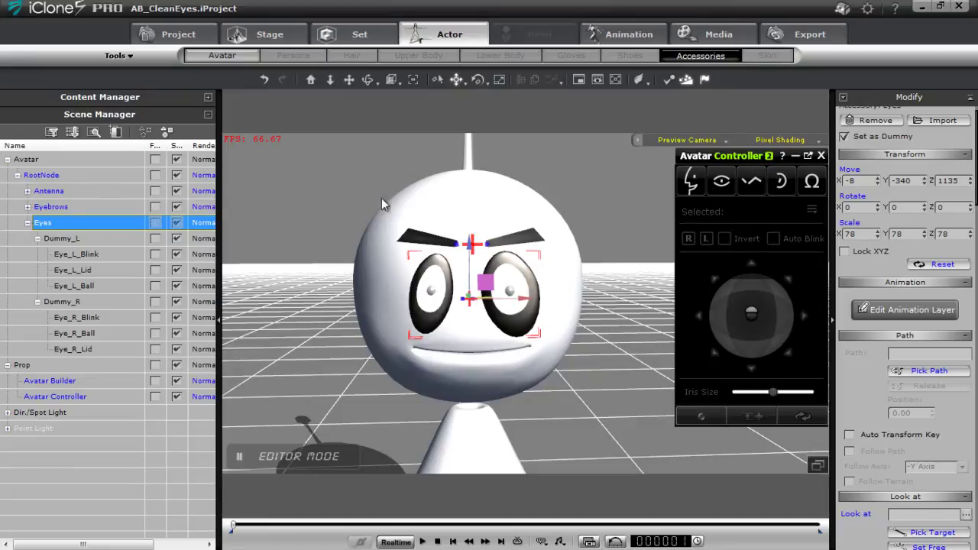
- Run the Avatar Builder script from the Avatar Builder prop and undock its window from the viewport
{"action": "left_click", "coordinate": [49, 177]}
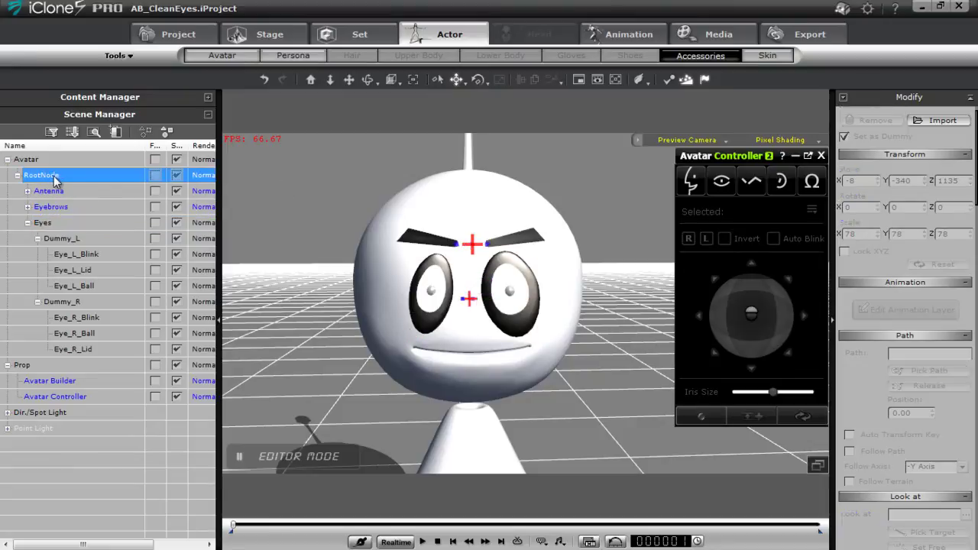
{"action": "left_click", "coordinate": [208, 97]}
{"action": "right_click_drag", "start_coordinate": [372, 275], "coordinate": [496, 334]}
{"action": "scroll", "coordinate": [496, 333], "scroll_direction": "down", "scroll_amount": 3}
{"action": "middle_click_drag", "start_coordinate": [515, 380], "coordinate": [507, 319]}
{"action": "right_click_drag", "start_coordinate": [507, 319], "coordinate": [434, 372]}
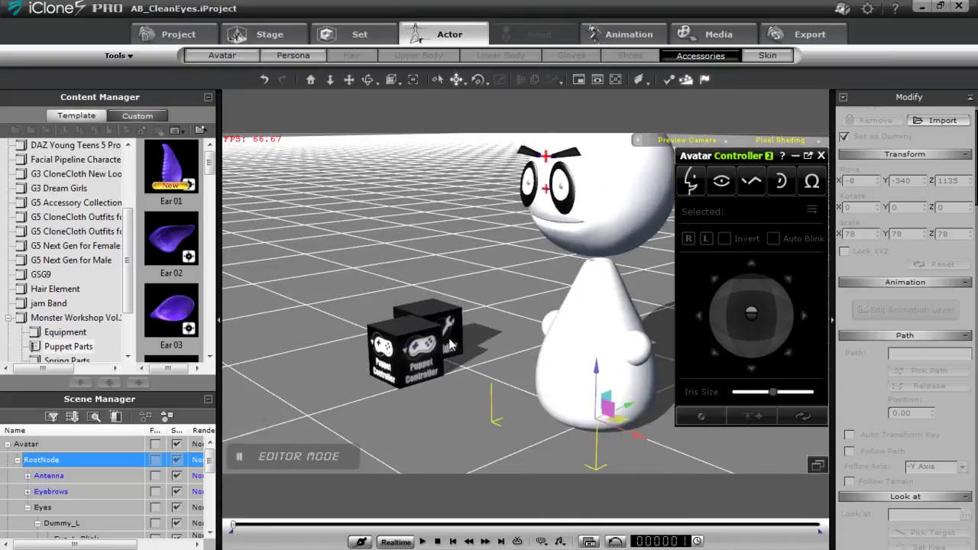
{"action": "left_click", "coordinate": [455, 337]}
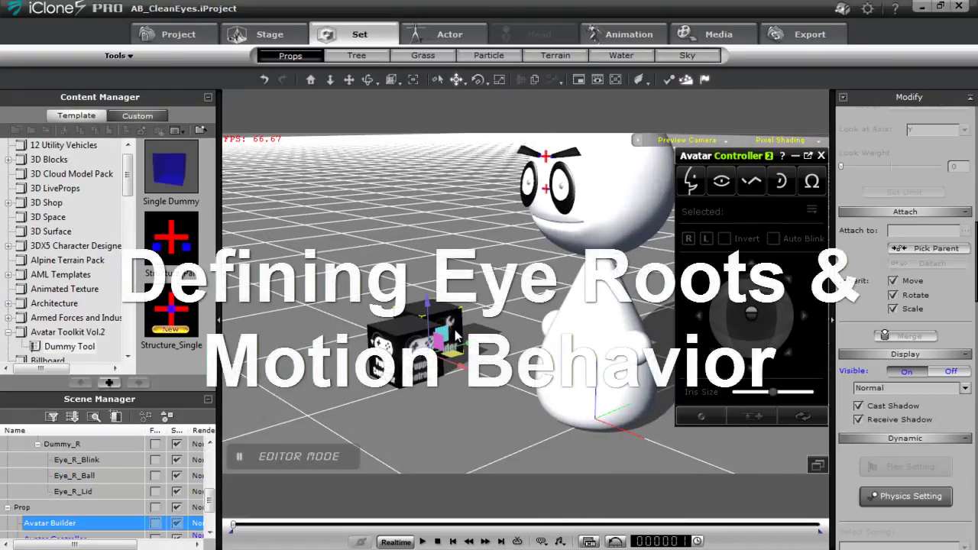
{"action": "right_click", "coordinate": [452, 328]}
{"action": "mouse_move", "coordinate": [550, 320]}
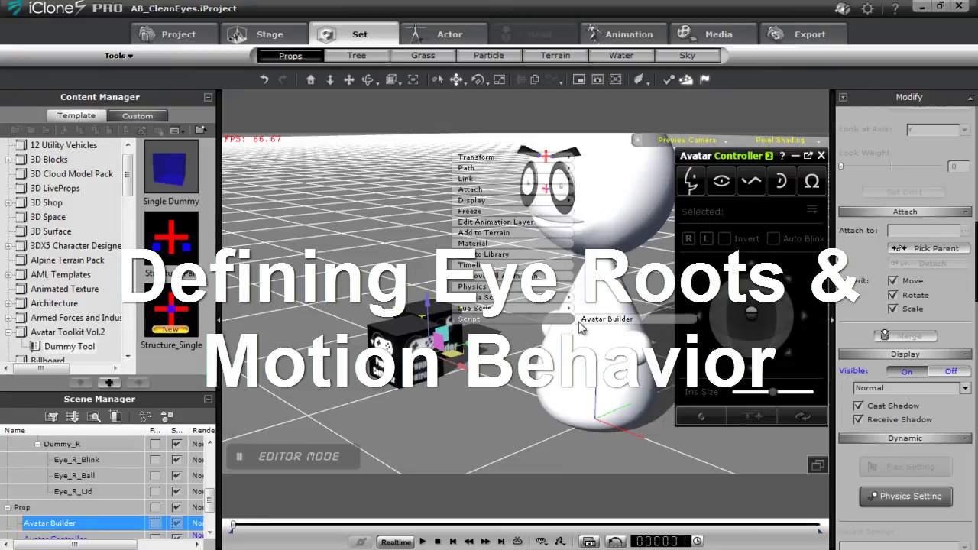
{"action": "left_click", "coordinate": [605, 319]}
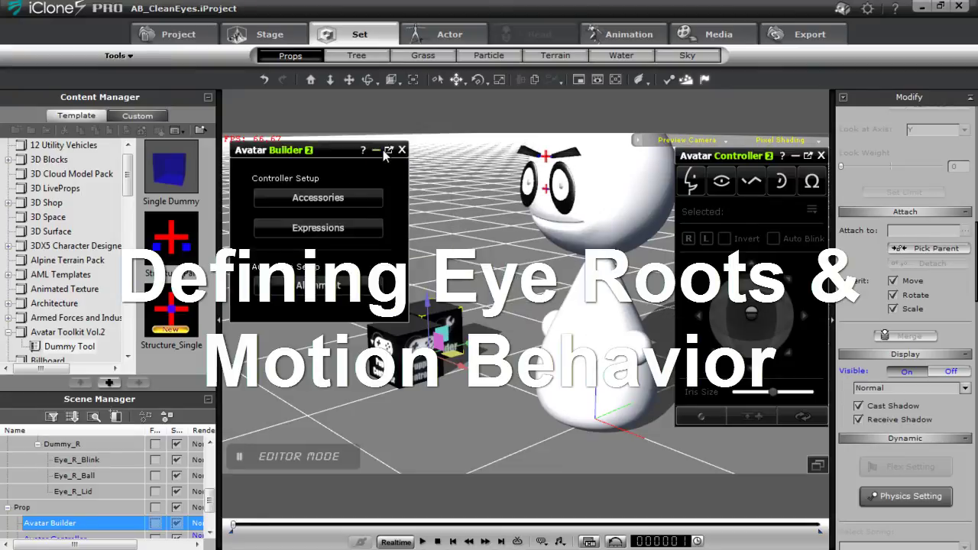
{"action": "left_click", "coordinate": [385, 149]}
{"action": "middle_click_drag", "start_coordinate": [458, 304], "coordinate": [478, 274]}
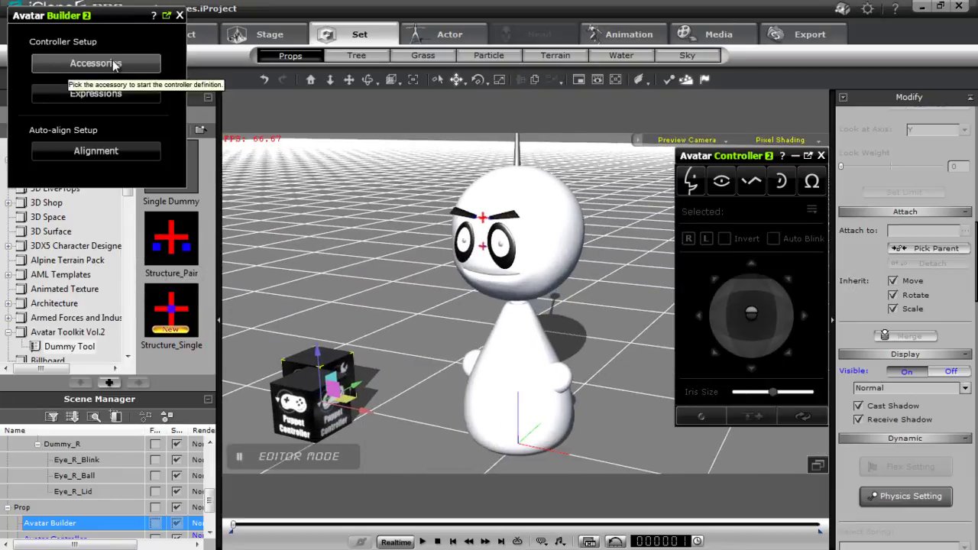
- Start the accessory controller setup with Eyes as the target and accept automatic renaming of duplicate nodes
{"action": "left_click_drag", "start_coordinate": [210, 511], "coordinate": [210, 467]}
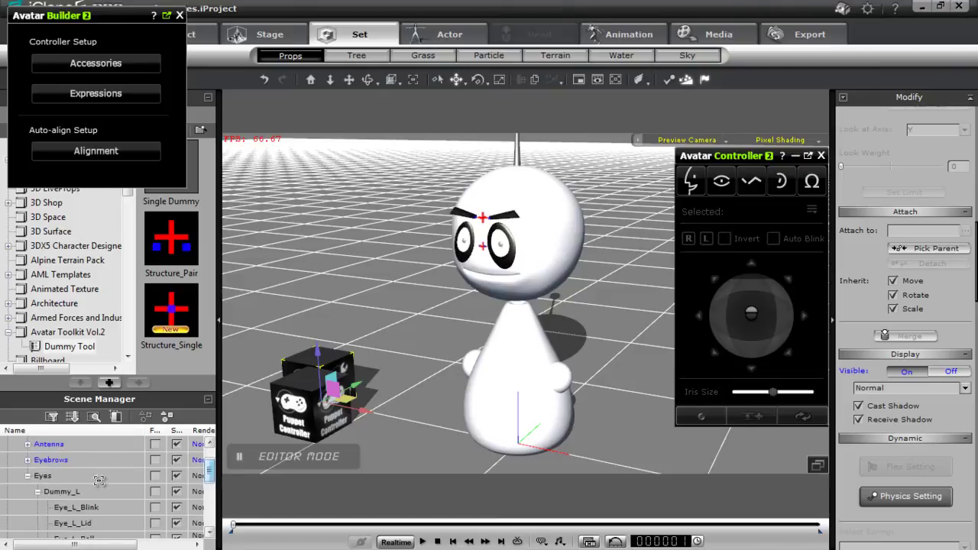
{"action": "left_click", "coordinate": [42, 475]}
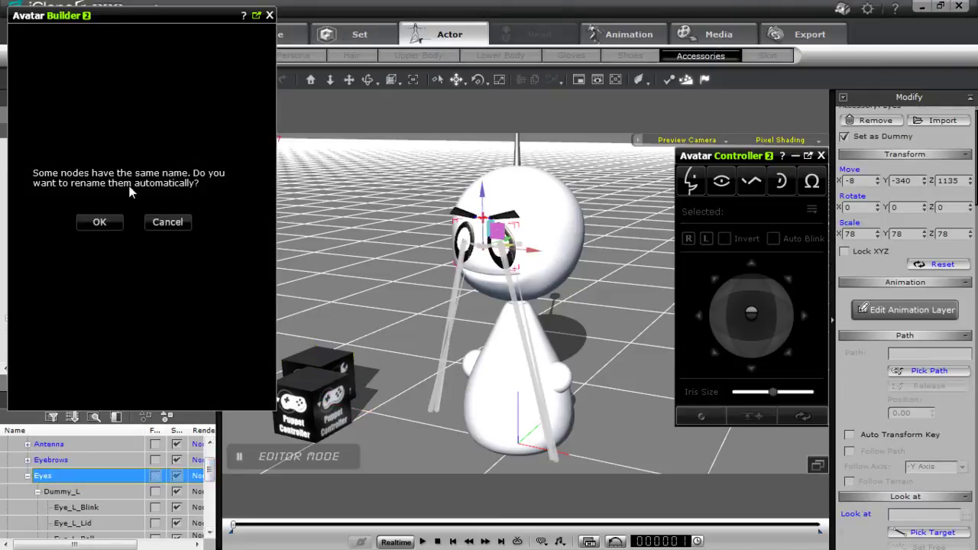
{"action": "left_click", "coordinate": [100, 222]}
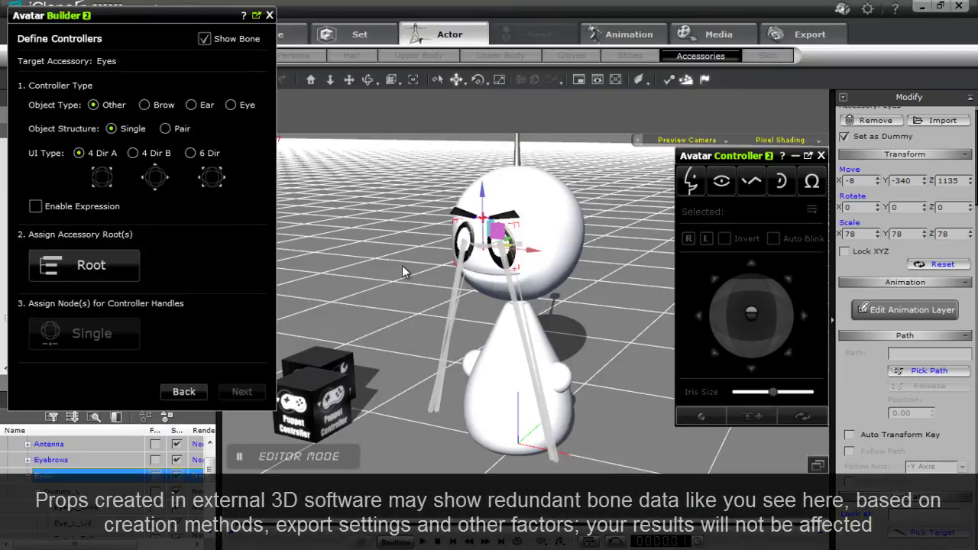
- Define the Eyes controller as an Eye object with a Pair structure and expression enabled
{"action": "right_click_drag", "start_coordinate": [420, 403], "coordinate": [538, 398]}
{"action": "scroll", "coordinate": [539, 397], "scroll_direction": "up", "scroll_amount": 4}
{"action": "middle_click_drag", "start_coordinate": [540, 366], "coordinate": [541, 402]}
{"action": "scroll", "coordinate": [529, 366], "scroll_direction": "up", "scroll_amount": 4}
{"action": "right_click_drag", "start_coordinate": [528, 364], "coordinate": [490, 360]}
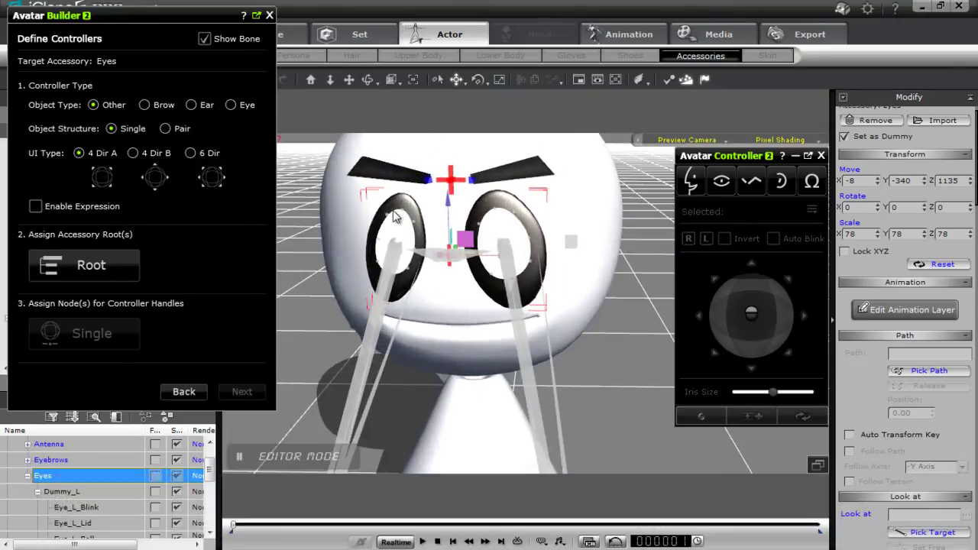
{"action": "left_click", "coordinate": [231, 104]}
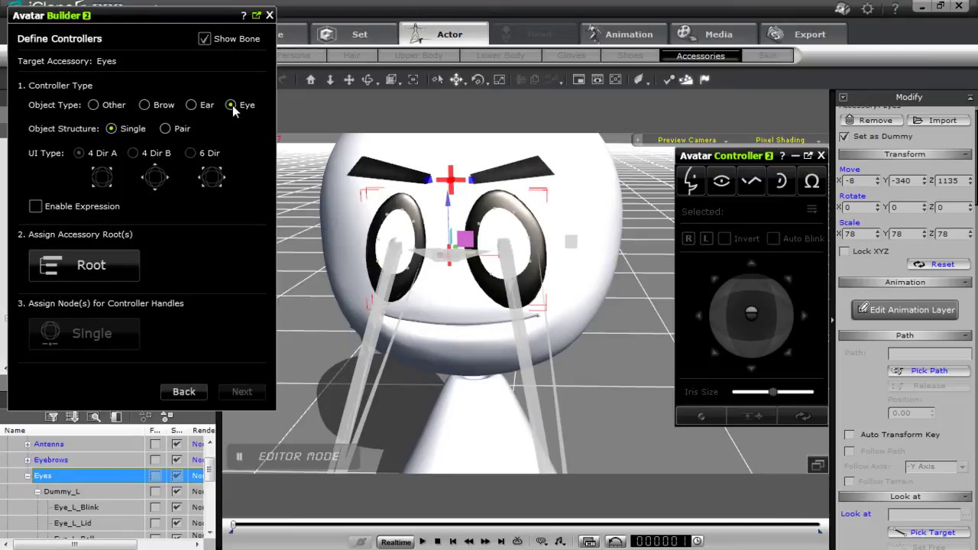
{"action": "left_click", "coordinate": [166, 129]}
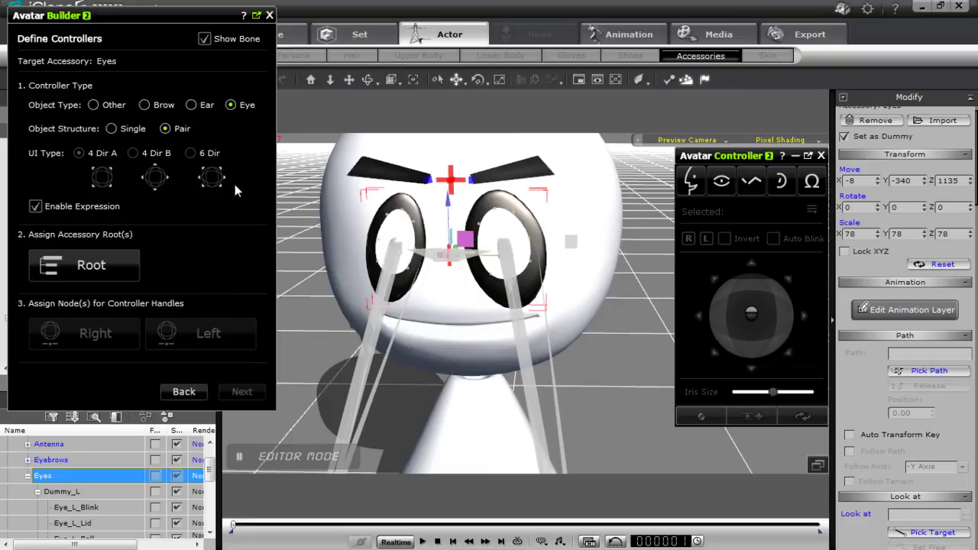
- Assign Dummy_L as the left accessory root and Dummy_R as the right one, and apply
{"action": "left_click", "coordinate": [95, 266]}
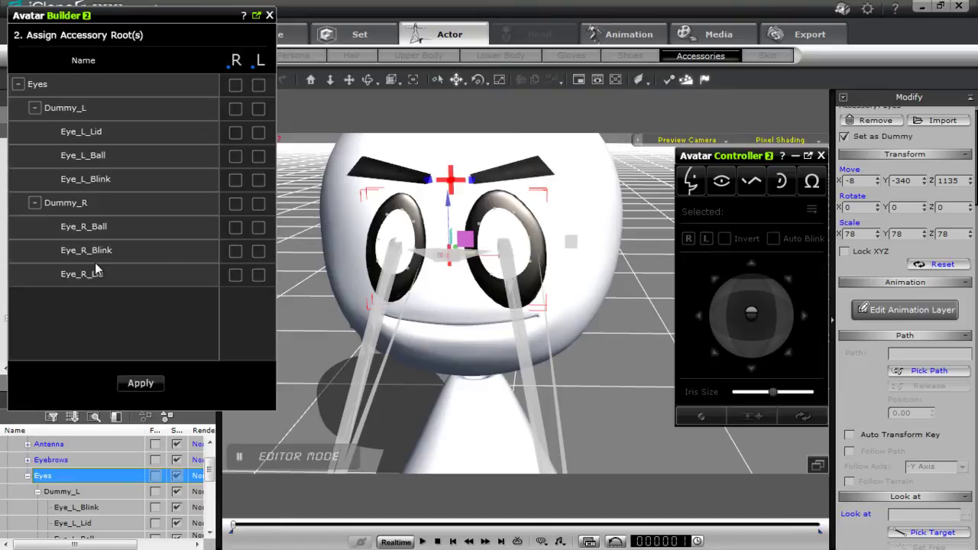
{"action": "left_click", "coordinate": [258, 109]}
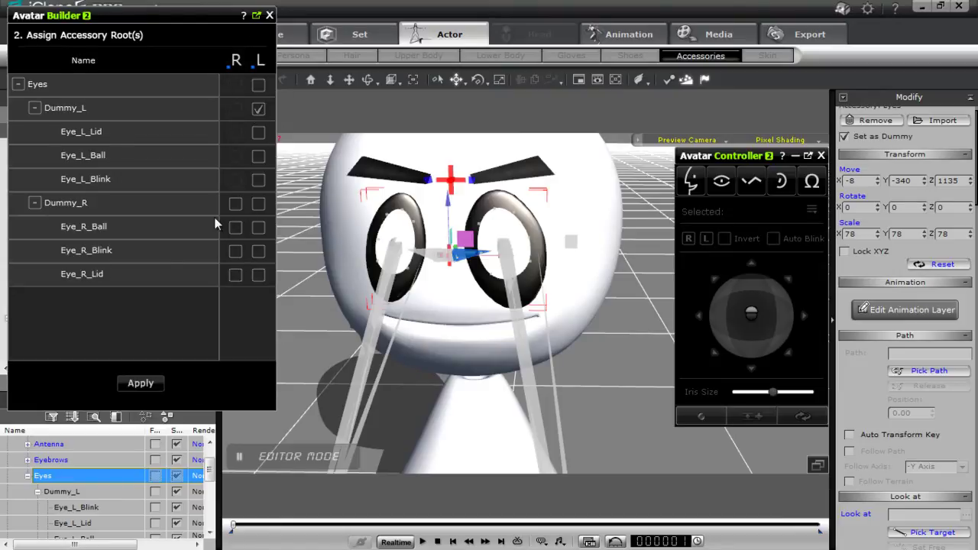
{"action": "left_click", "coordinate": [235, 205]}
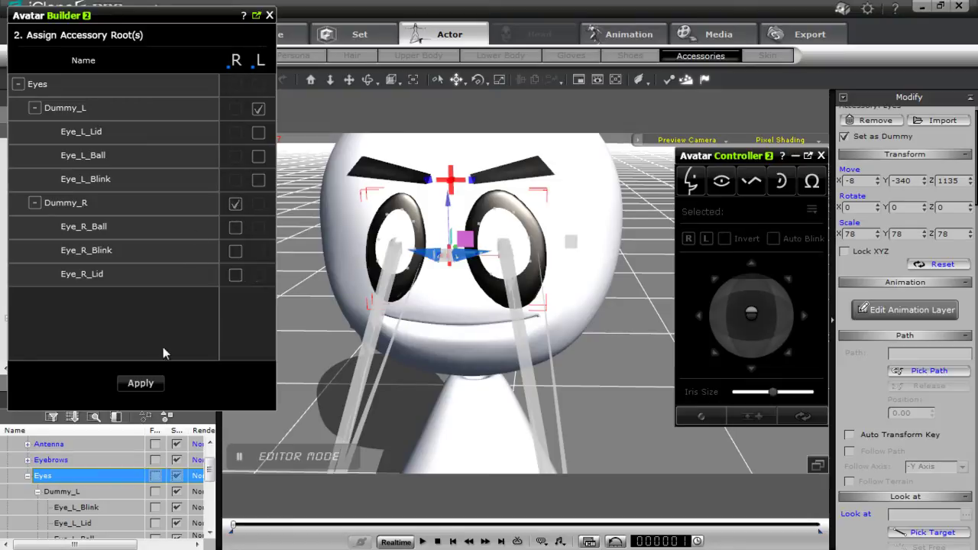
{"action": "left_click", "coordinate": [140, 384]}
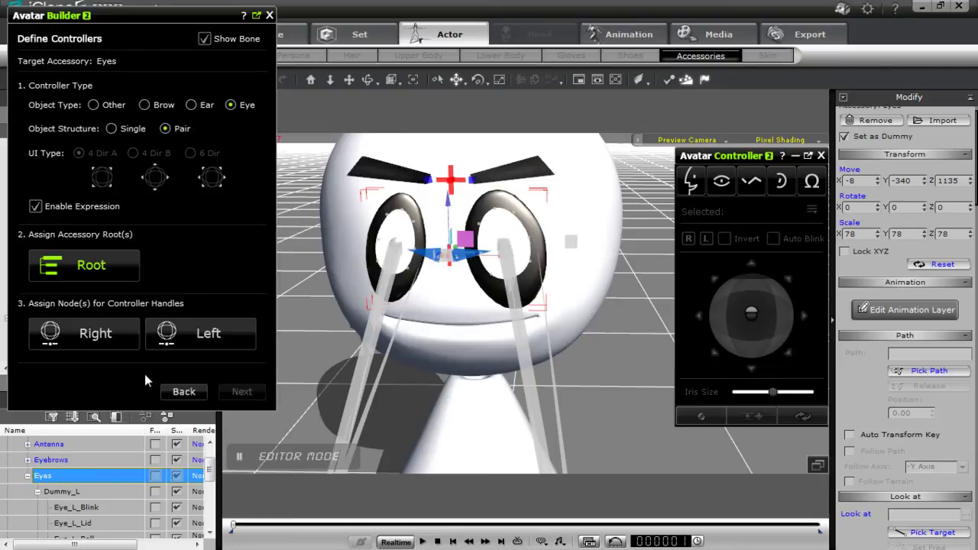
- Start the right-side handle node assignment and set Eye_R_Ball as the eyeball handle's node
{"action": "left_click", "coordinate": [106, 334]}
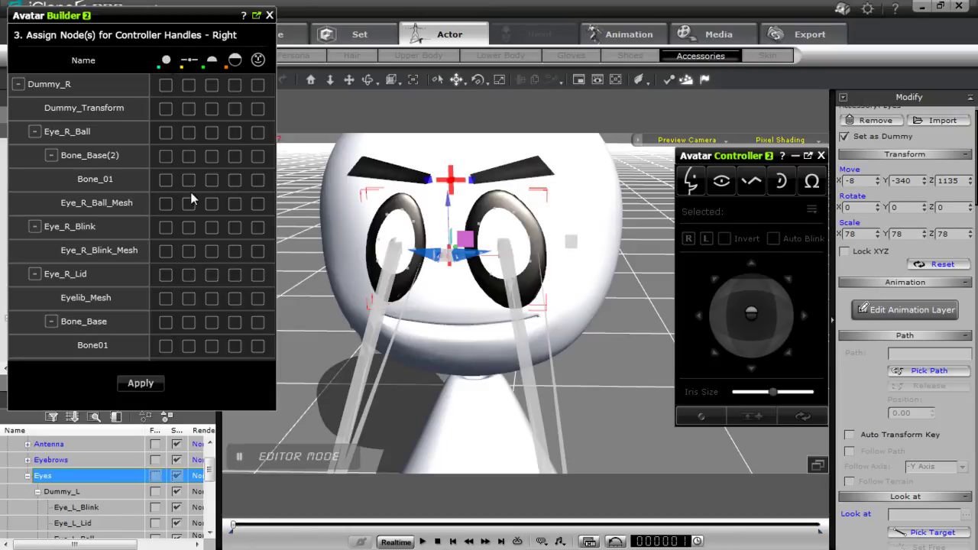
{"action": "scroll", "coordinate": [95, 289], "scroll_direction": "down", "scroll_amount": 3}
{"action": "scroll", "coordinate": [100, 313], "scroll_direction": "up", "scroll_amount": 3}
{"action": "left_click", "coordinate": [165, 131]}
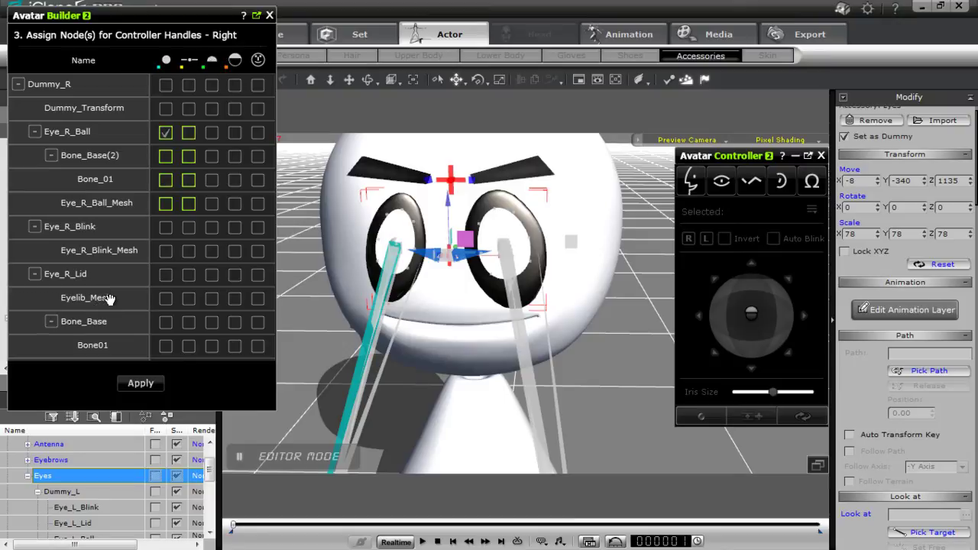
- Assign Bone01 through Bone08 of Eye_R_Lid to the right eyelid handle
{"action": "left_click_drag", "start_coordinate": [109, 310], "coordinate": [122, 131]}
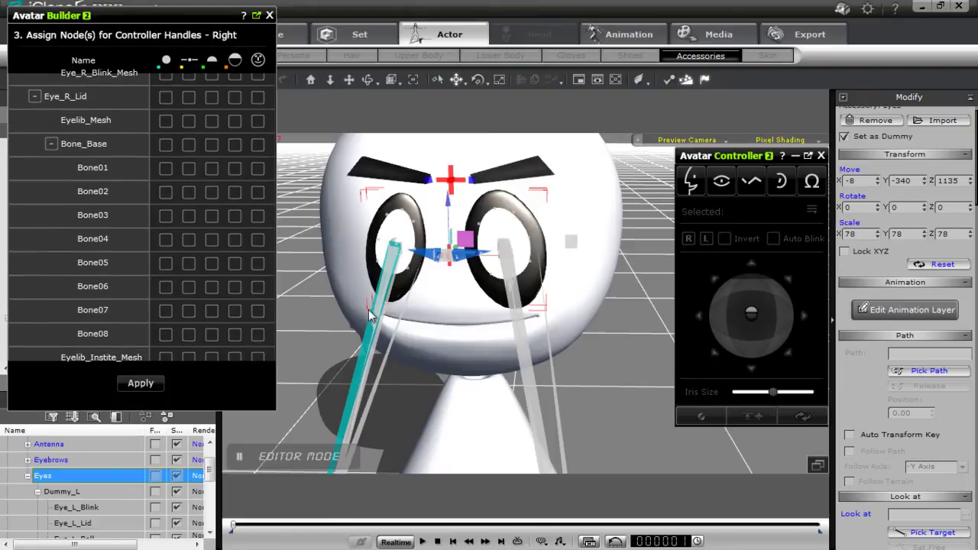
{"action": "middle_click_drag", "start_coordinate": [378, 319], "coordinate": [522, 424]}
{"action": "scroll", "coordinate": [468, 352], "scroll_direction": "up", "scroll_amount": 5}
{"action": "scroll", "coordinate": [541, 404], "scroll_direction": "down", "scroll_amount": 1}
{"action": "scroll", "coordinate": [541, 404], "scroll_direction": "down", "scroll_amount": 3}
{"action": "scroll", "coordinate": [556, 387], "scroll_direction": "up", "scroll_amount": 2}
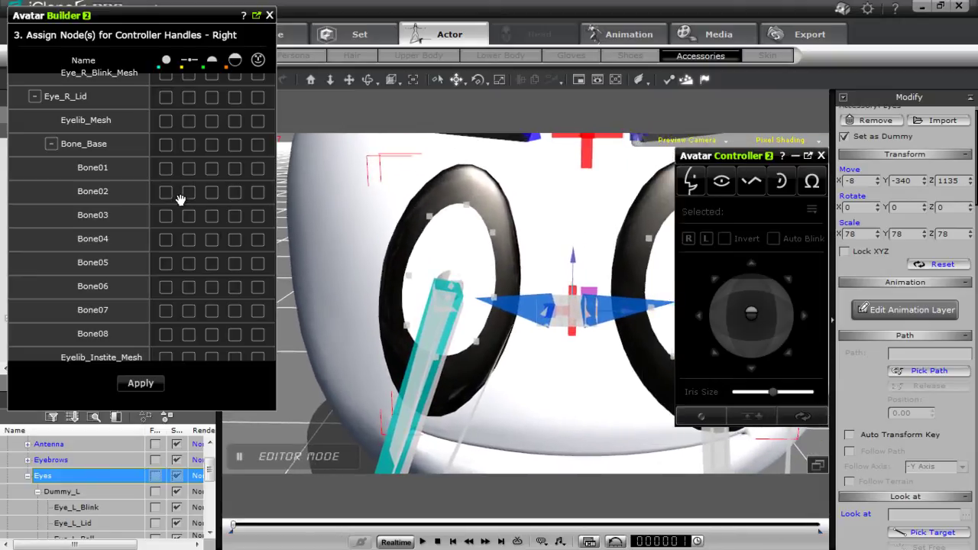
{"action": "left_click", "coordinate": [211, 168]}
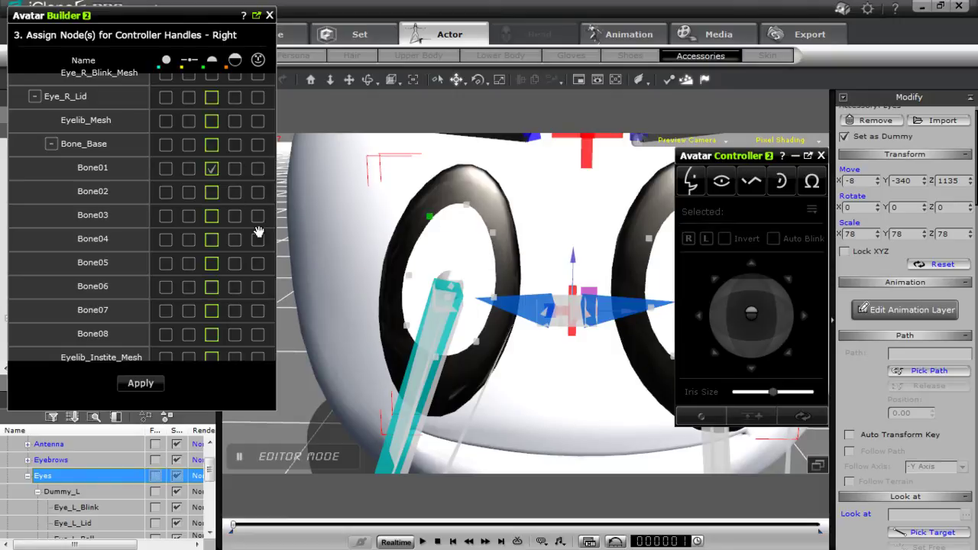
{"action": "left_click", "coordinate": [213, 241]}
{"action": "left_click", "coordinate": [212, 311]}
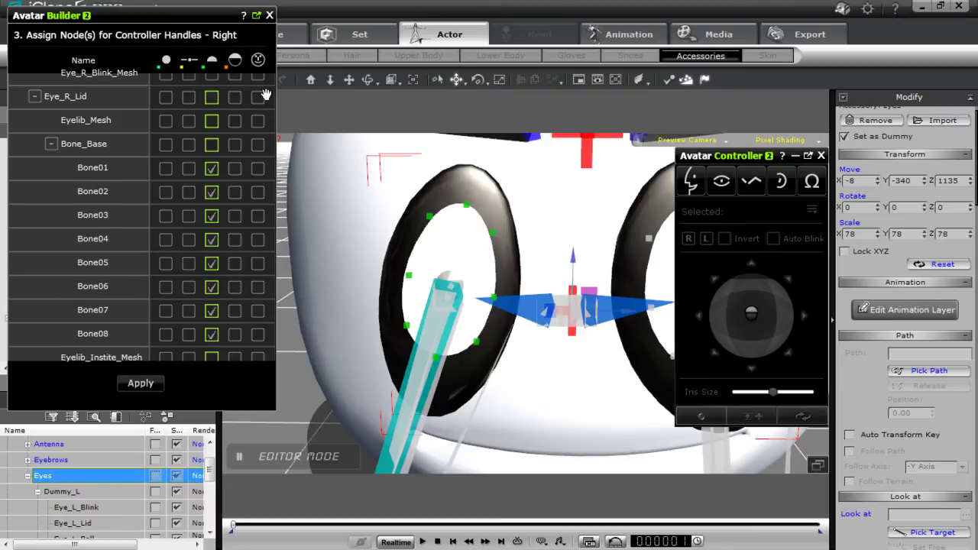
- Assign Eye_R_Blink to the right blink handle
{"action": "scroll", "coordinate": [115, 255], "scroll_direction": "down", "scroll_amount": 1}
{"action": "scroll", "coordinate": [115, 298], "scroll_direction": "up", "scroll_amount": 5}
{"action": "scroll", "coordinate": [113, 301], "scroll_direction": "up", "scroll_amount": 1}
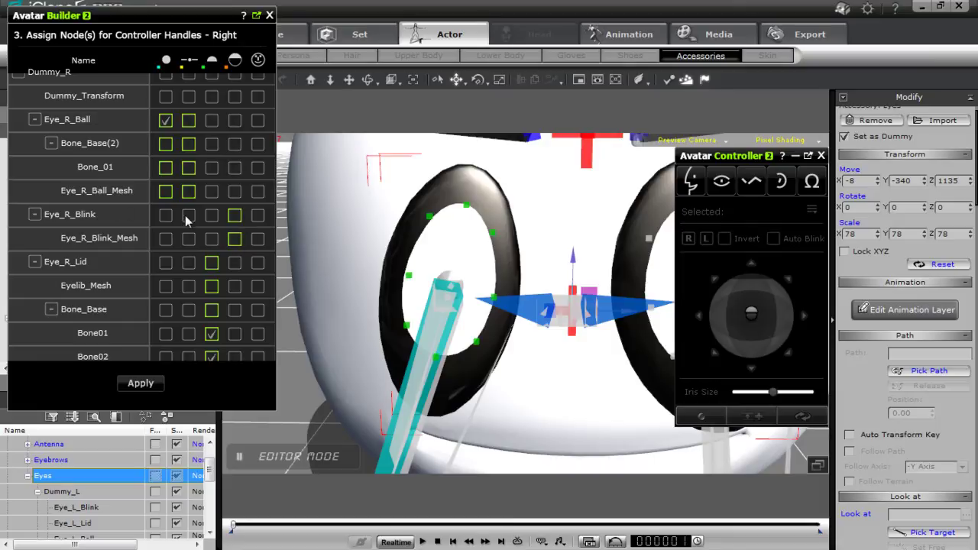
{"action": "scroll", "coordinate": [99, 153], "scroll_direction": "up", "scroll_amount": 1}
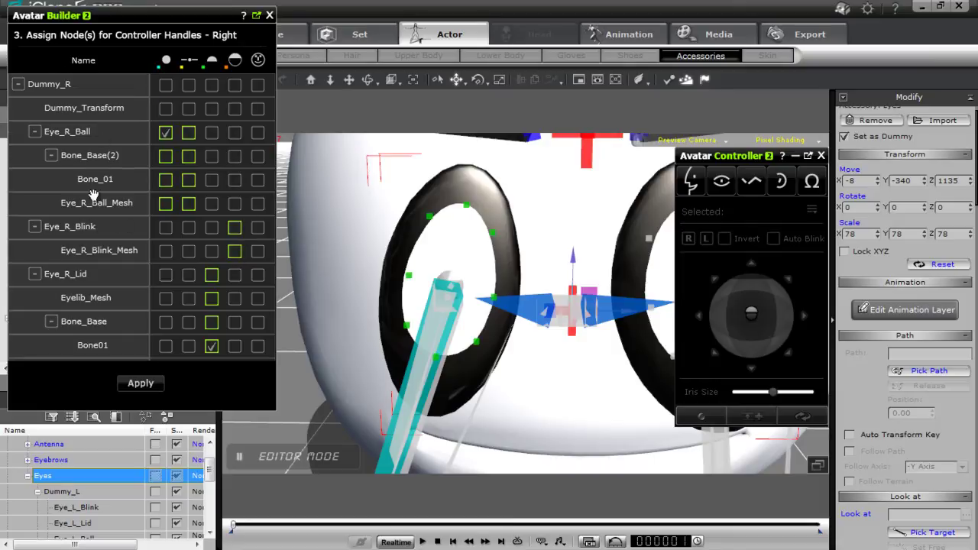
- Include Dummy_R and the Eye_R_Lid bones Bone01 through Bone08 in the right expression handle
{"action": "left_click", "coordinate": [257, 86]}
{"action": "left_click_drag", "start_coordinate": [102, 325], "coordinate": [111, 138]}
{"action": "left_click", "coordinate": [258, 162]}
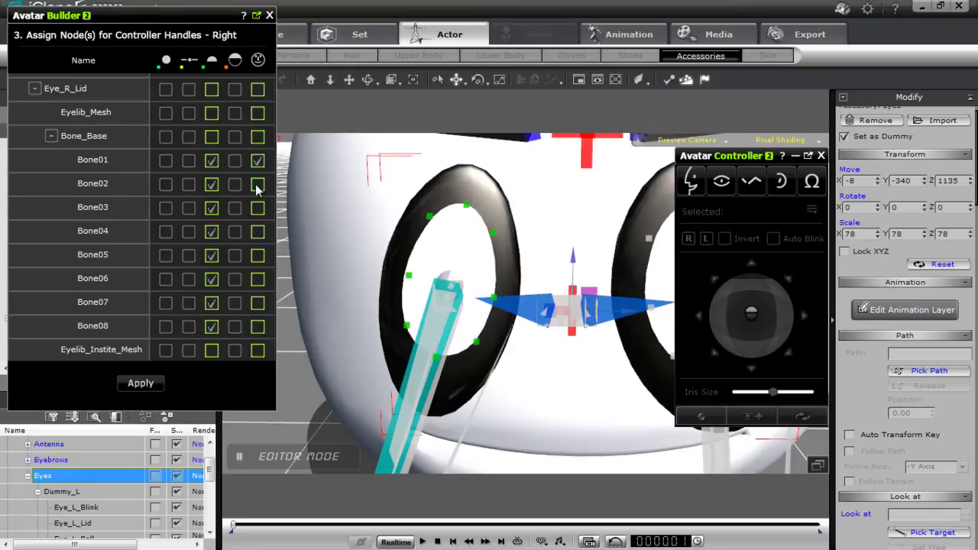
{"action": "left_click", "coordinate": [260, 208]}
{"action": "left_click", "coordinate": [258, 231]}
{"action": "left_click", "coordinate": [258, 255]}
- Try Eye_R_Ball as an expression node, deselect it again, and apply the right-side node assignments
{"action": "scroll", "coordinate": [103, 222], "scroll_direction": "up", "scroll_amount": 6}
{"action": "scroll", "coordinate": [99, 300], "scroll_direction": "up", "scroll_amount": 1}
{"action": "left_click", "coordinate": [258, 104]}
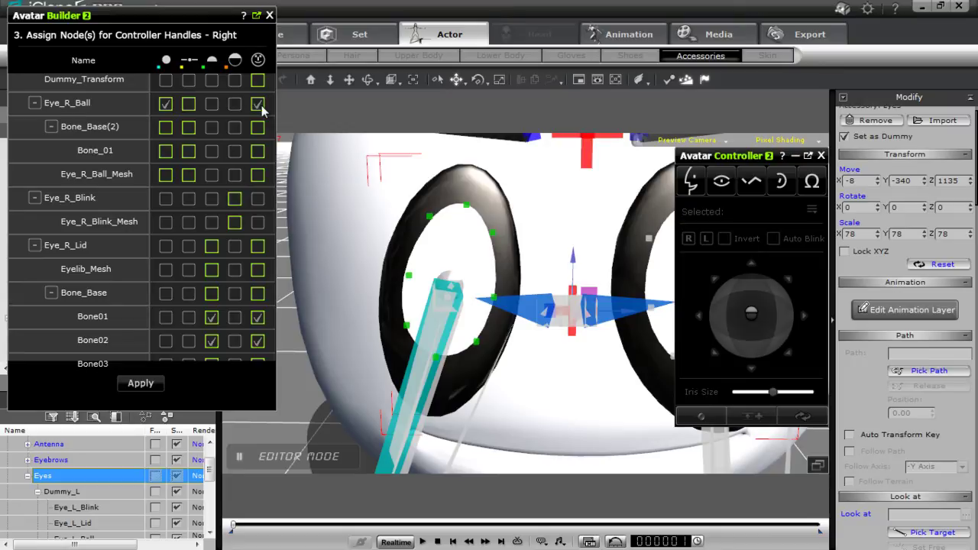
{"action": "left_click", "coordinate": [260, 106]}
{"action": "left_click", "coordinate": [150, 387]}
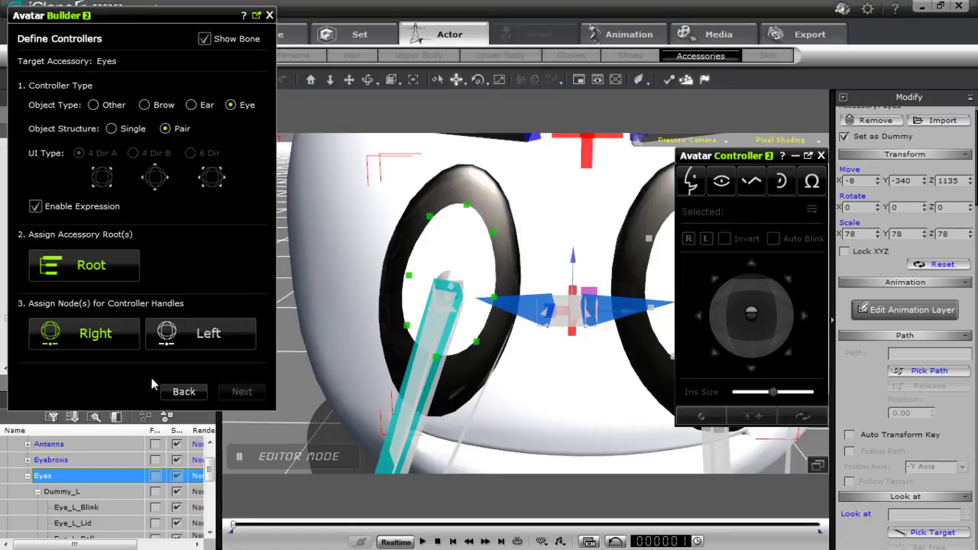
- Start the left-side handle node assignment and set Eye_L_Ball as the eyeball handle's node
{"action": "left_click", "coordinate": [207, 339]}
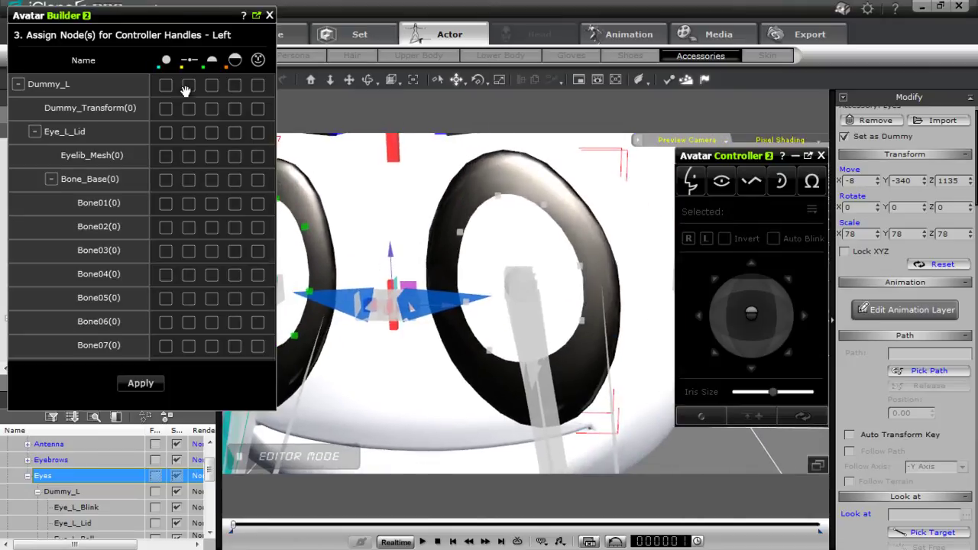
{"action": "left_click_drag", "start_coordinate": [109, 306], "coordinate": [101, 136]}
{"action": "left_click", "coordinate": [166, 246]}
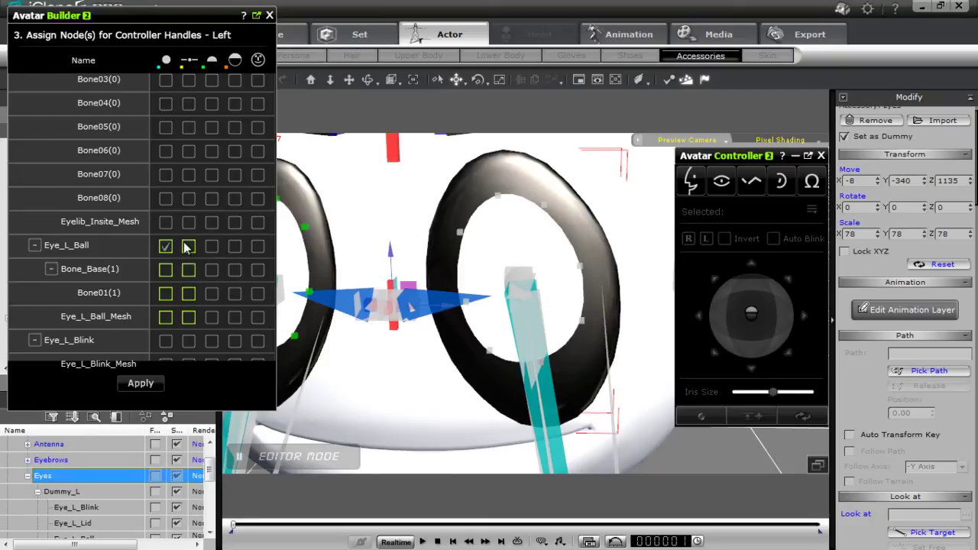
- Assign Bone01(0) through Bone08(0) of Eye_L_Lid to the left eyelid handle and Eye_L_Blink to the blink handle
{"action": "scroll", "coordinate": [61, 149], "scroll_direction": "up", "scroll_amount": 5}
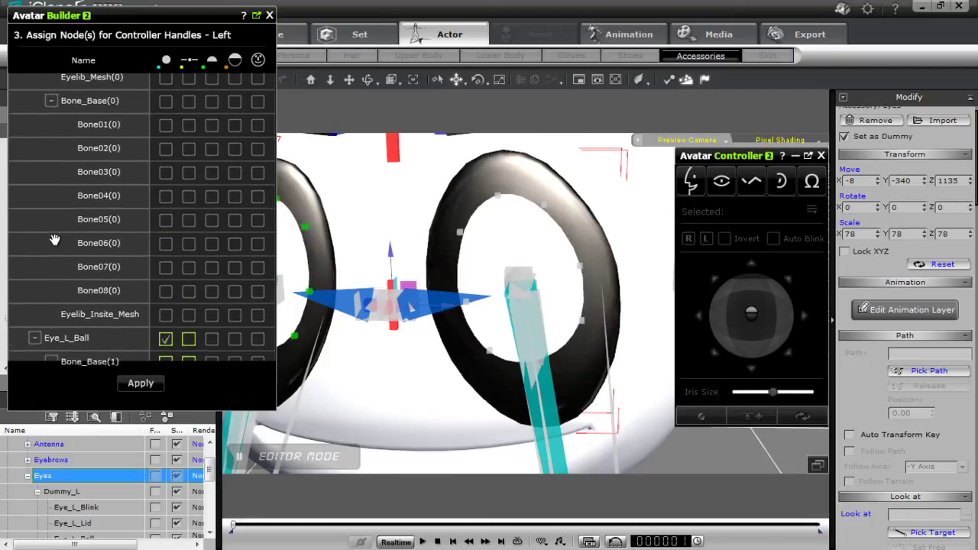
{"action": "left_click", "coordinate": [211, 143]}
{"action": "left_click", "coordinate": [211, 167]}
{"action": "left_click", "coordinate": [212, 190]}
{"action": "left_click", "coordinate": [212, 214]}
{"action": "left_click", "coordinate": [212, 238]}
{"action": "left_click", "coordinate": [212, 262]}
{"action": "left_click", "coordinate": [212, 286]}
{"action": "left_click", "coordinate": [212, 310]}
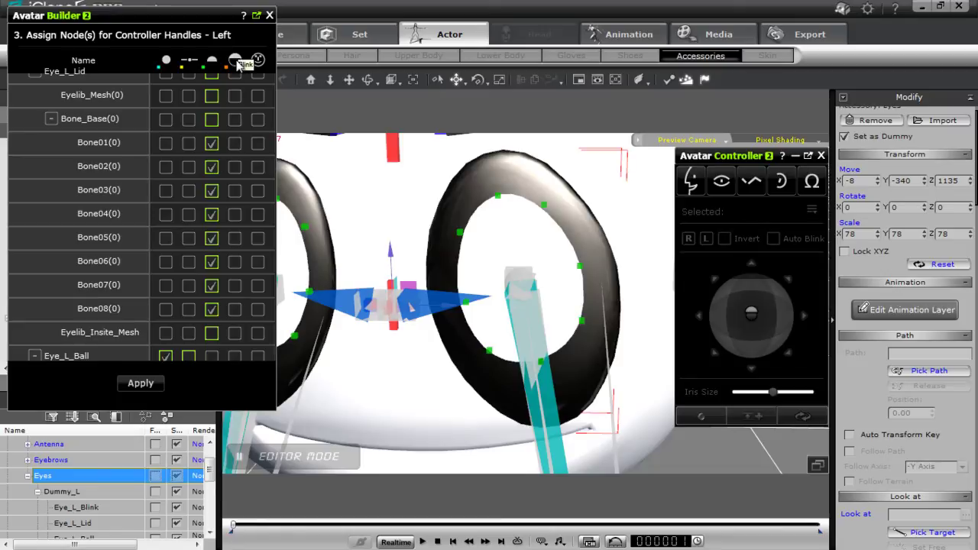
{"action": "scroll", "coordinate": [138, 229], "scroll_direction": "down", "scroll_amount": 5}
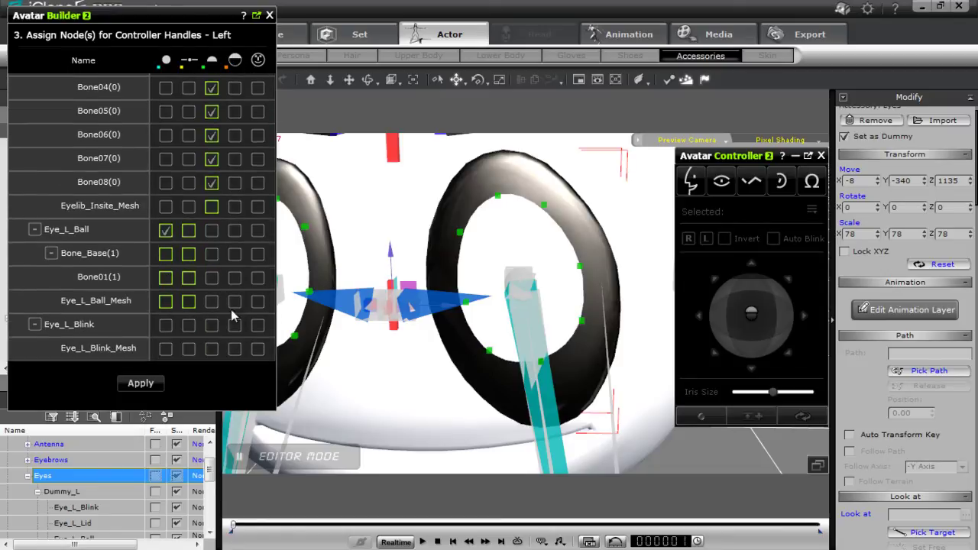
{"action": "left_click", "coordinate": [235, 325]}
- Include the Eye_L_Lid bones and Dummy_L in the left expression handle, and apply the left-side node assignments
{"action": "scroll", "coordinate": [76, 141], "scroll_direction": "up", "scroll_amount": 2}
{"action": "scroll", "coordinate": [61, 150], "scroll_direction": "up", "scroll_amount": 3}
{"action": "left_click", "coordinate": [258, 276]}
{"action": "left_click", "coordinate": [258, 253]}
{"action": "left_click", "coordinate": [258, 229]}
{"action": "left_click", "coordinate": [257, 159]}
{"action": "left_click", "coordinate": [257, 134]}
{"action": "left_click", "coordinate": [258, 110]}
{"action": "scroll", "coordinate": [48, 208], "scroll_direction": "up", "scroll_amount": 3}
{"action": "scroll", "coordinate": [47, 208], "scroll_direction": "up", "scroll_amount": 1}
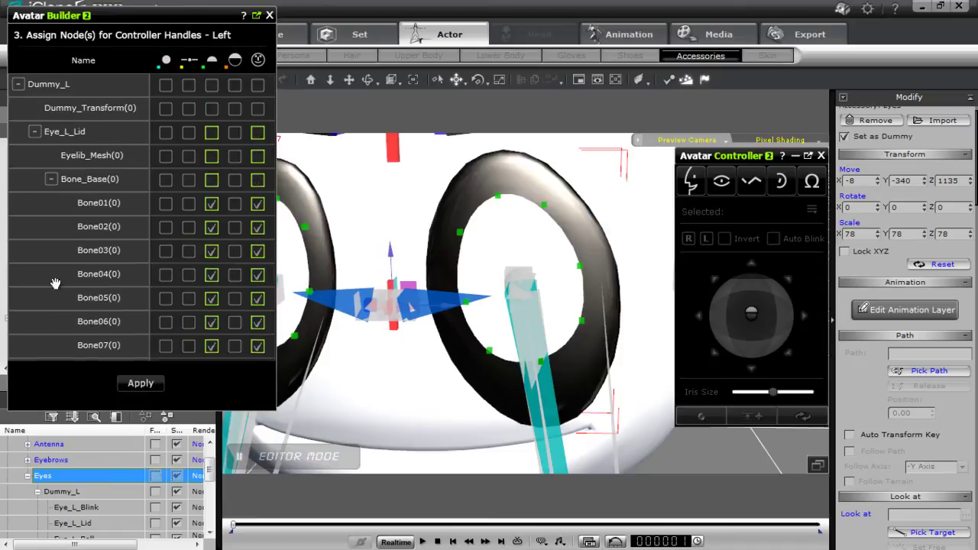
{"action": "left_click", "coordinate": [257, 84]}
{"action": "left_click", "coordinate": [148, 385]}
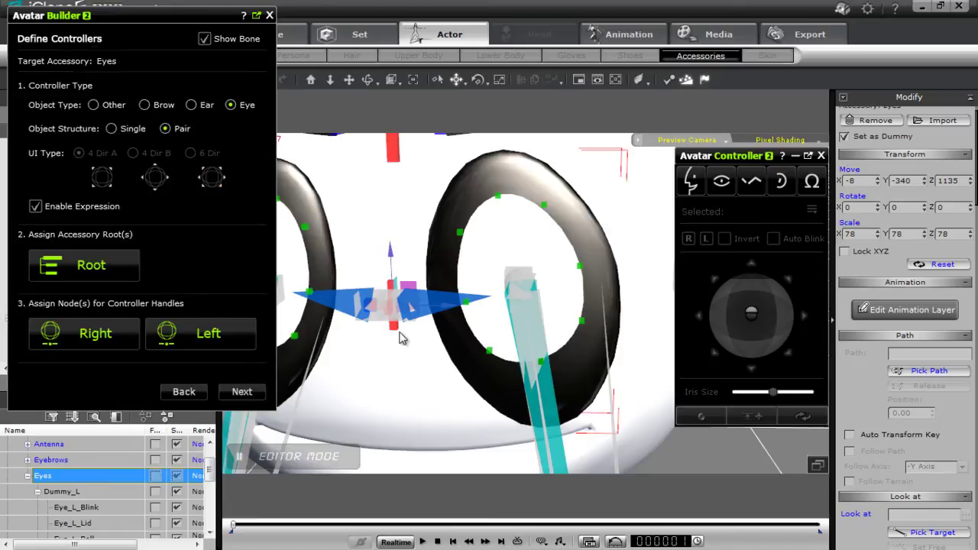
- Accept the Eyes controller definition and proceed to defining the puppet behavior
{"action": "middle_click_drag", "start_coordinate": [409, 342], "coordinate": [454, 361]}
{"action": "right_click_drag", "start_coordinate": [454, 361], "coordinate": [467, 350]}
{"action": "scroll", "coordinate": [481, 333], "scroll_direction": "down", "scroll_amount": 4}
{"action": "middle_click_drag", "start_coordinate": [484, 335], "coordinate": [461, 344]}
{"action": "right_click_drag", "start_coordinate": [465, 356], "coordinate": [457, 299]}
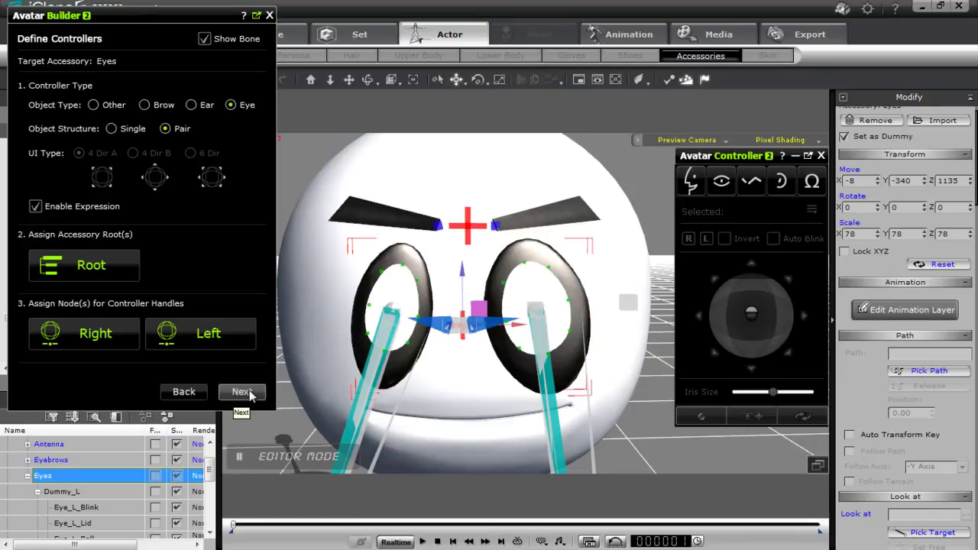
{"action": "left_click", "coordinate": [242, 392]}
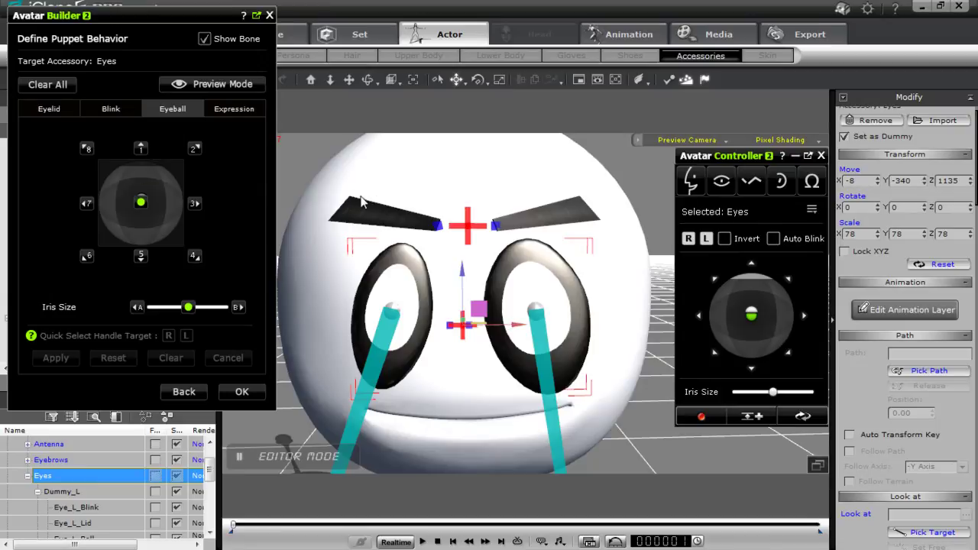
- Apply the current eyelid shape as the center pose of the Eyelid behavior
{"action": "left_click", "coordinate": [49, 111]}
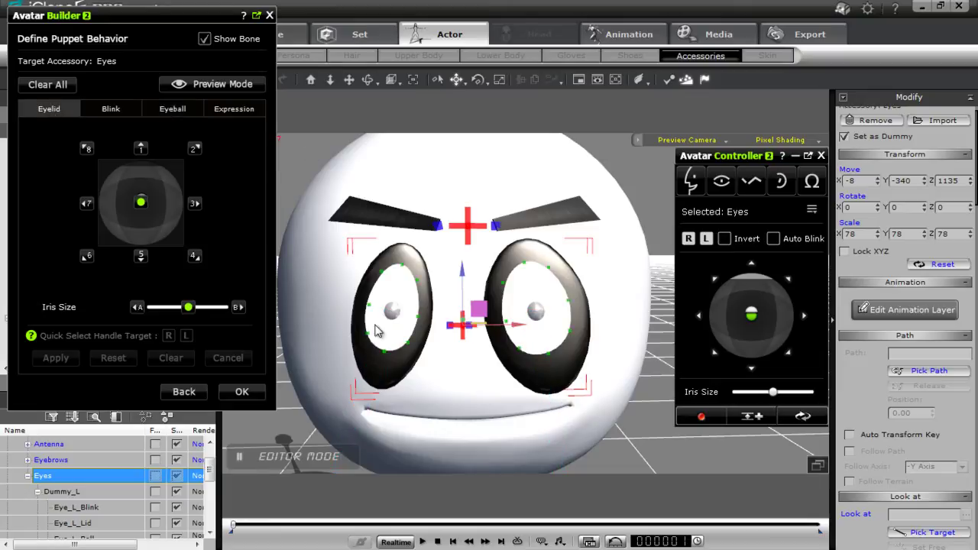
{"action": "left_click", "coordinate": [141, 203]}
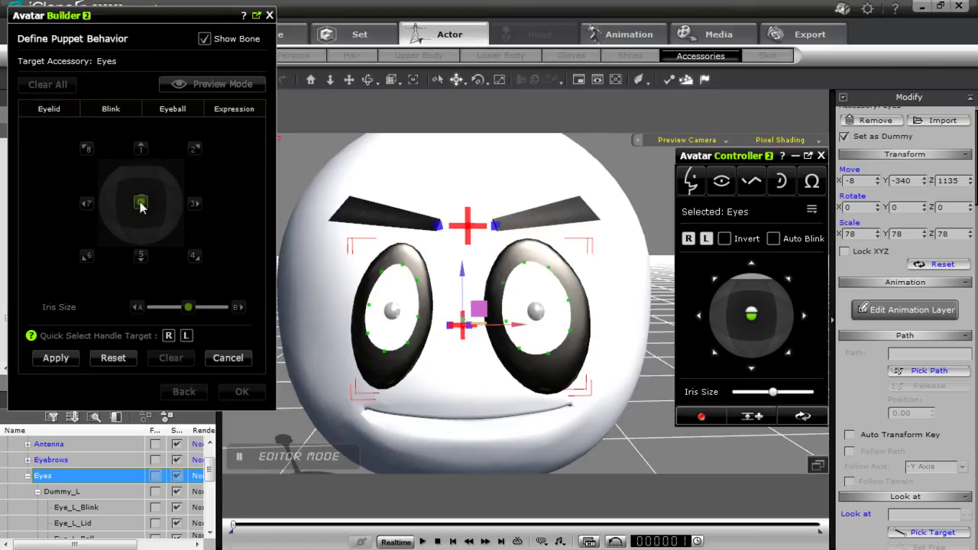
{"action": "left_click", "coordinate": [56, 358]}
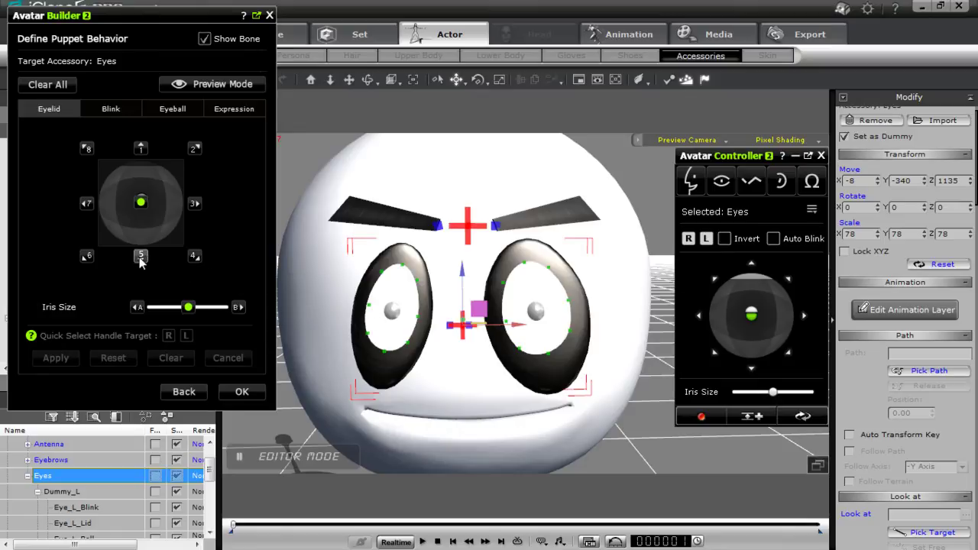
- Start the Eyelid behavior's pose 1 and open Eye_R_Lid's motion layer for bone editing, expanding Bone_Base
{"action": "left_click", "coordinate": [142, 150]}
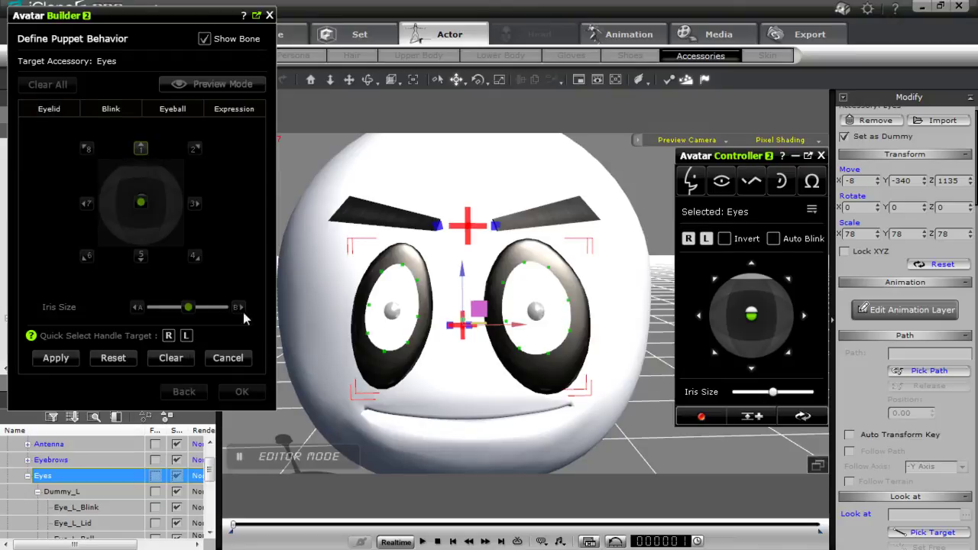
{"action": "left_click", "coordinate": [169, 336]}
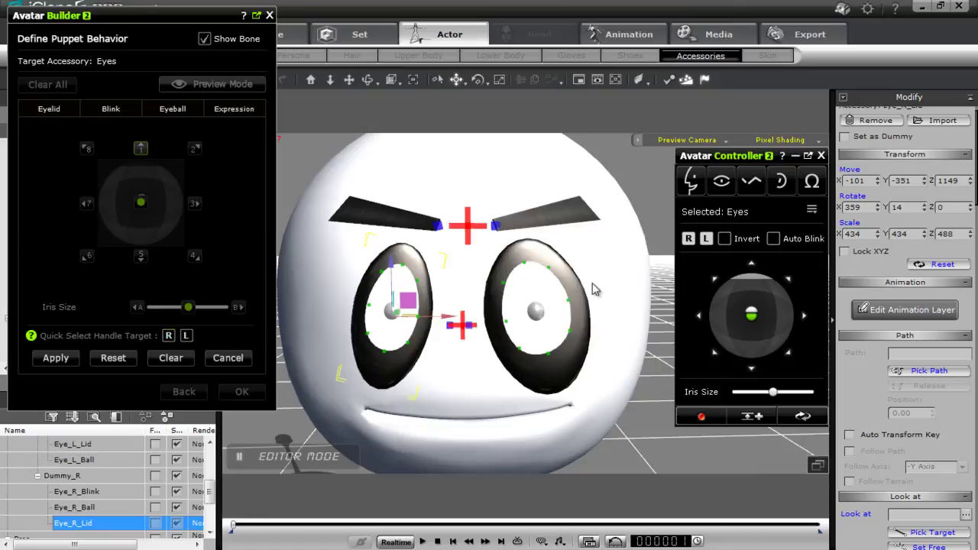
{"action": "left_click", "coordinate": [909, 309]}
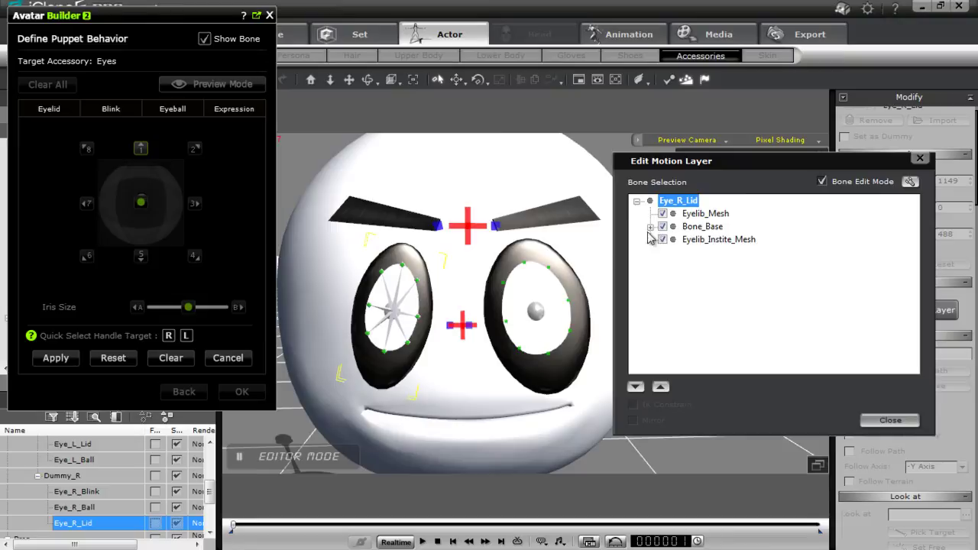
{"action": "left_click_drag", "start_coordinate": [455, 393], "coordinate": [527, 346], "text": "alt"}
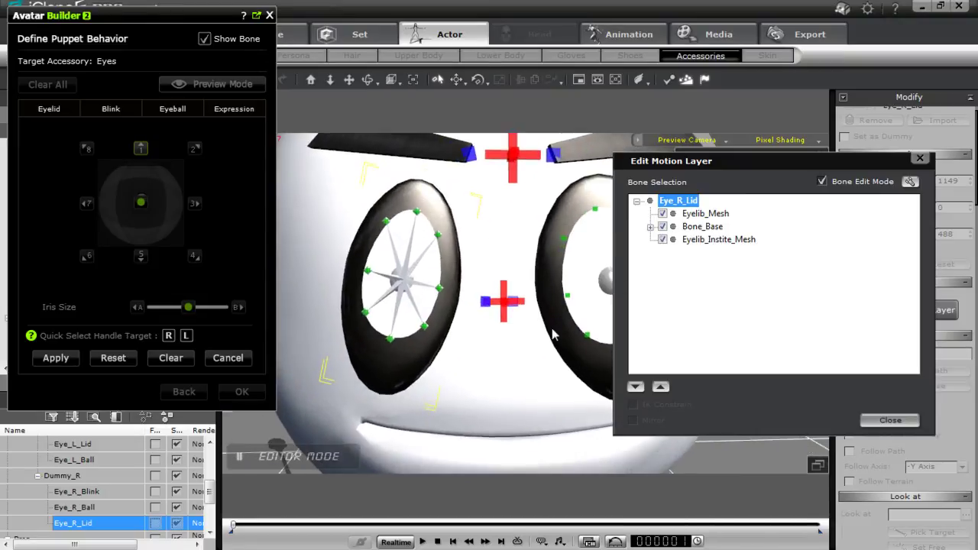
{"action": "left_click", "coordinate": [652, 227]}
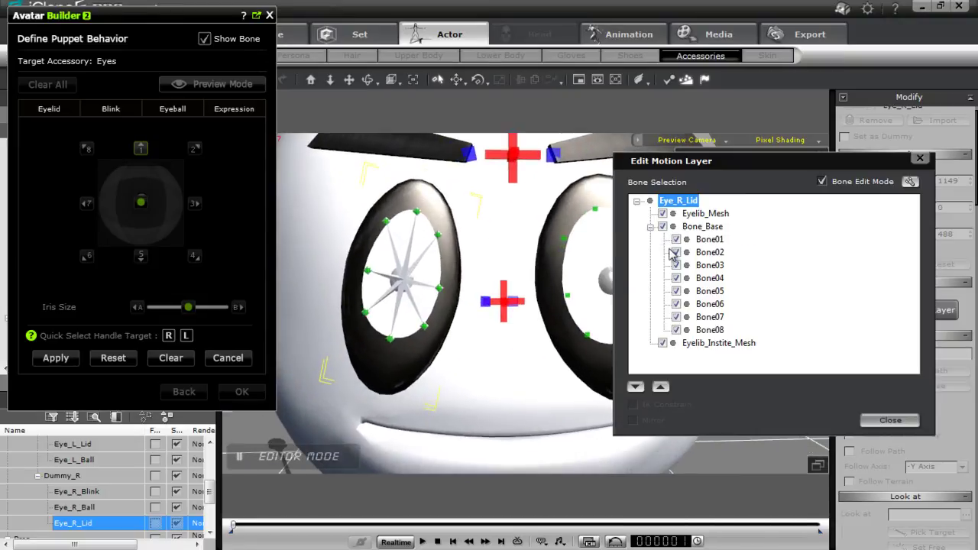
- Find Bone07 of Eye_R_Lid and move it up to raise the right eyelid's lower edge
{"action": "left_click", "coordinate": [709, 241]}
{"action": "left_click", "coordinate": [710, 253]}
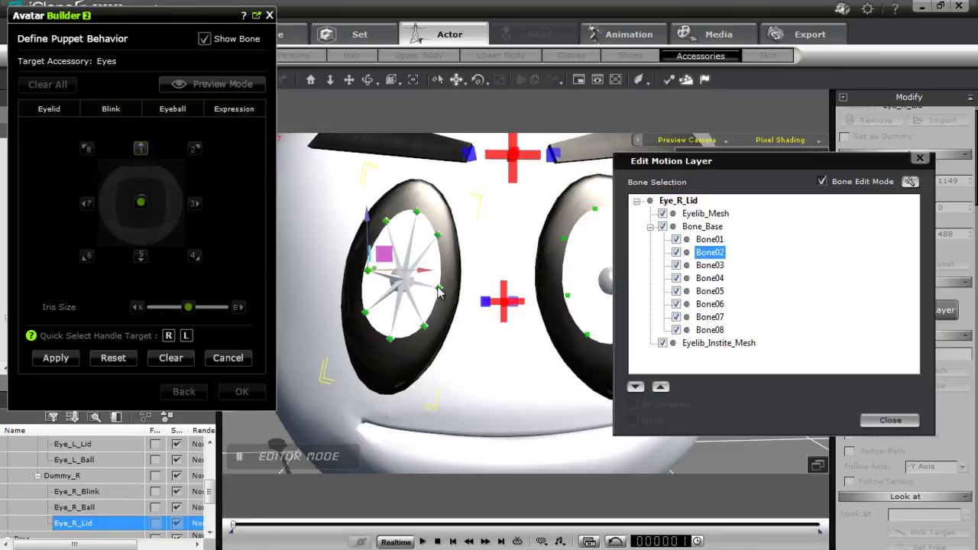
{"action": "left_click", "coordinate": [714, 265]}
{"action": "left_click", "coordinate": [715, 291]}
{"action": "left_click", "coordinate": [717, 305]}
{"action": "left_click", "coordinate": [715, 317]}
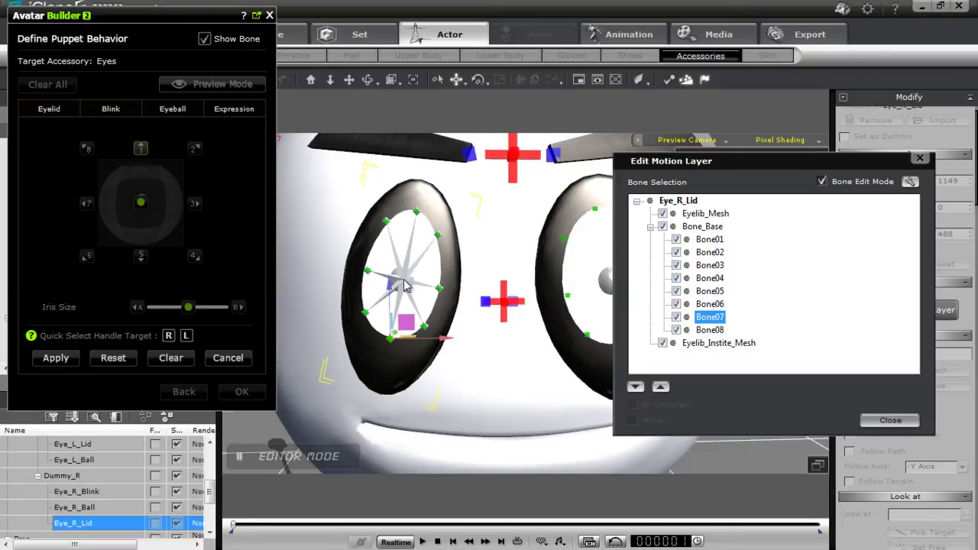
{"action": "left_click_drag", "start_coordinate": [391, 285], "coordinate": [409, 226]}
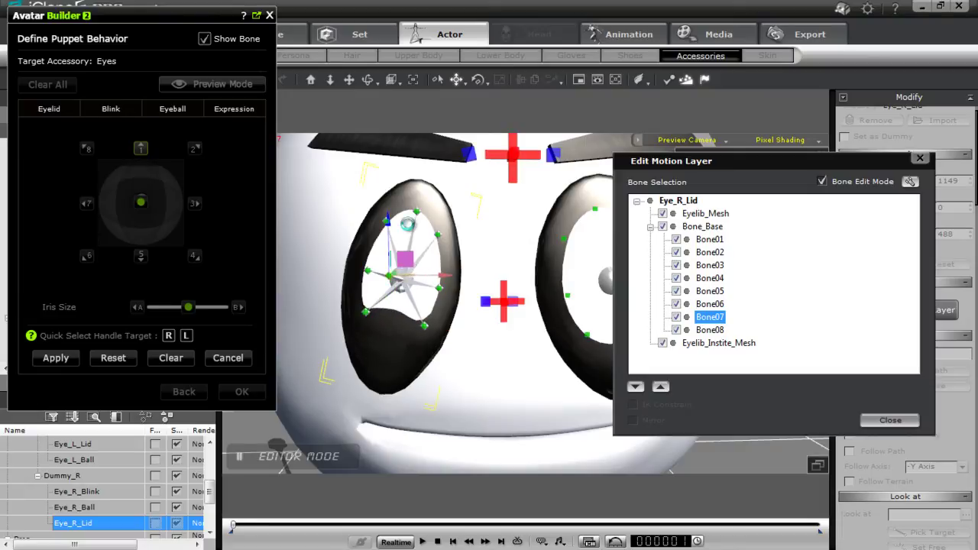
- Raise Bone07(0) of Eye_L_Lid to match the right eyelid, and apply the shape as Eyelid pose 1
{"action": "middle_click_drag", "start_coordinate": [515, 341], "coordinate": [441, 331]}
{"action": "left_click", "coordinate": [184, 336]}
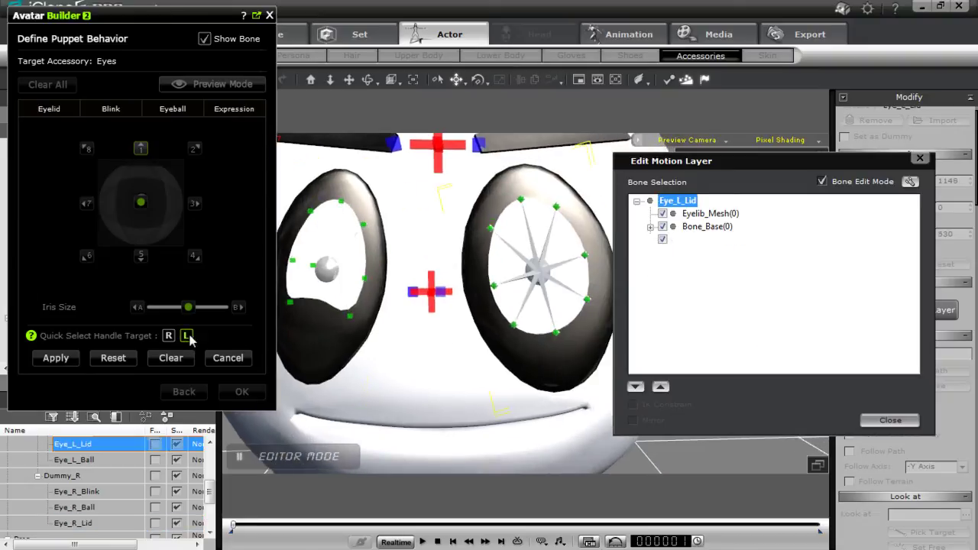
{"action": "left_click", "coordinate": [556, 334]}
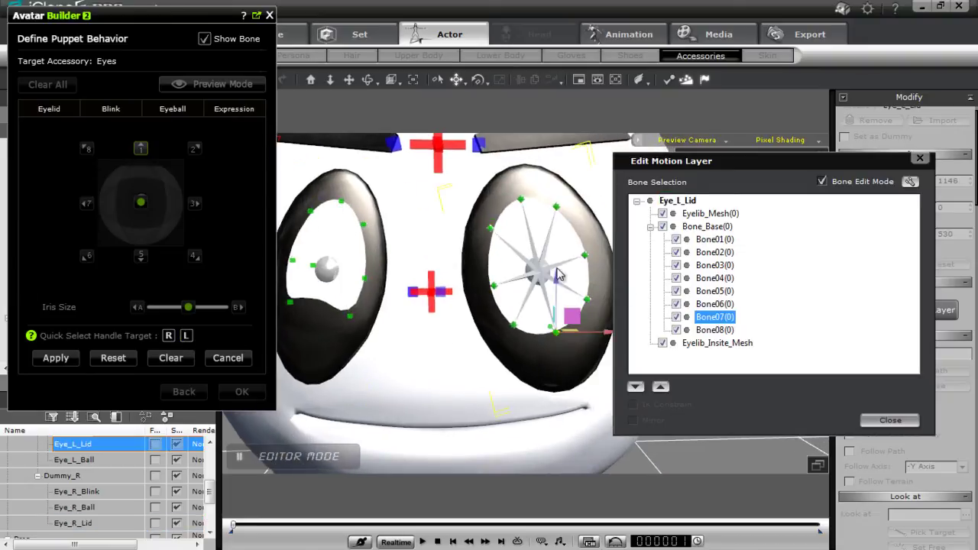
{"action": "left_click_drag", "start_coordinate": [553, 277], "coordinate": [555, 197]}
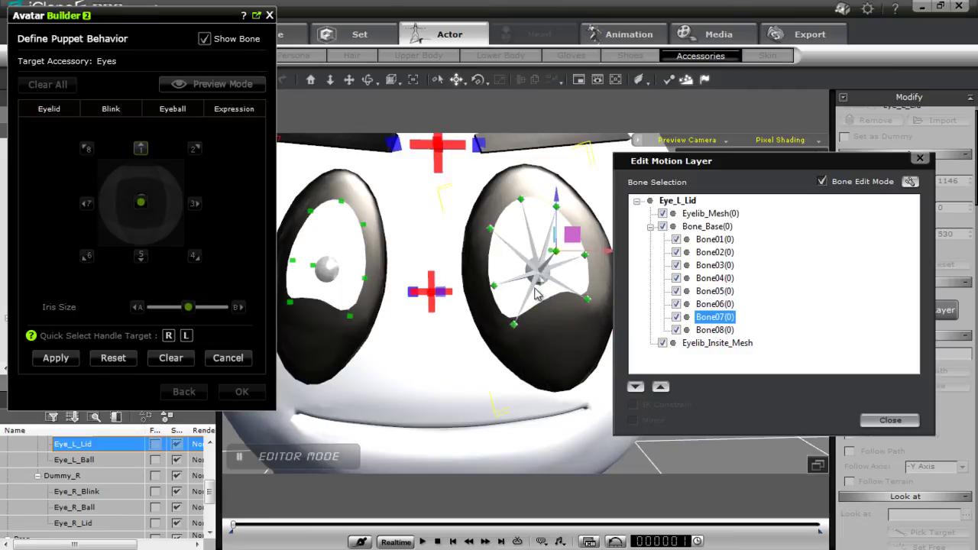
{"action": "scroll", "coordinate": [437, 332], "scroll_direction": "down", "scroll_amount": 1}
{"action": "right_click_drag", "start_coordinate": [438, 331], "coordinate": [433, 334]}
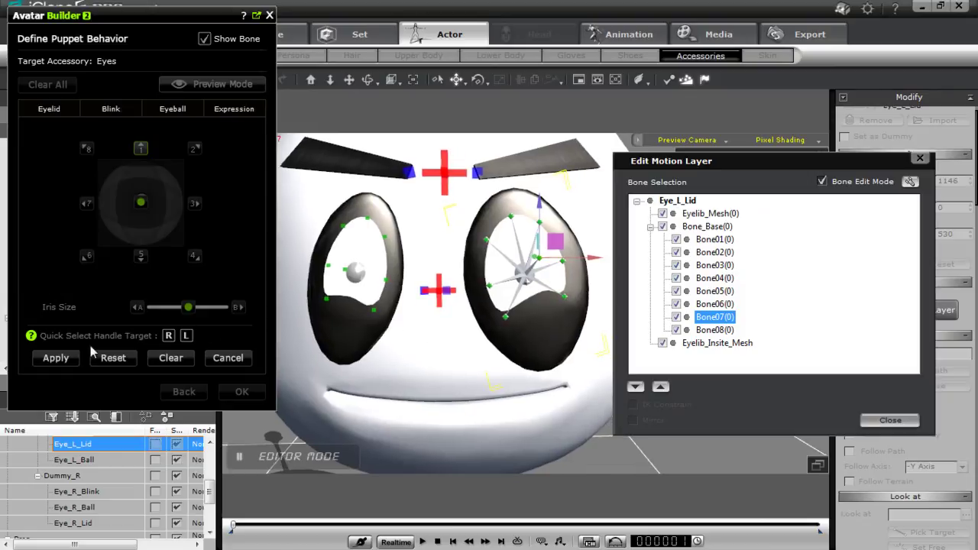
{"action": "left_click", "coordinate": [56, 358]}
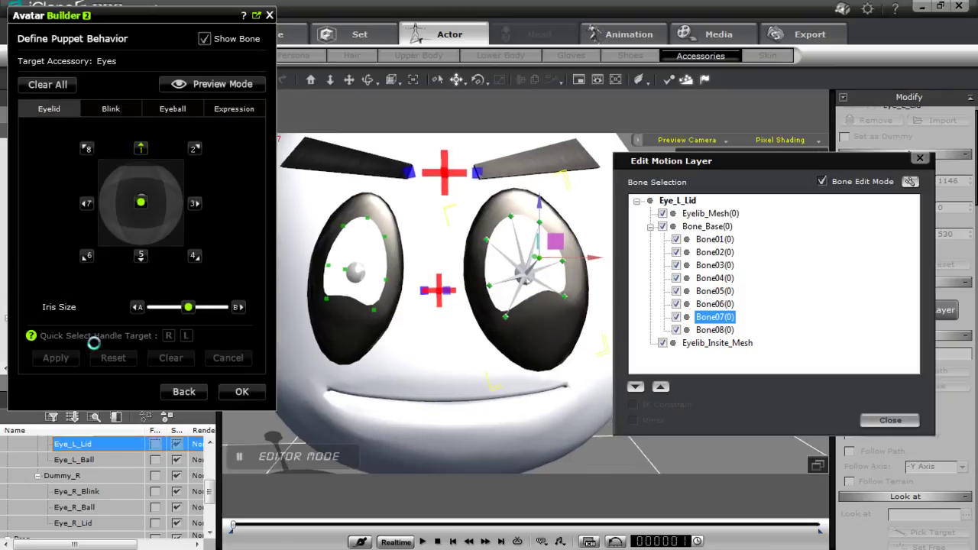
- Start Eyelid pose 5 from the reset shape, lowering Bone03(0) and Bone01(0) and raising Bone07(0) on the left eyelid
{"action": "left_click", "coordinate": [141, 256]}
{"action": "left_click", "coordinate": [113, 357]}
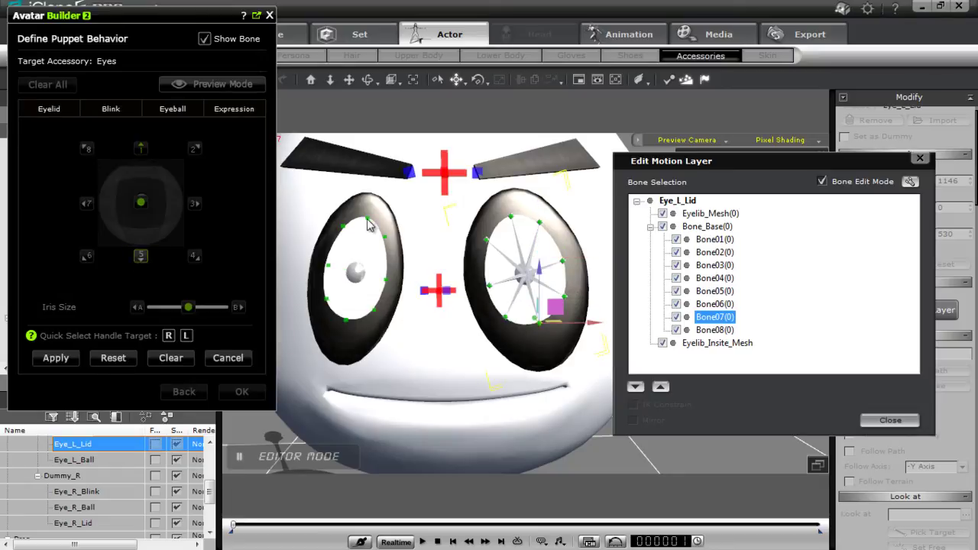
{"action": "left_click", "coordinate": [512, 218]}
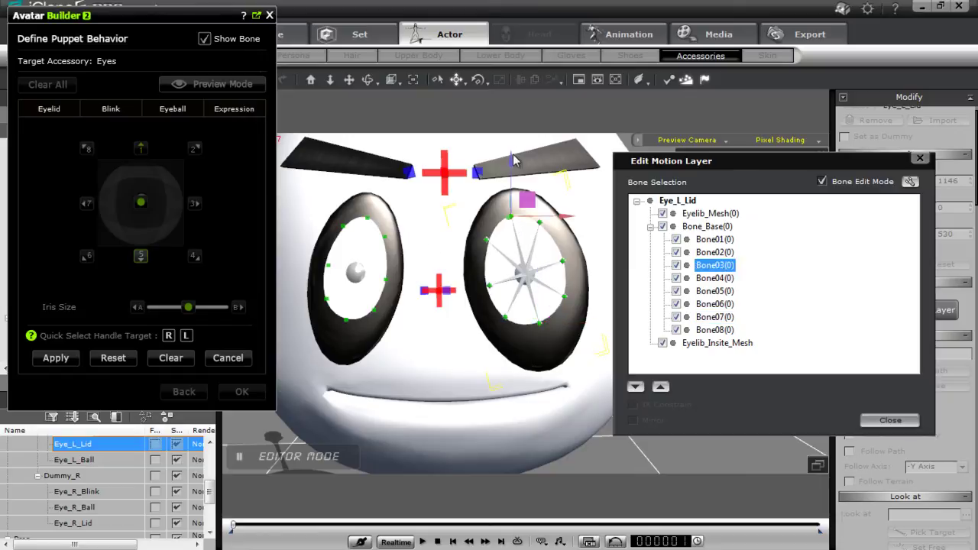
{"action": "left_click_drag", "start_coordinate": [510, 217], "coordinate": [511, 258]}
{"action": "left_click", "coordinate": [487, 241]}
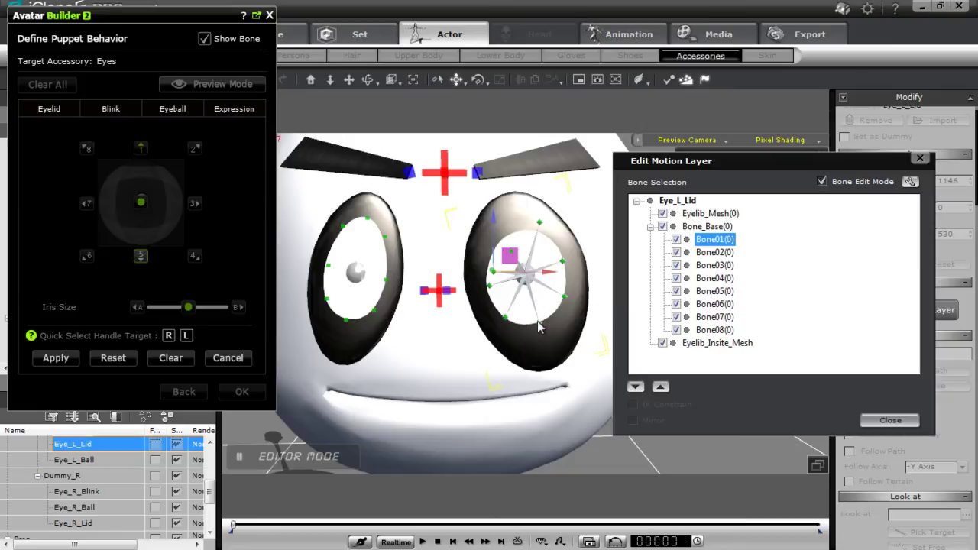
{"action": "left_click_drag", "start_coordinate": [541, 329], "coordinate": [558, 259]}
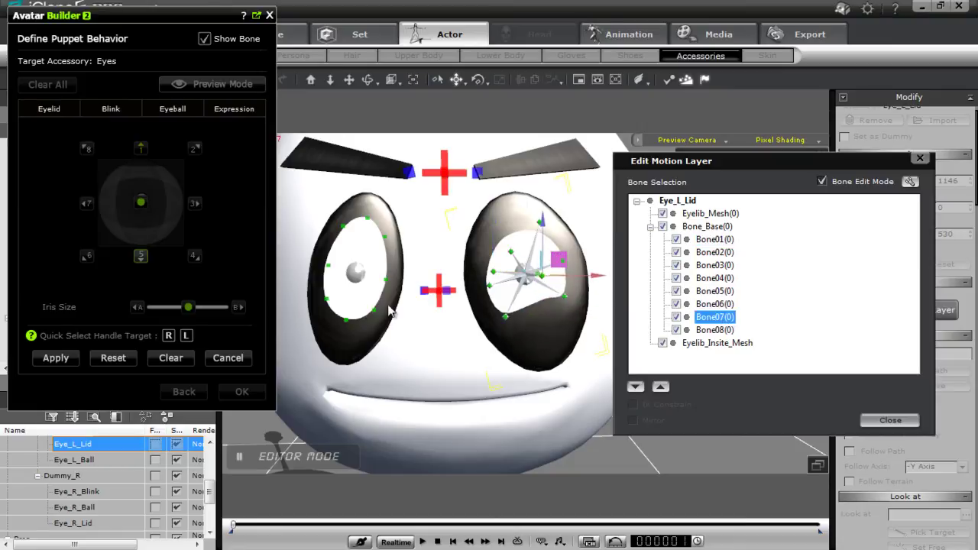
- Lower Bone03 and raise Bone07 and Bone06 on the right eyelid, and apply the shape as Eyelid pose 5
{"action": "left_click", "coordinate": [169, 337]}
{"action": "left_click", "coordinate": [369, 221]}
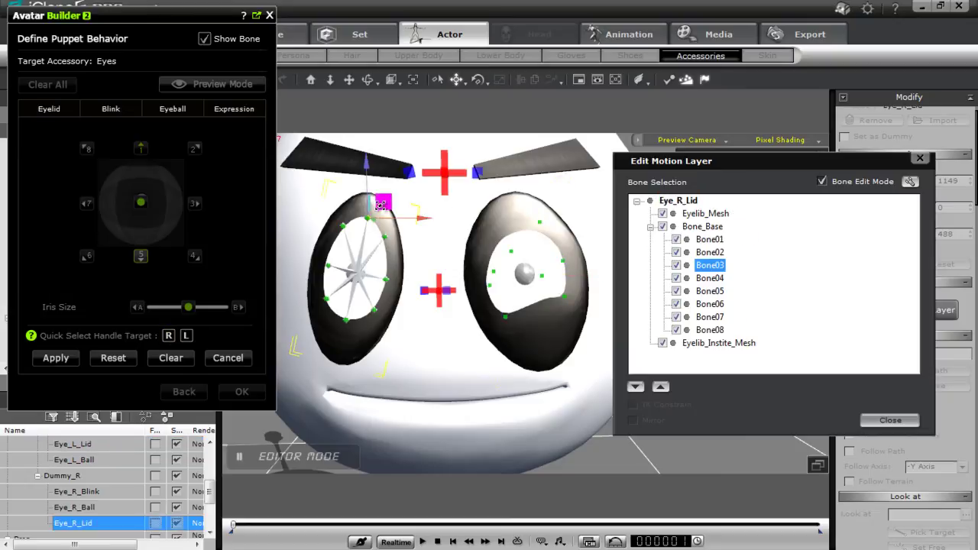
{"action": "left_click_drag", "start_coordinate": [386, 239], "coordinate": [370, 264]}
{"action": "left_click", "coordinate": [346, 321]}
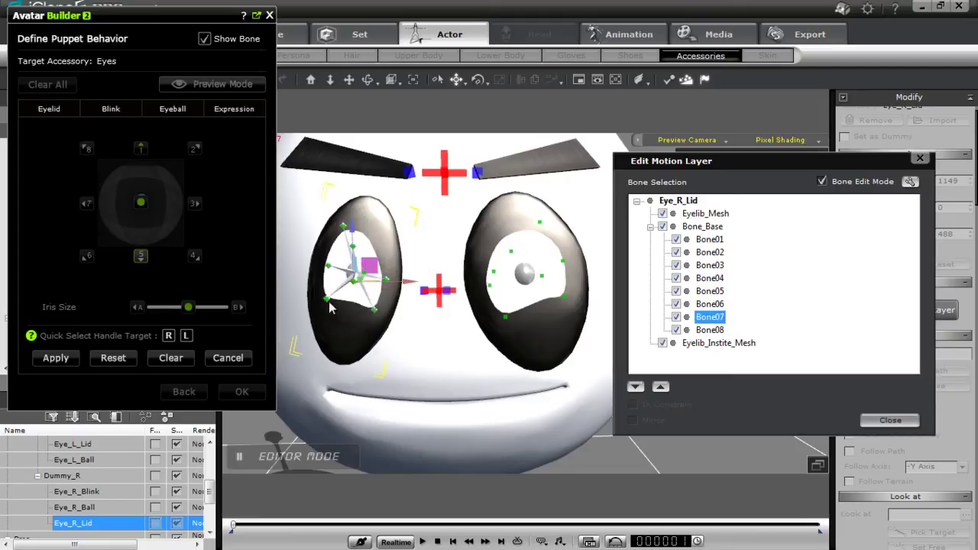
{"action": "left_click", "coordinate": [327, 299]}
{"action": "left_click_drag", "start_coordinate": [343, 285], "coordinate": [350, 270]}
{"action": "left_click", "coordinate": [77, 359]}
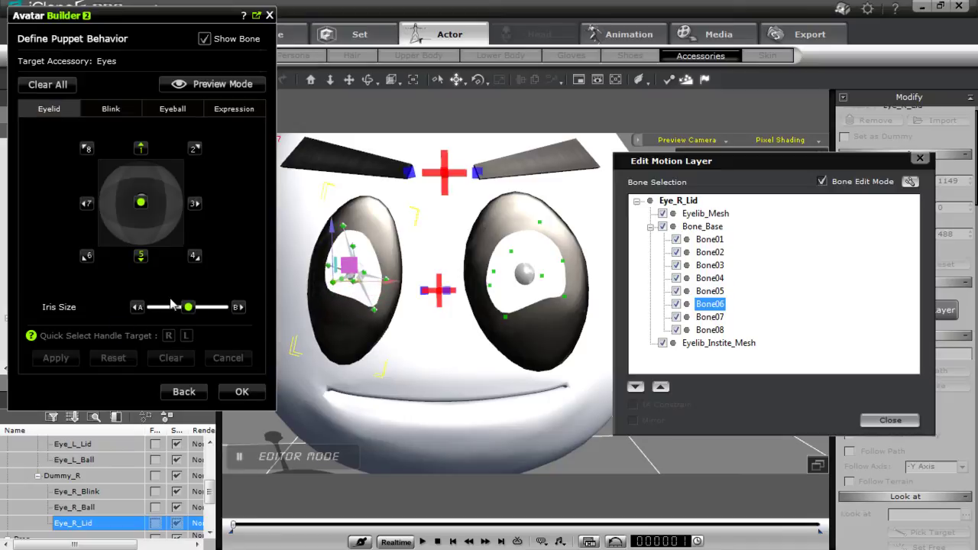
- Preview the eyelid movement with the eye puppet control, and return to pose editing
{"action": "left_click", "coordinate": [213, 85]}
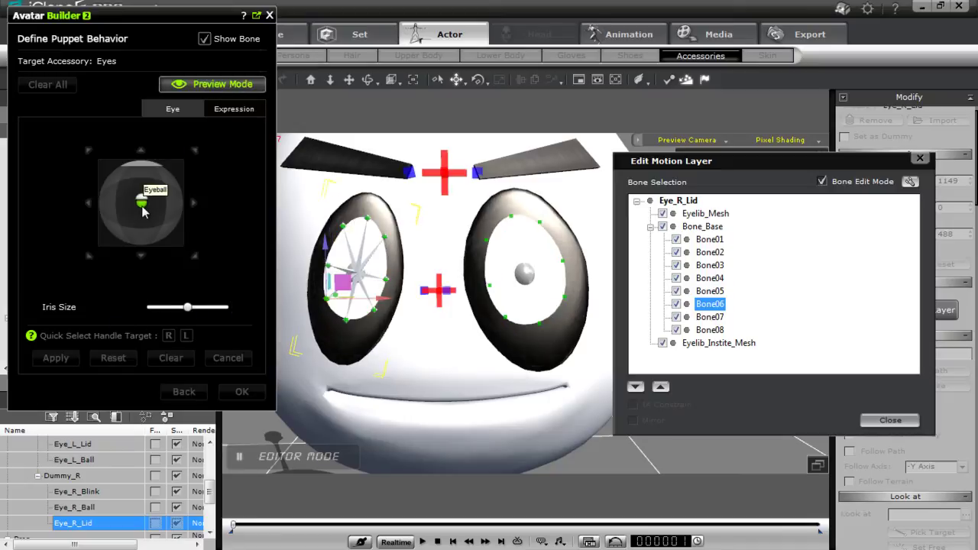
{"action": "left_click_drag", "start_coordinate": [141, 198], "coordinate": [205, 109]}
{"action": "left_click", "coordinate": [222, 88]}
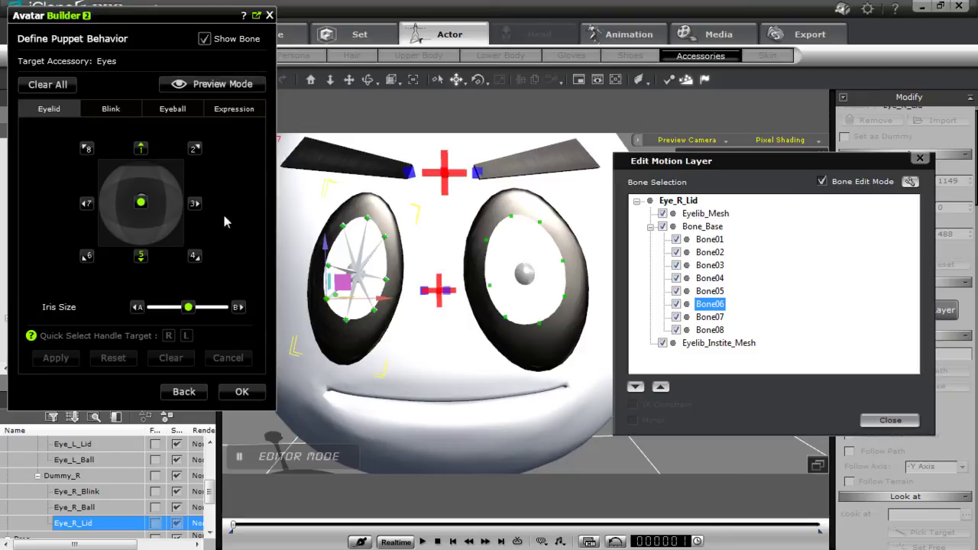
- Switch to the Blink behavior, close bone editing, and start pose 5 with the right blink handle as target
{"action": "left_click", "coordinate": [114, 111]}
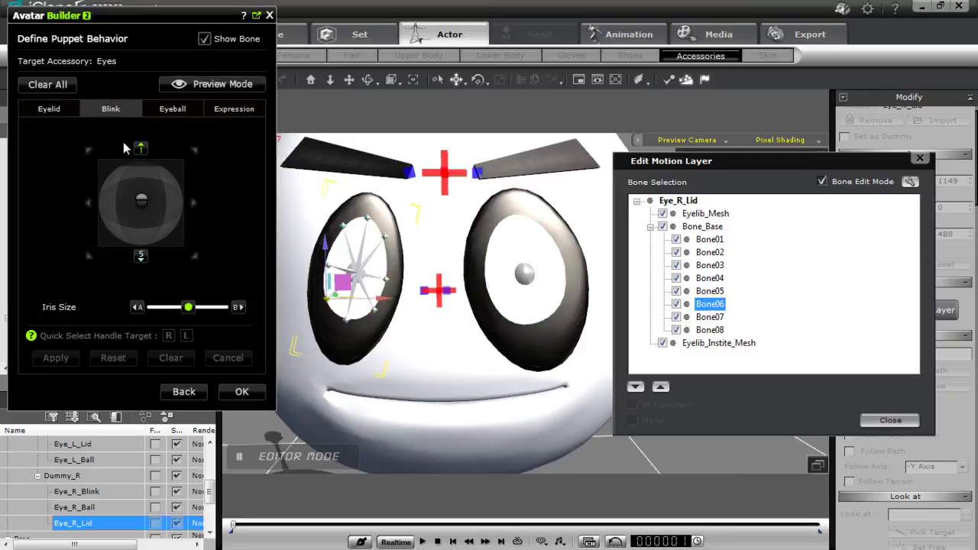
{"action": "left_click", "coordinate": [888, 421]}
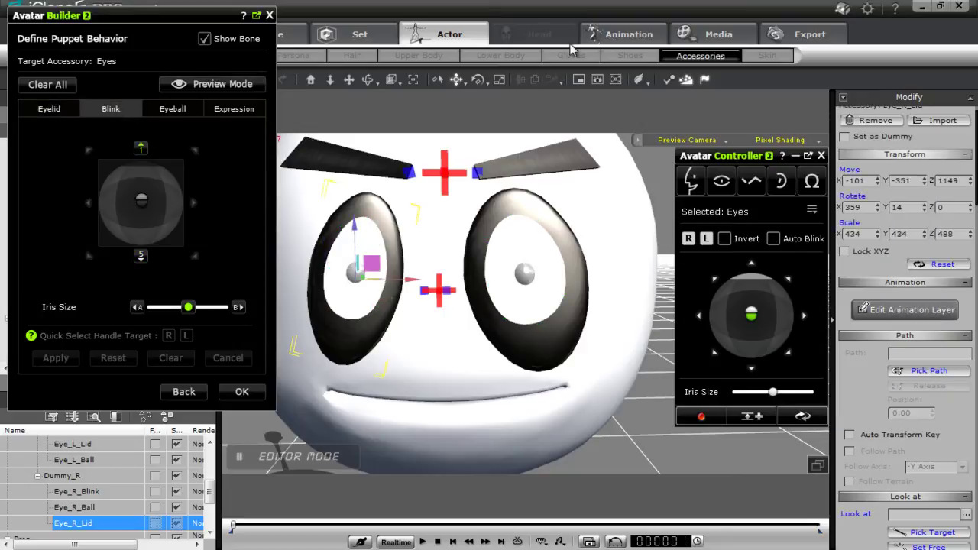
{"action": "left_click", "coordinate": [142, 261]}
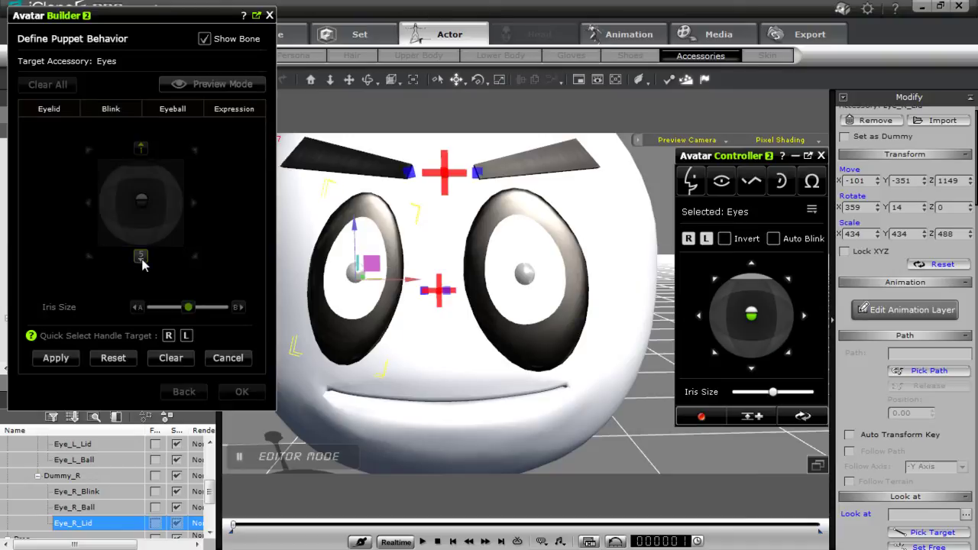
{"action": "left_click", "coordinate": [168, 336]}
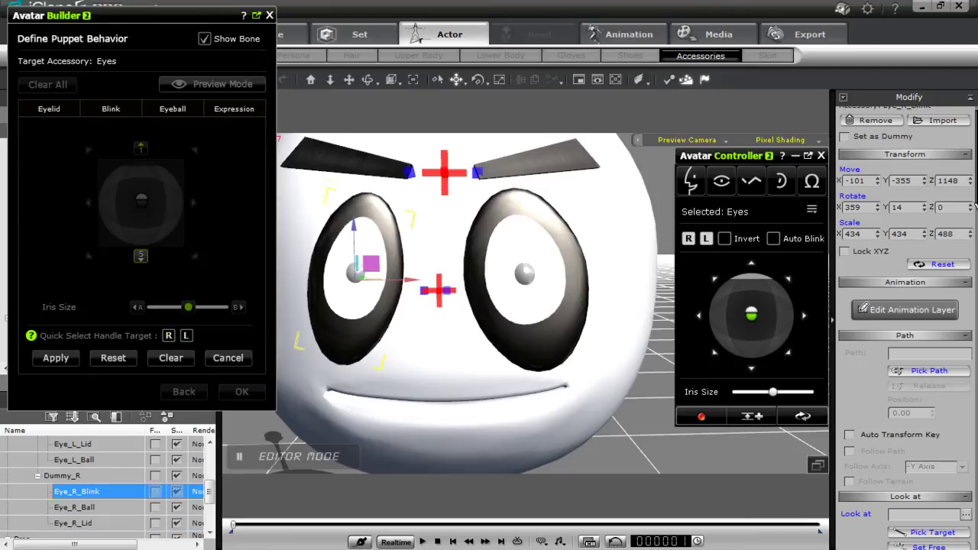
- Set the V tiling of the opacity texture on Eye_R_Blink's Standard_7 material to 1.5
{"action": "right_click", "coordinate": [843, 304]}
{"action": "left_click", "coordinate": [892, 294]}
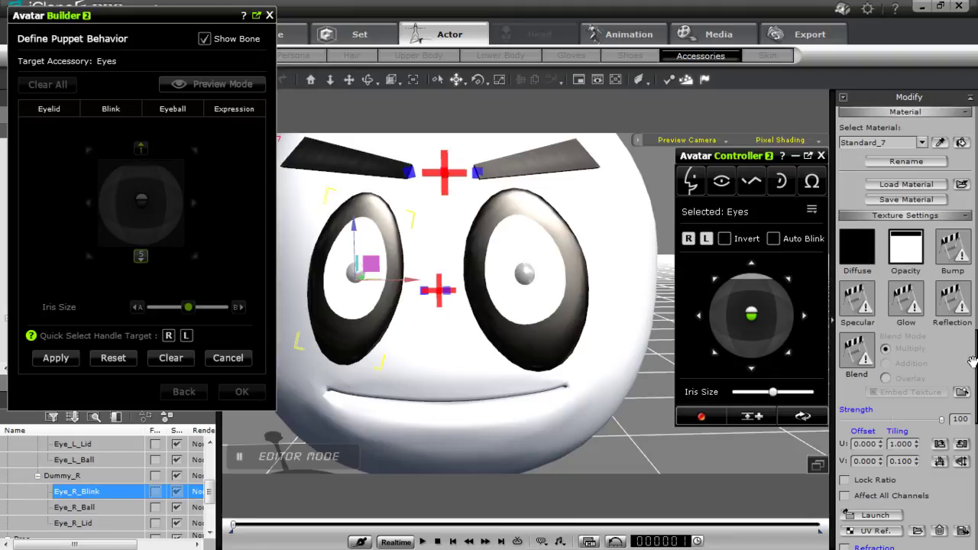
{"action": "mouse_move", "coordinate": [975, 368]}
{"action": "left_mouse_down"}
{"action": "mouse_move", "coordinate": [974, 397]}
{"action": "mouse_move", "coordinate": [974, 372]}
{"action": "left_mouse_up"}
{"action": "double_click", "coordinate": [903, 441]}
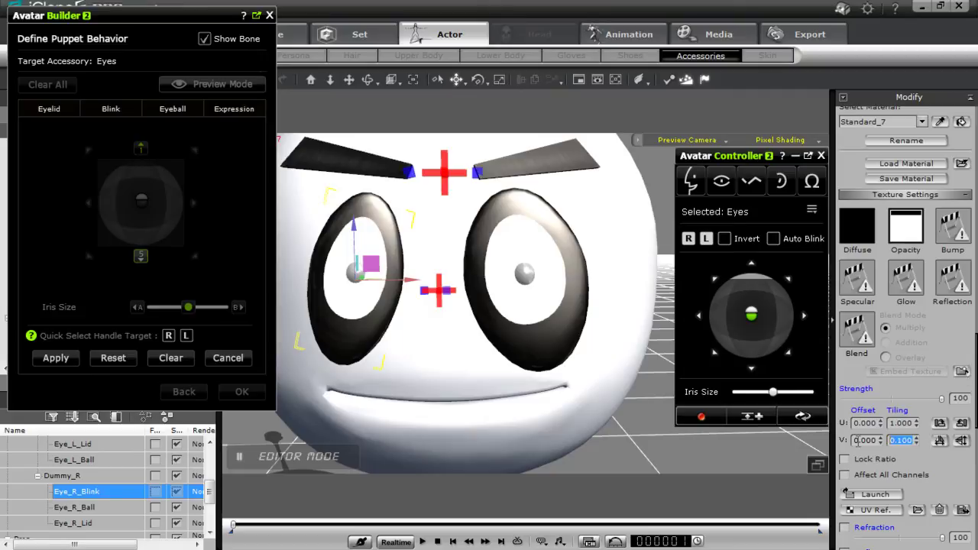
{"action": "left_click", "coordinate": [910, 227]}
{"action": "double_click", "coordinate": [908, 441]}
{"action": "type", "text": "1.5"}
{"action": "key", "text": "Return"}
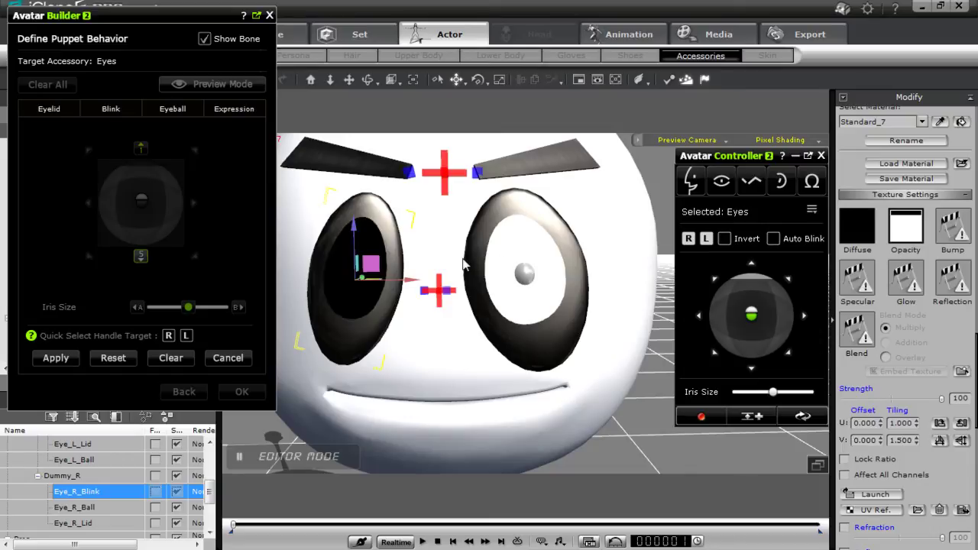
- Set the opacity texture's V tiling on Eye_L_Blink to 1.5, and apply the closed eyes as Blink pose 5
{"action": "left_click", "coordinate": [185, 335]}
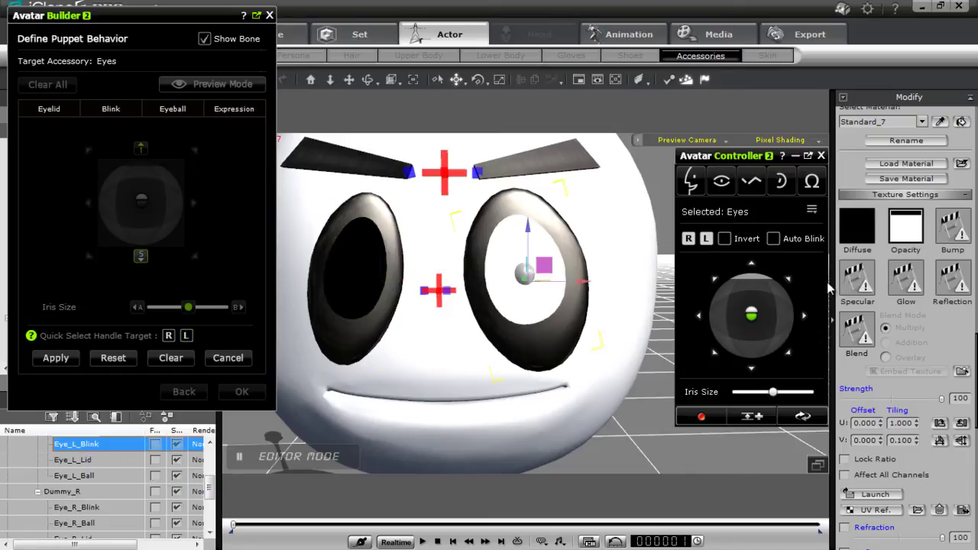
{"action": "left_click", "coordinate": [903, 441]}
{"action": "type", "text": "1.5"}
{"action": "key", "text": "Return"}
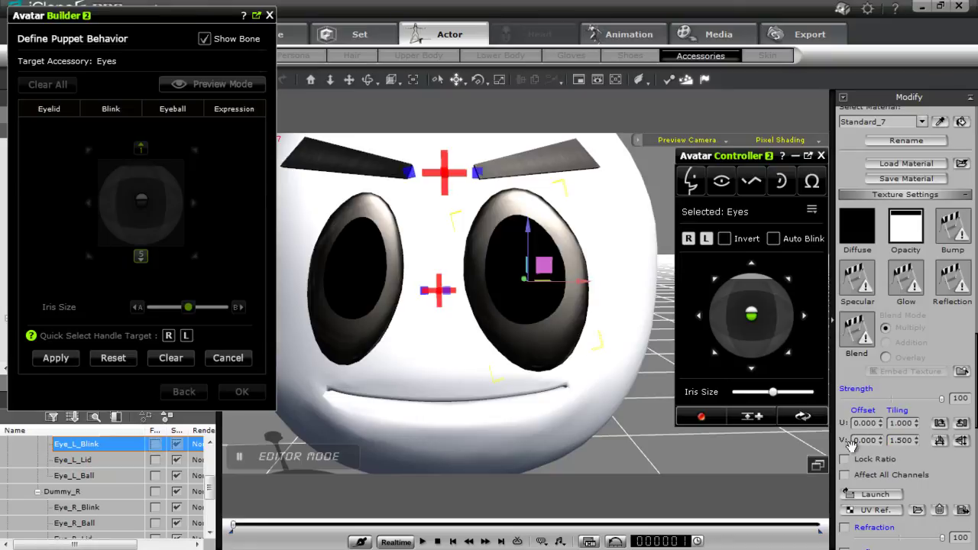
{"action": "left_click", "coordinate": [65, 360]}
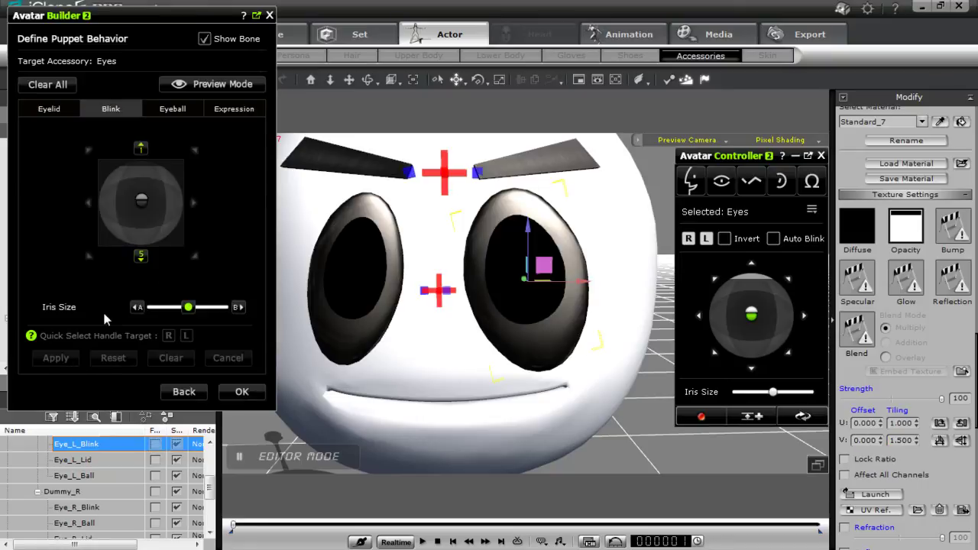
- Preview the blink motion with the eye puppet control, and return to pose editing
{"action": "left_click", "coordinate": [214, 84]}
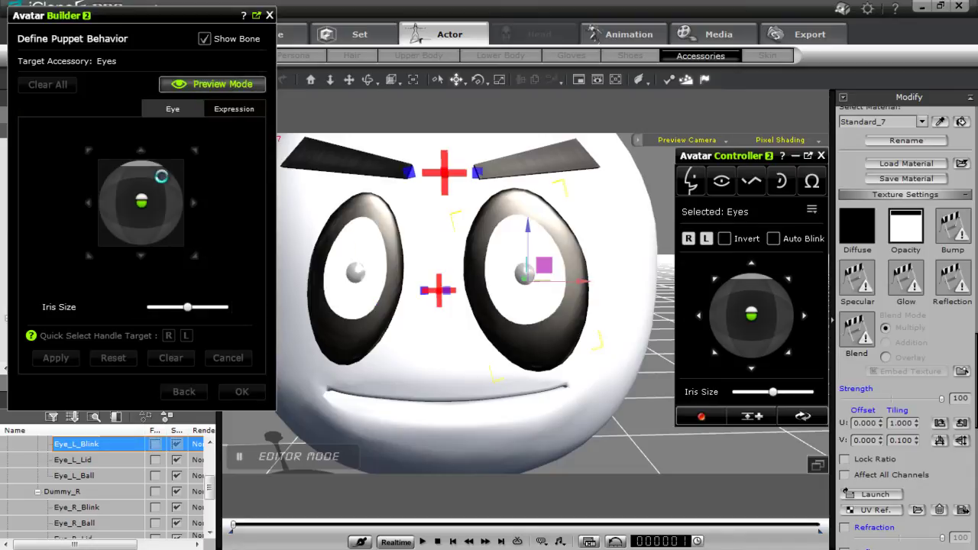
{"action": "left_click_drag", "start_coordinate": [139, 191], "coordinate": [164, 140]}
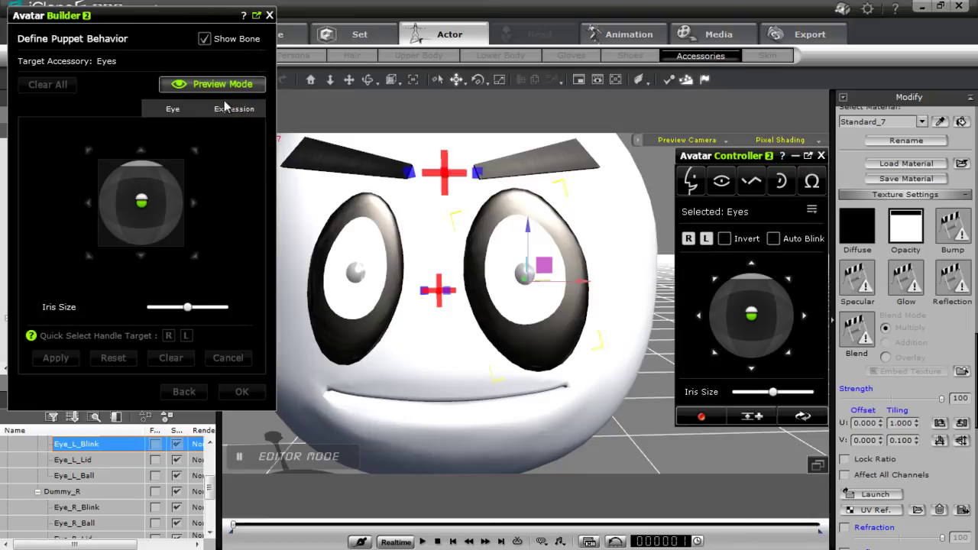
{"action": "left_click", "coordinate": [238, 84]}
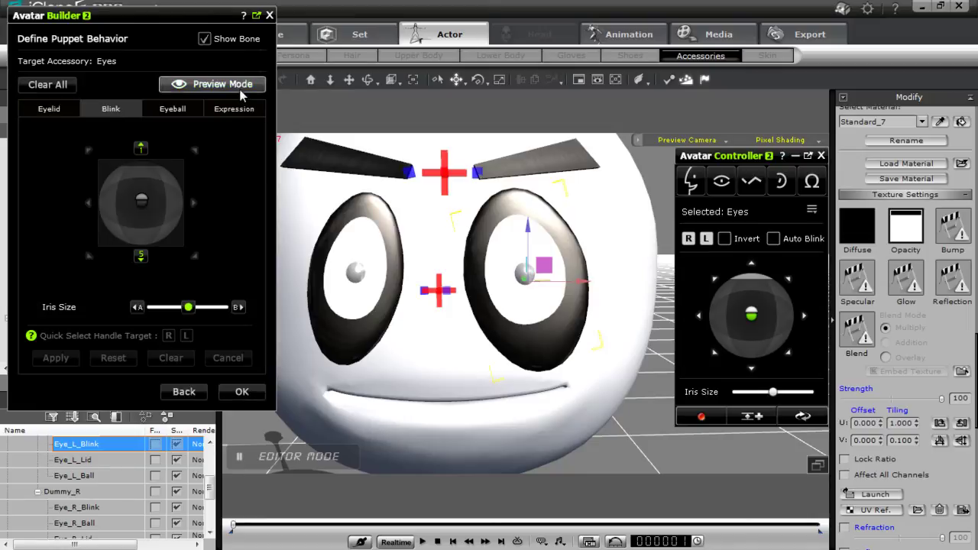
- Switch to the Eyeball behavior and apply pose 1 with the right and left eyeballs moved up in the eye whites
{"action": "left_click", "coordinate": [175, 112]}
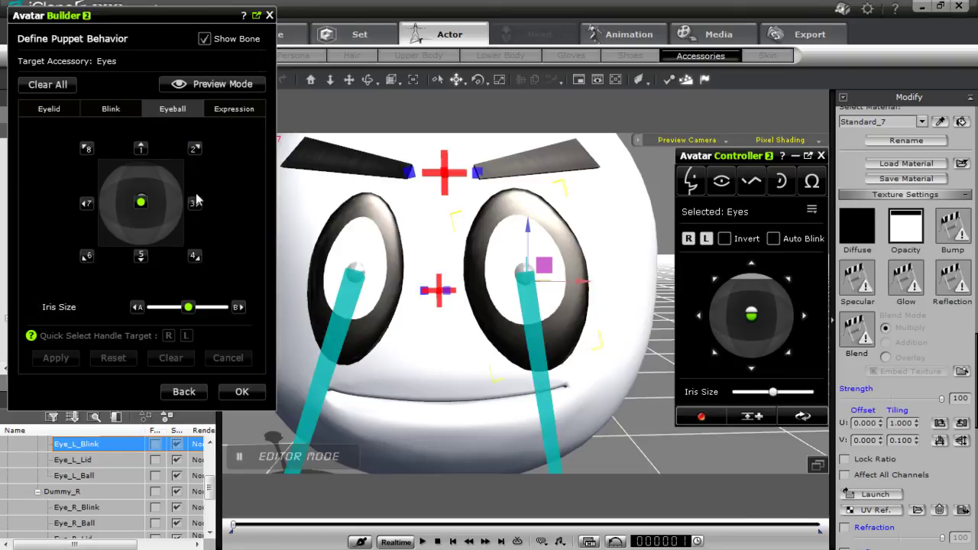
{"action": "left_click", "coordinate": [141, 148]}
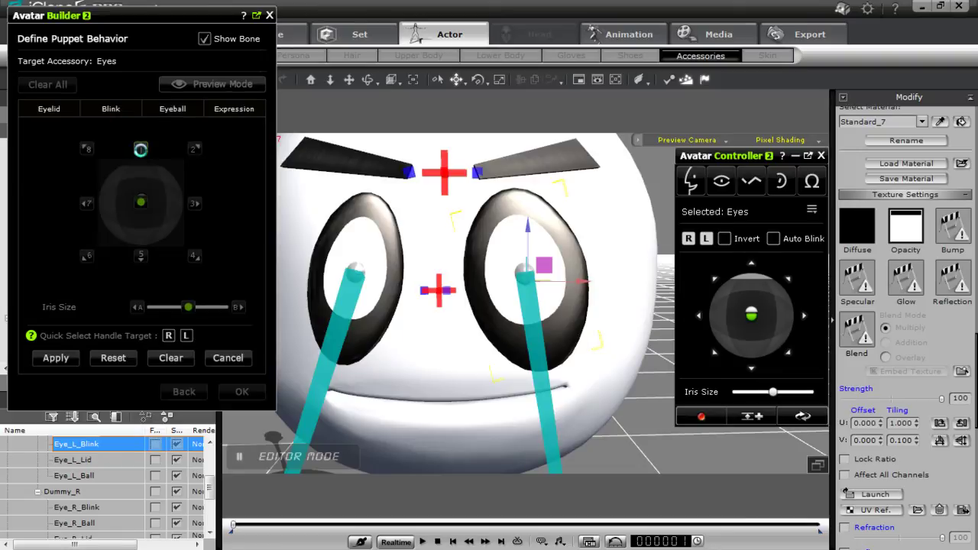
{"action": "left_click", "coordinate": [168, 335]}
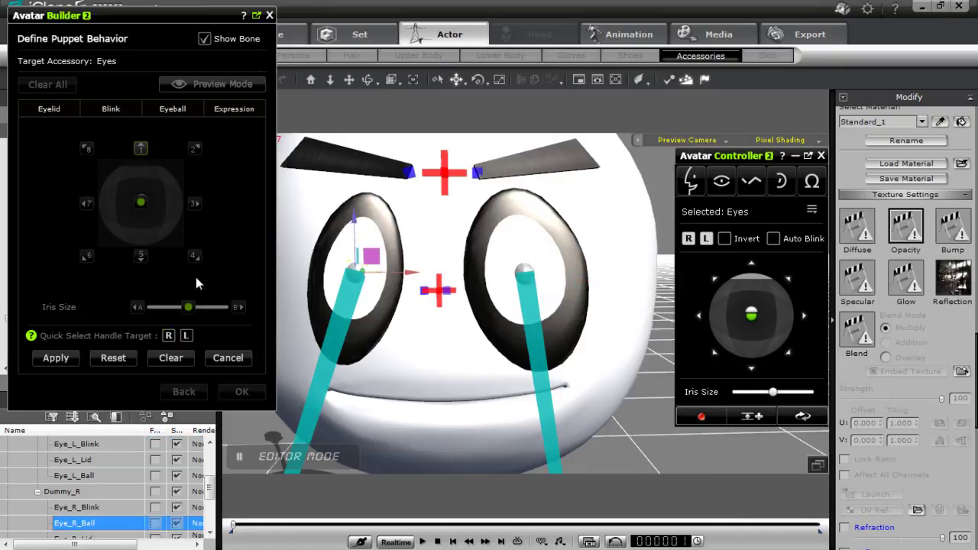
{"action": "left_click", "coordinate": [355, 220]}
{"action": "left_click", "coordinate": [168, 335]}
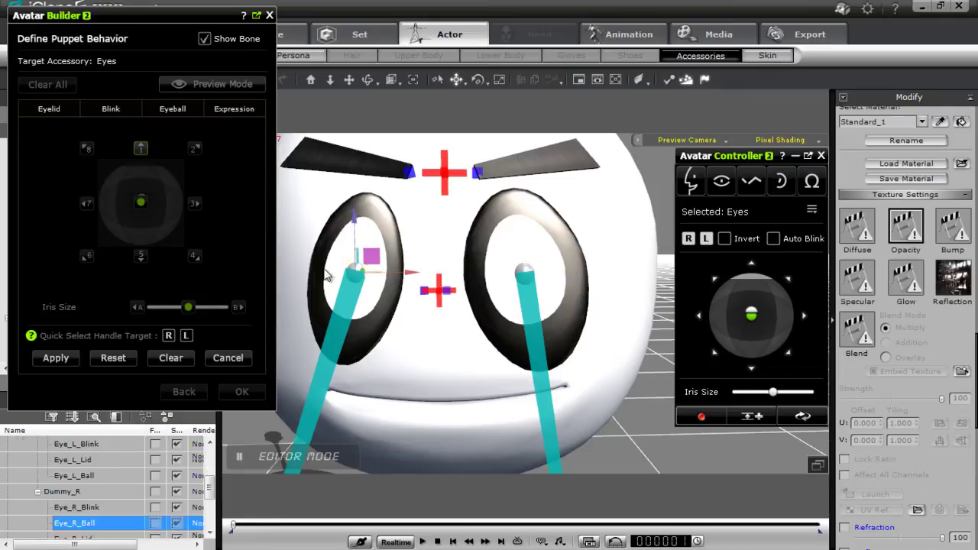
{"action": "left_click_drag", "start_coordinate": [366, 230], "coordinate": [365, 183]}
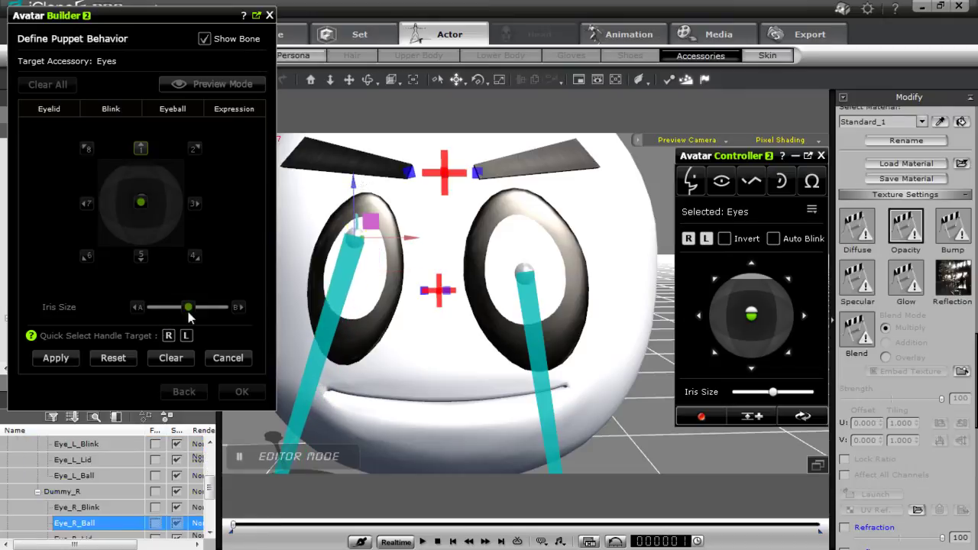
{"action": "left_click", "coordinate": [186, 336]}
{"action": "left_click_drag", "start_coordinate": [524, 223], "coordinate": [527, 182]}
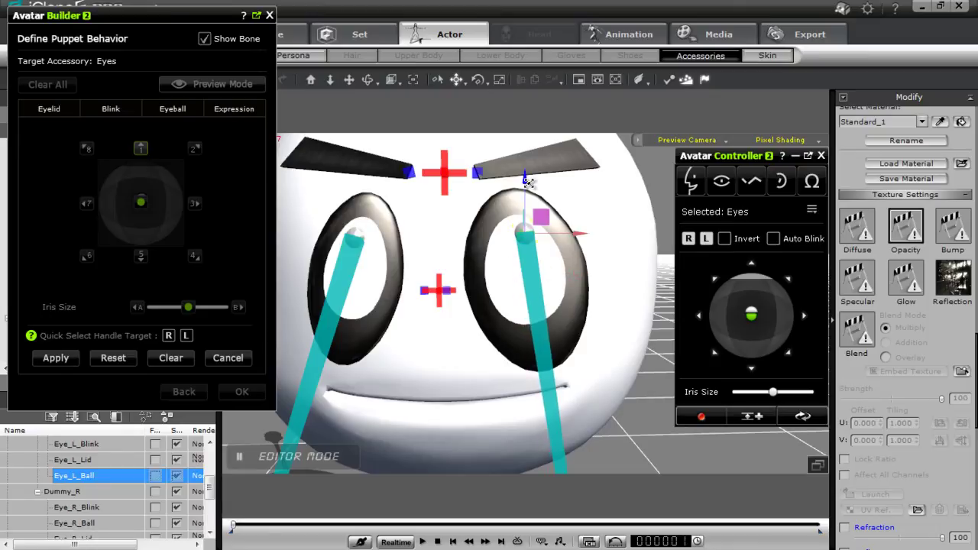
{"action": "left_click", "coordinate": [56, 358]}
- Apply Eyeball pose 5 with both reset eyeballs moved down in the eye whites, and preview the eyeball motion
{"action": "left_click", "coordinate": [144, 258]}
{"action": "left_click", "coordinate": [113, 357]}
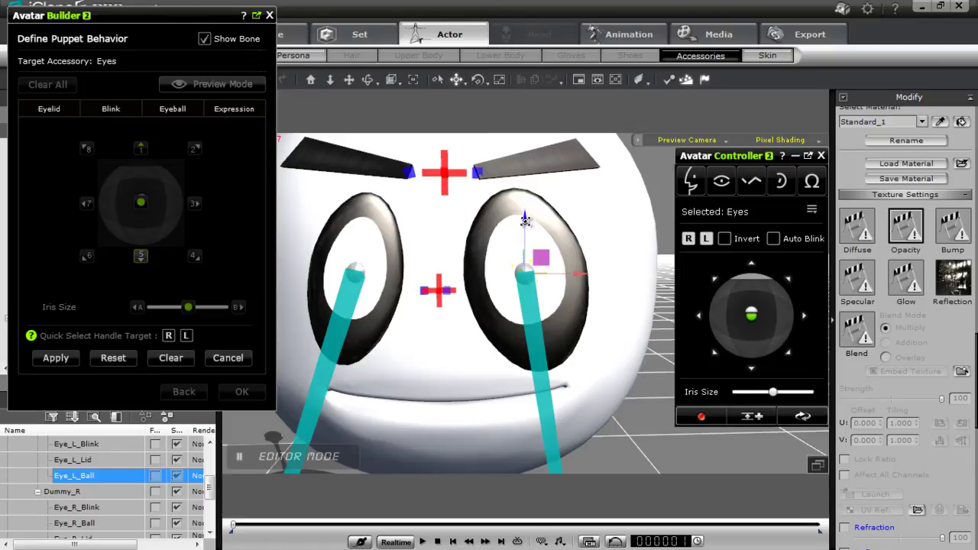
{"action": "left_click_drag", "start_coordinate": [524, 218], "coordinate": [524, 257]}
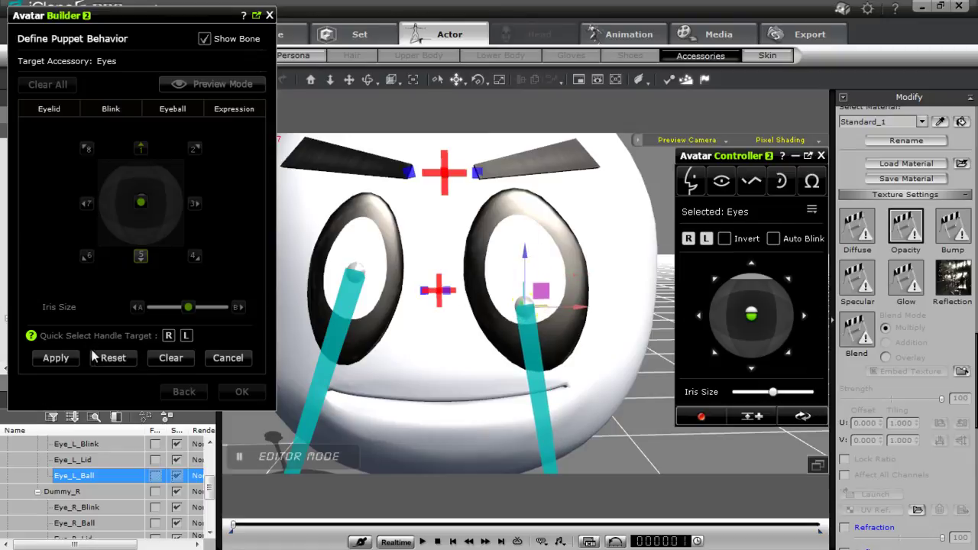
{"action": "left_click", "coordinate": [168, 335]}
{"action": "left_click_drag", "start_coordinate": [354, 217], "coordinate": [352, 246]}
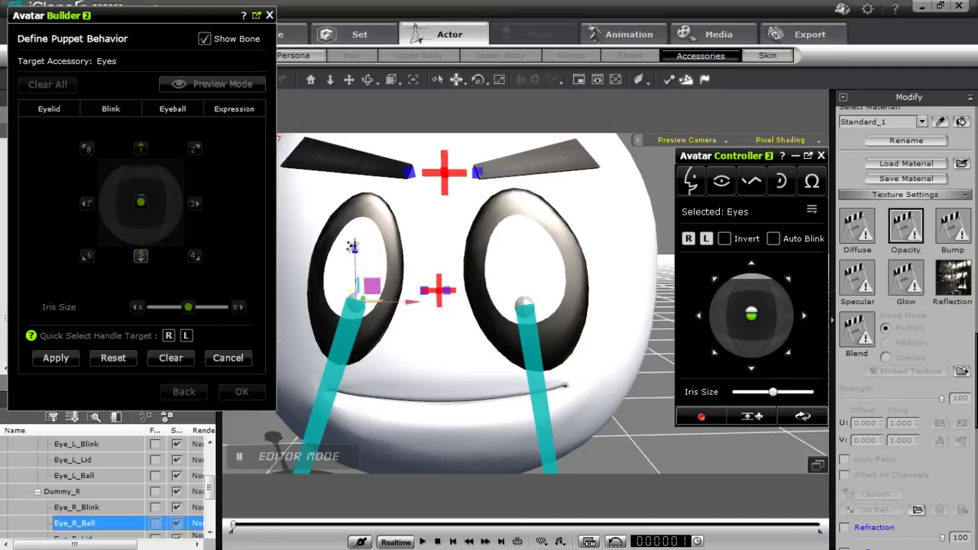
{"action": "left_click", "coordinate": [56, 357]}
{"action": "left_click", "coordinate": [221, 85]}
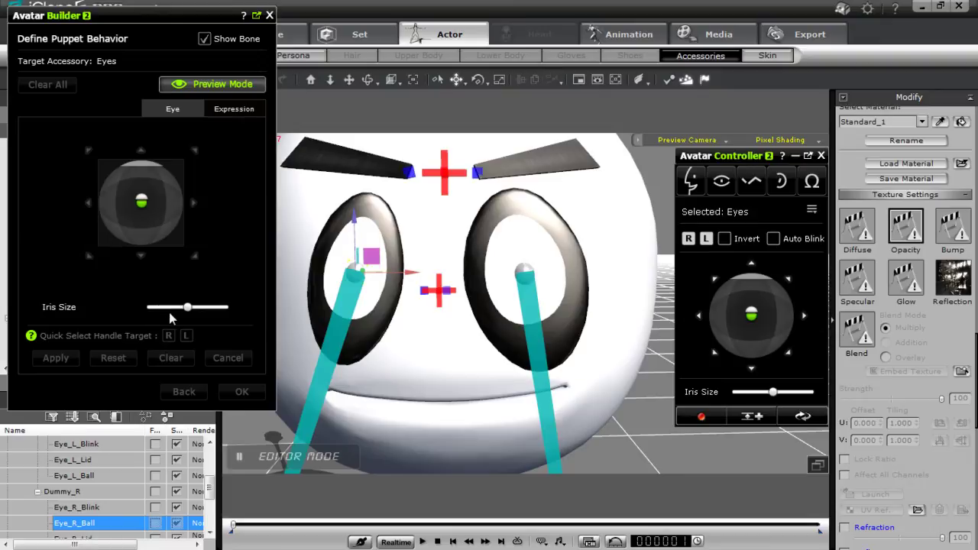
{"action": "left_click", "coordinate": [210, 86]}
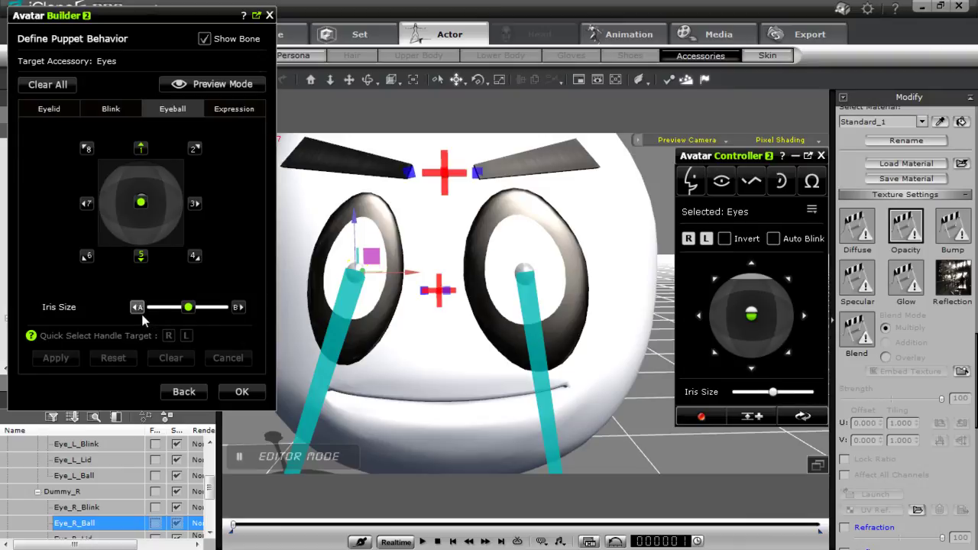
- Start the Iris Size A pose and set the diffuse color of Eye_R_Ball's material to dark red
{"action": "left_click", "coordinate": [186, 313]}
{"action": "left_click", "coordinate": [52, 359]}
{"action": "left_click", "coordinate": [138, 308]}
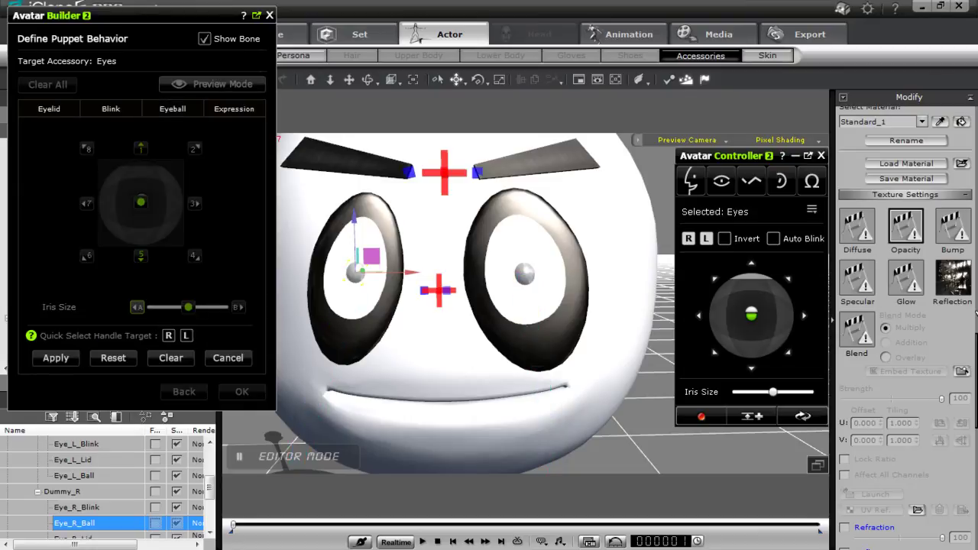
{"action": "scroll", "coordinate": [974, 358], "scroll_direction": "down", "scroll_amount": 2}
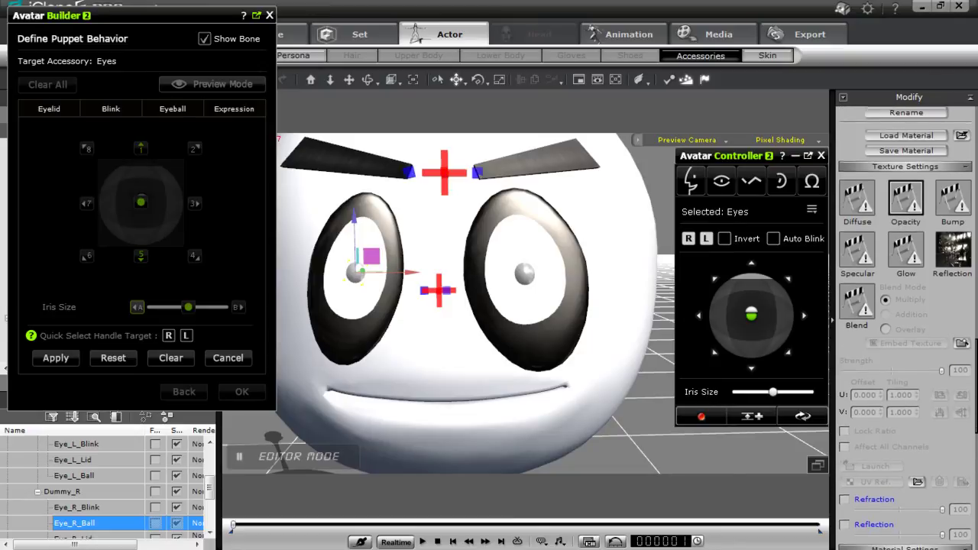
{"action": "scroll", "coordinate": [974, 399], "scroll_direction": "up", "scroll_amount": 4}
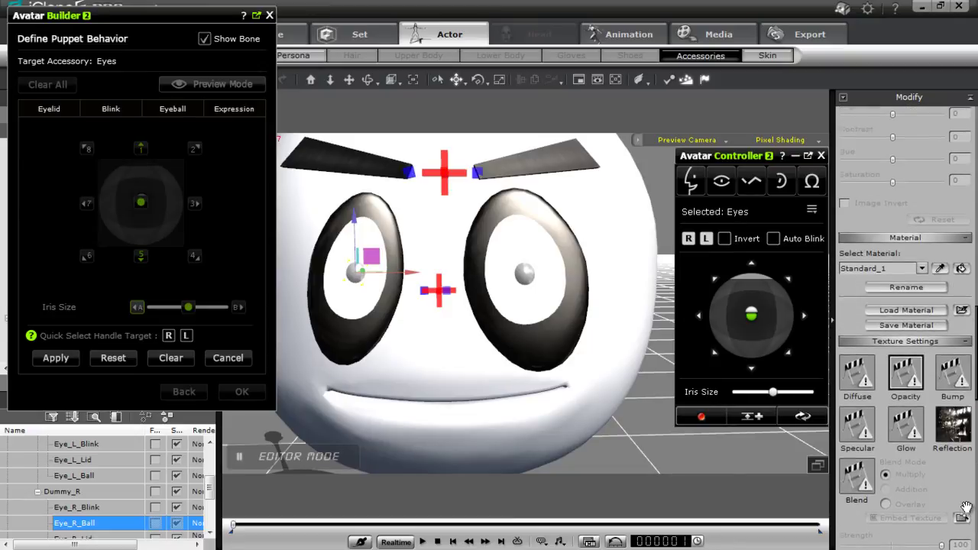
{"action": "scroll", "coordinate": [974, 399], "scroll_direction": "down", "scroll_amount": 2}
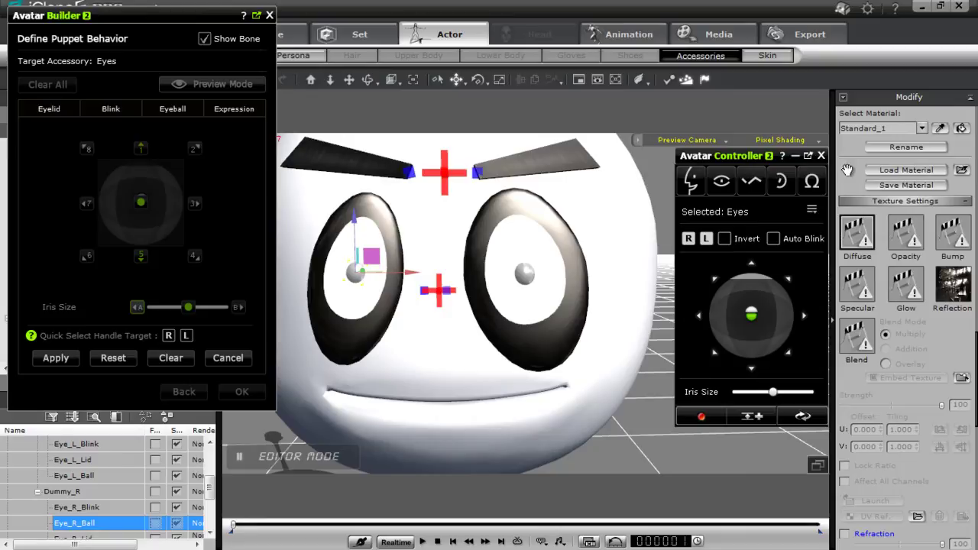
{"action": "scroll", "coordinate": [854, 160], "scroll_direction": "up", "scroll_amount": 8}
{"action": "scroll", "coordinate": [902, 305], "scroll_direction": "down", "scroll_amount": 12}
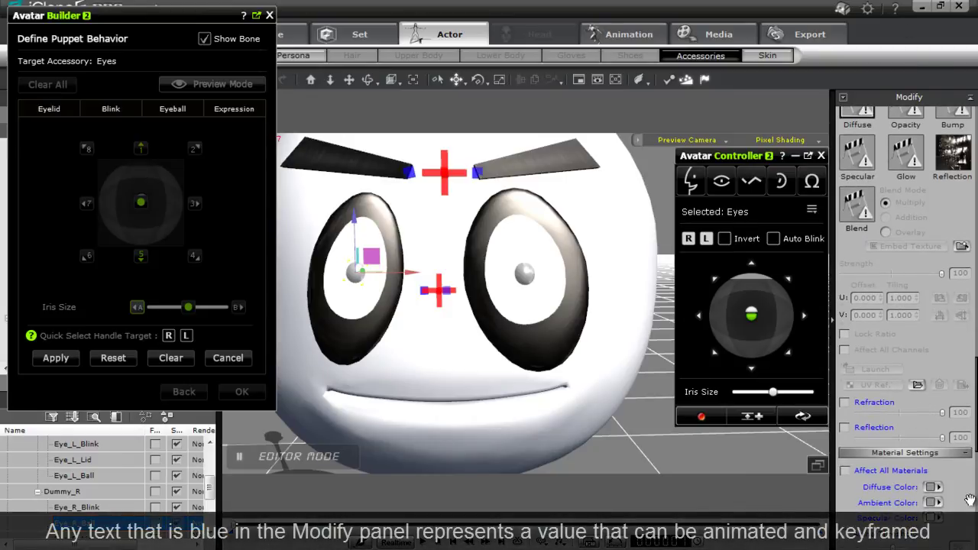
{"action": "scroll", "coordinate": [966, 473], "scroll_direction": "down", "scroll_amount": 1}
{"action": "scroll", "coordinate": [955, 413], "scroll_direction": "down", "scroll_amount": 5}
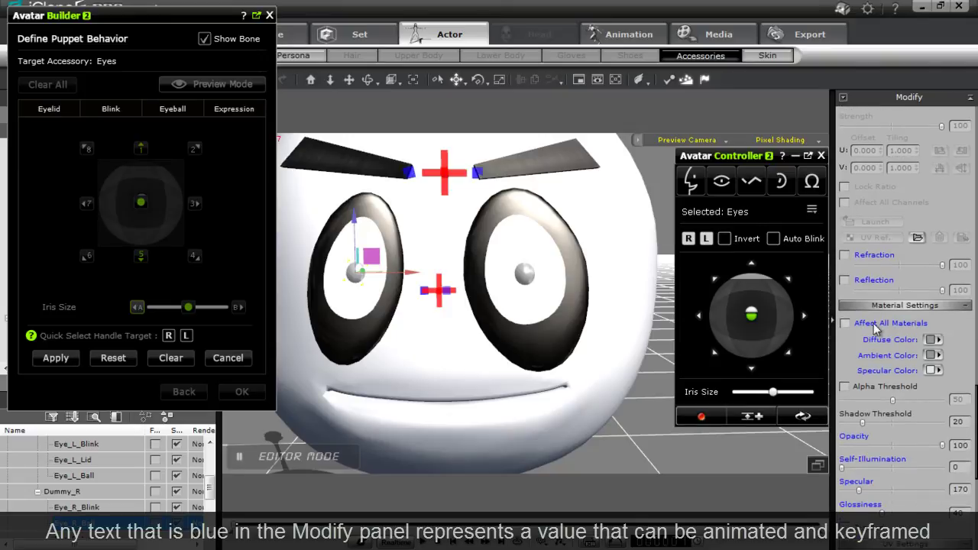
{"action": "left_click", "coordinate": [933, 340]}
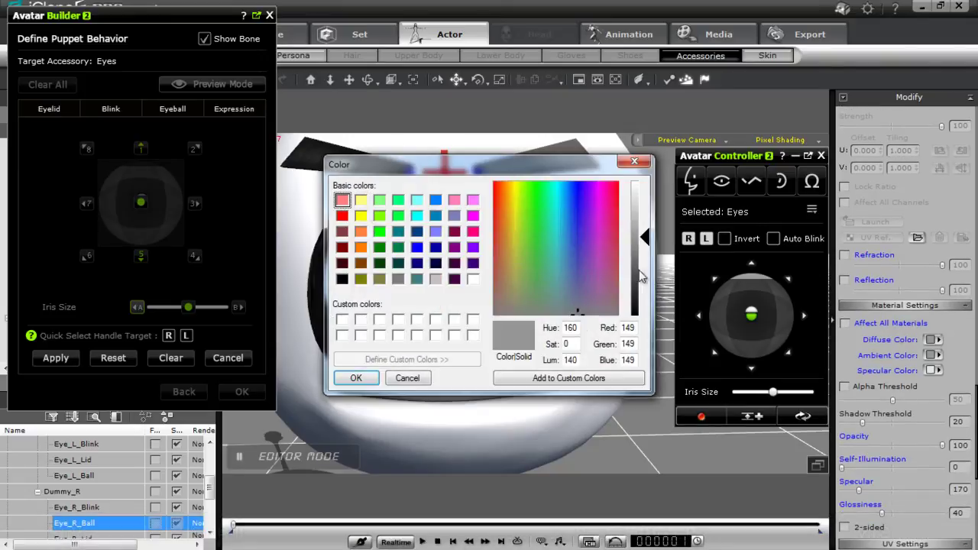
{"action": "left_click_drag", "start_coordinate": [590, 257], "coordinate": [616, 187]}
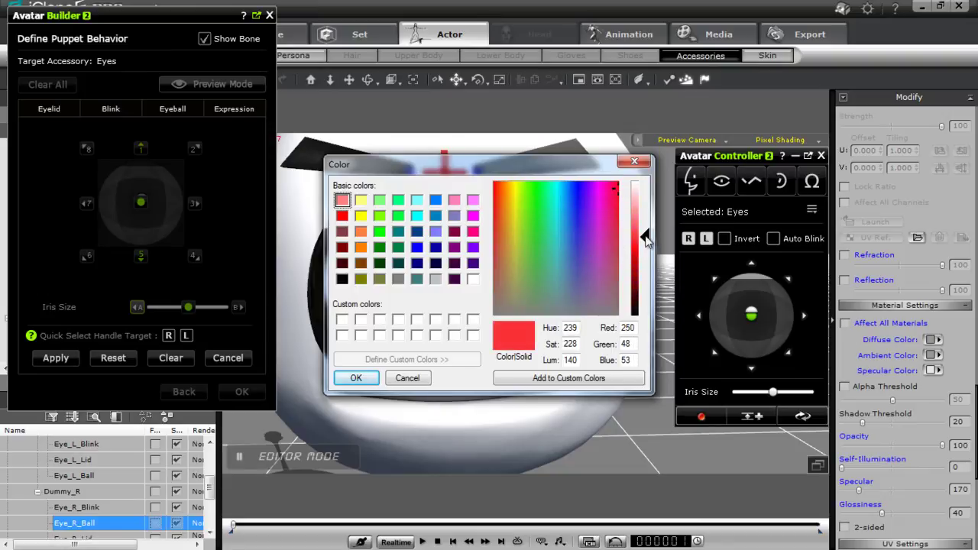
{"action": "left_click_drag", "start_coordinate": [648, 239], "coordinate": [648, 282]}
{"action": "left_click", "coordinate": [356, 377]}
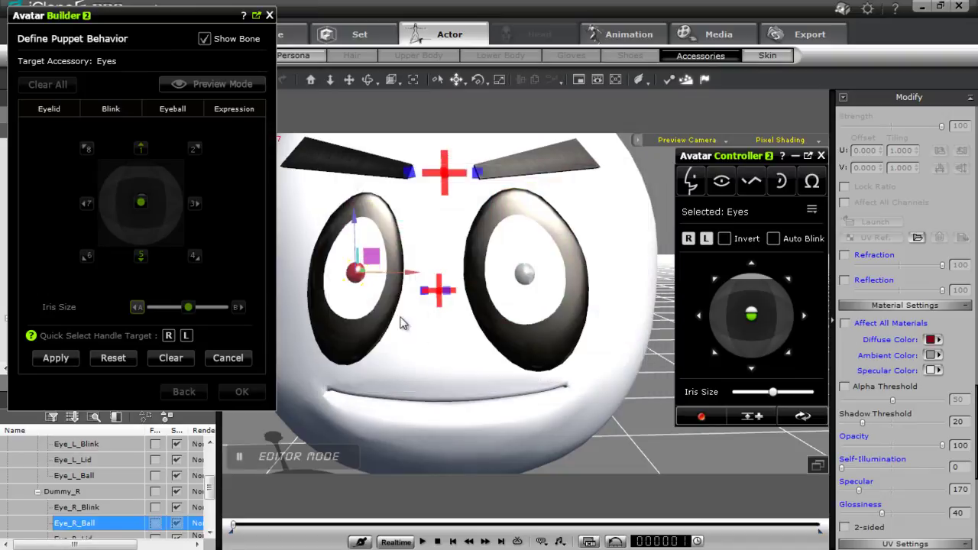
- Set Eye_L_Ball's diffuse color to dark red (88, 12, 14) and apply the Iris Size A pose
{"action": "left_click", "coordinate": [188, 336]}
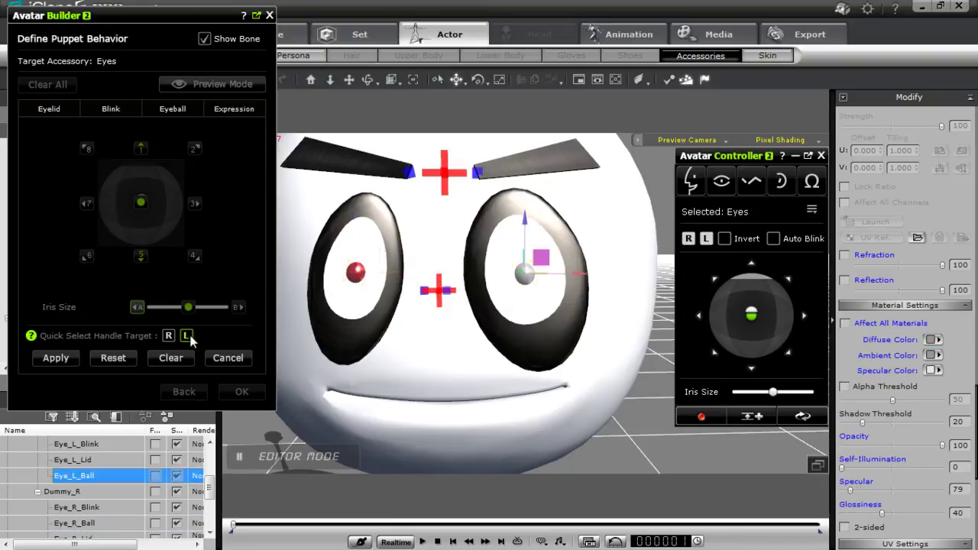
{"action": "left_click", "coordinate": [933, 340]}
{"action": "left_click", "coordinate": [616, 214]}
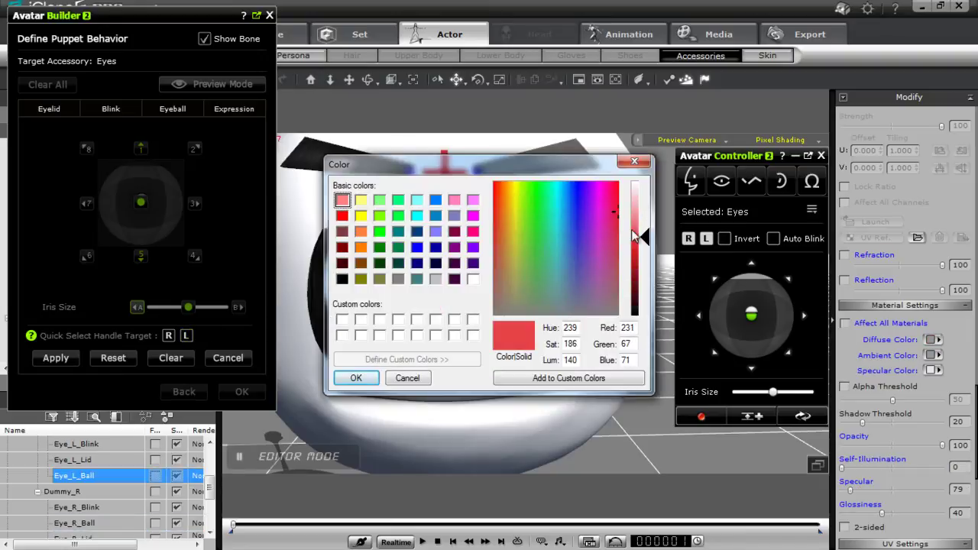
{"action": "left_click_drag", "start_coordinate": [647, 241], "coordinate": [648, 289]}
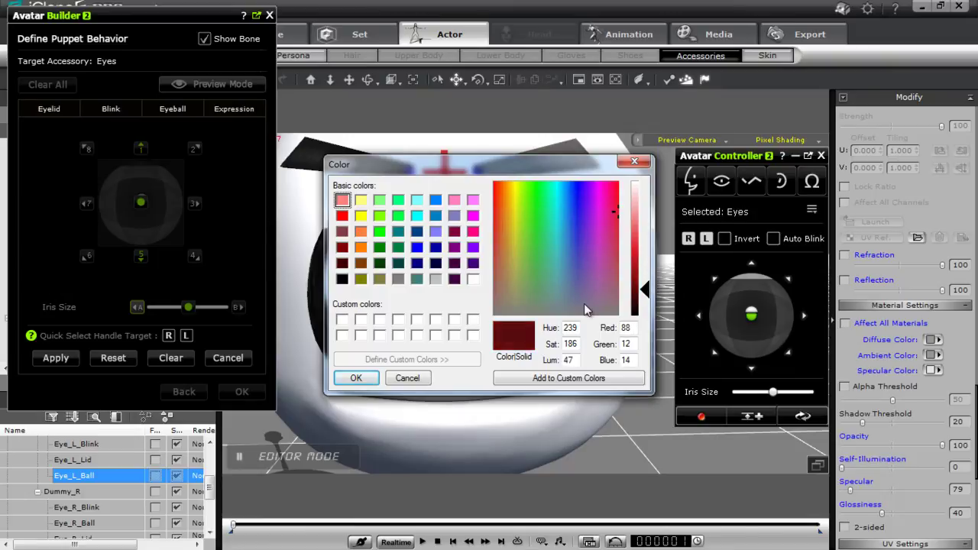
{"action": "left_click", "coordinate": [357, 378]}
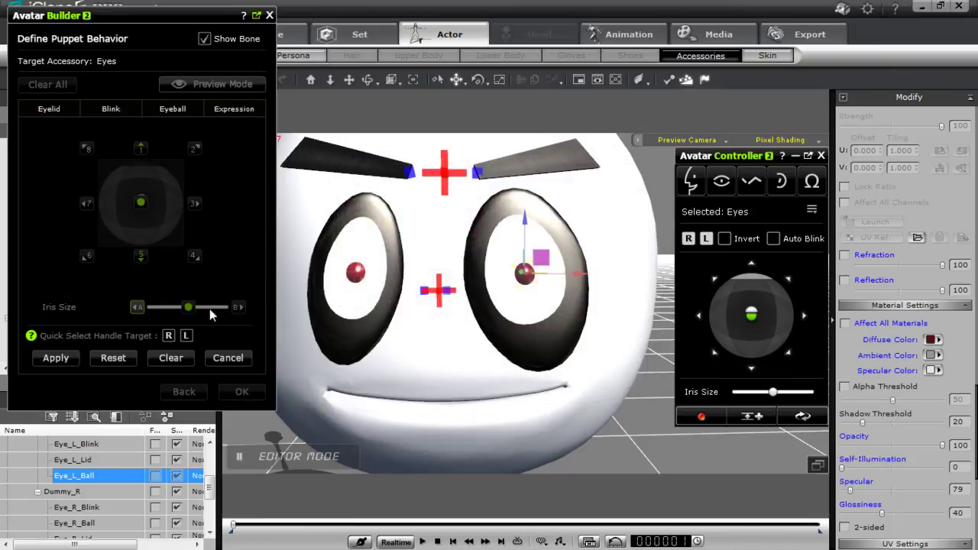
{"action": "left_click", "coordinate": [55, 358]}
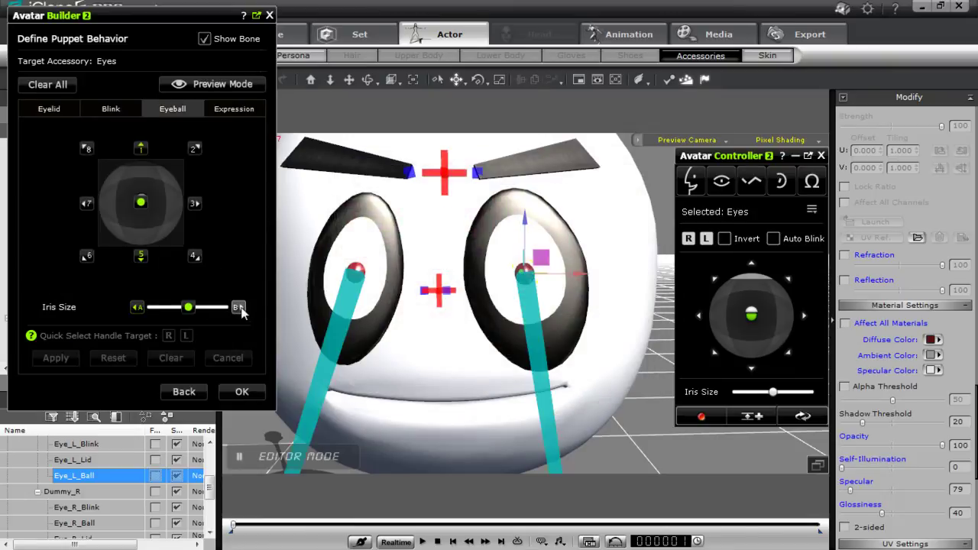
- Start the Iris Size B pose from the reset state and set Eye_L_Ball's diffuse color to blue, hue 160 and saturation 207
{"action": "left_click", "coordinate": [240, 307]}
{"action": "left_click", "coordinate": [113, 358]}
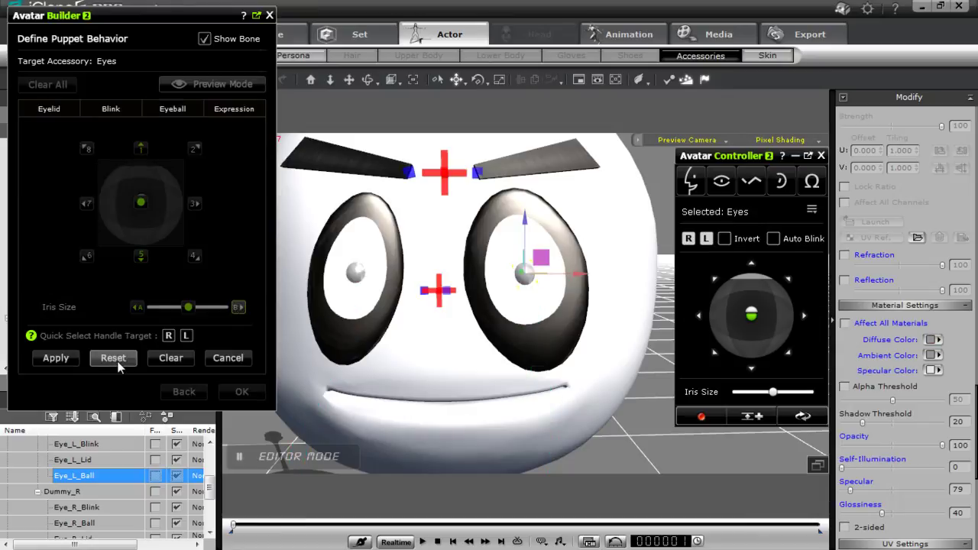
{"action": "left_click", "coordinate": [931, 340]}
{"action": "left_click", "coordinate": [577, 202]}
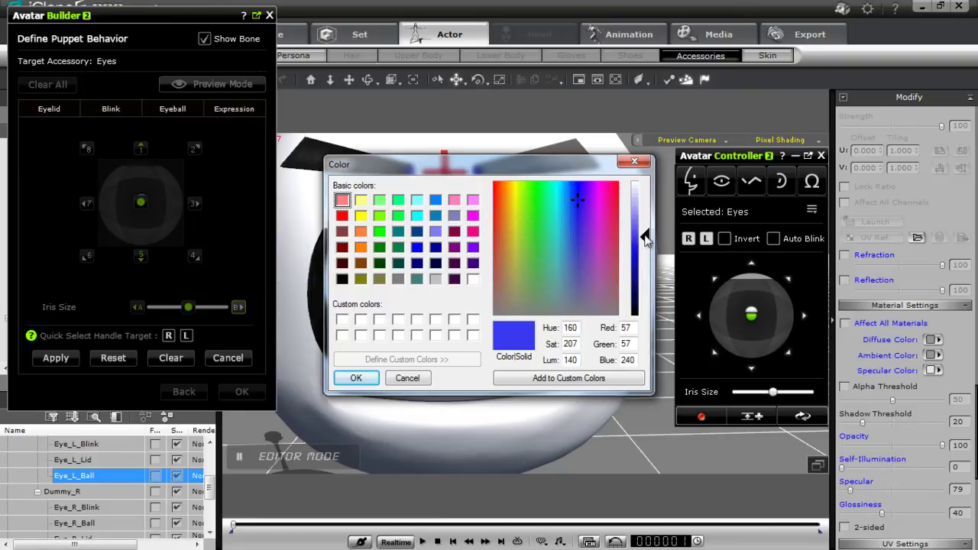
{"action": "left_click_drag", "start_coordinate": [645, 239], "coordinate": [646, 259]}
{"action": "left_click", "coordinate": [356, 378]}
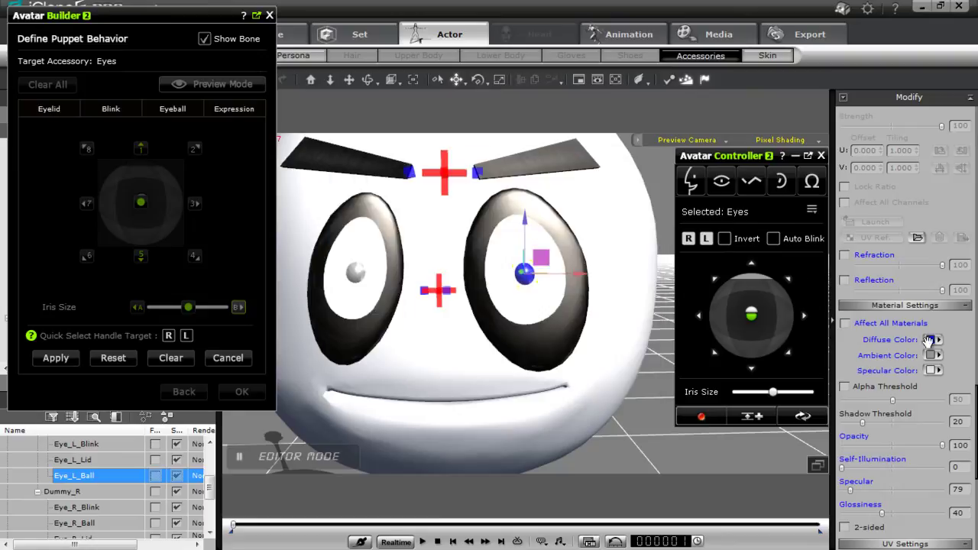
- Set Eye_R_Ball's diffuse color to blue (12, 27, 156) and apply the Iris Size B pose
{"action": "left_click", "coordinate": [169, 335]}
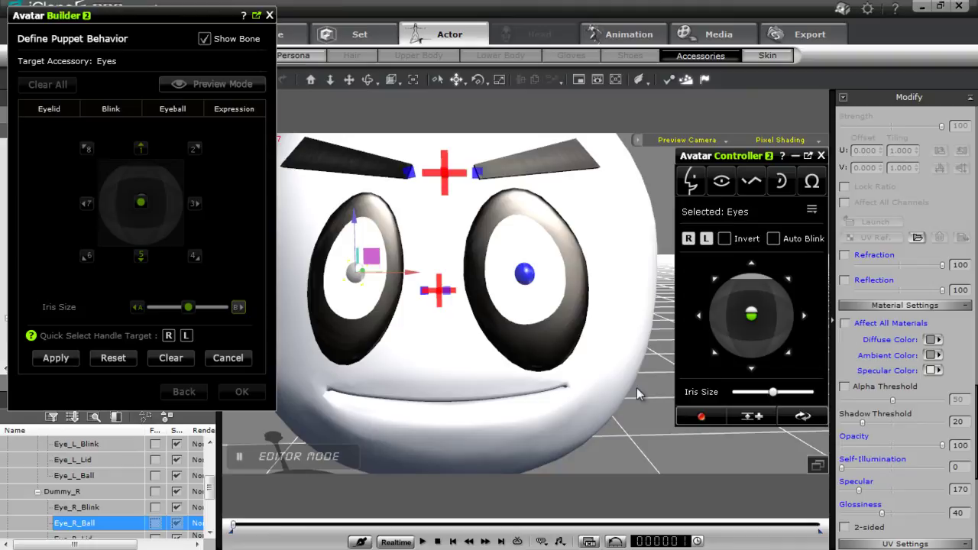
{"action": "left_click", "coordinate": [932, 340]}
{"action": "left_click", "coordinate": [577, 201]}
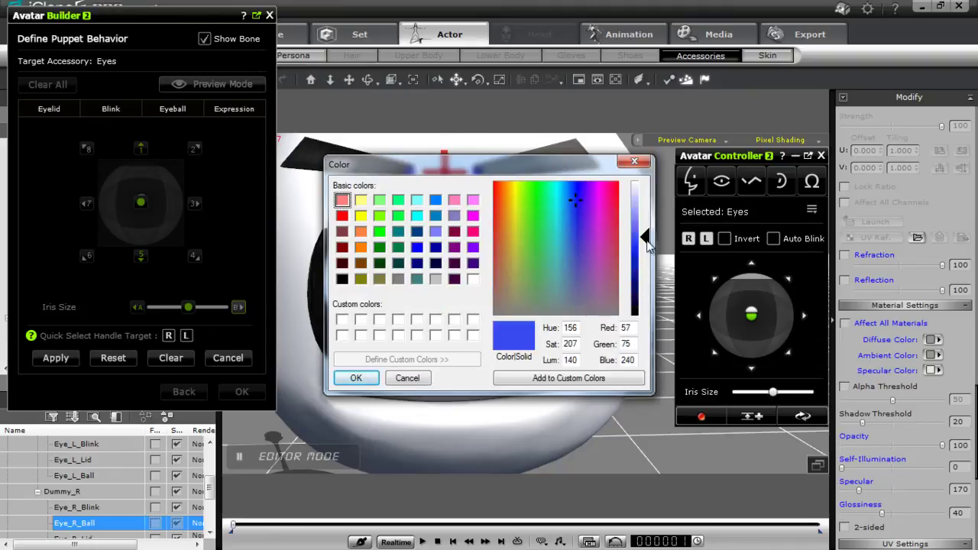
{"action": "left_click_drag", "start_coordinate": [645, 238], "coordinate": [644, 271]}
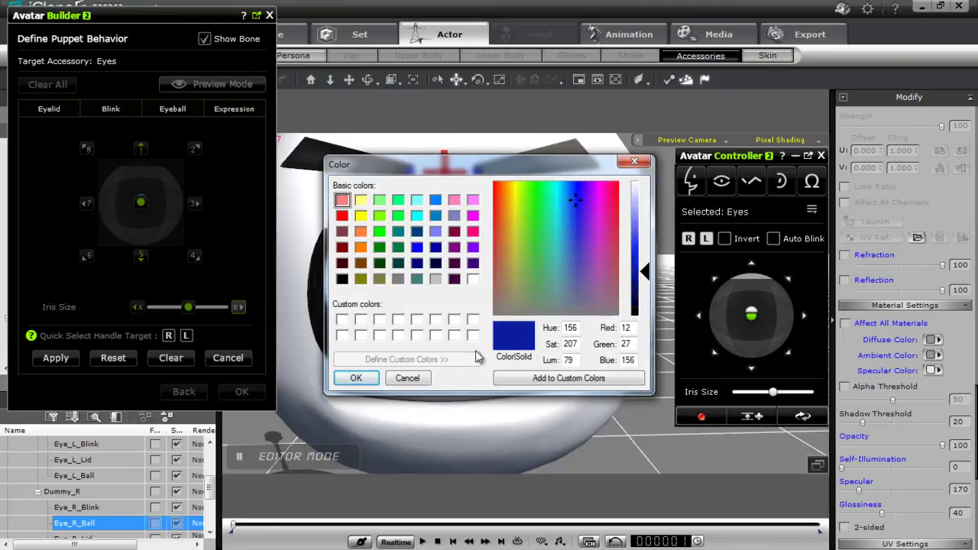
{"action": "left_click", "coordinate": [356, 377]}
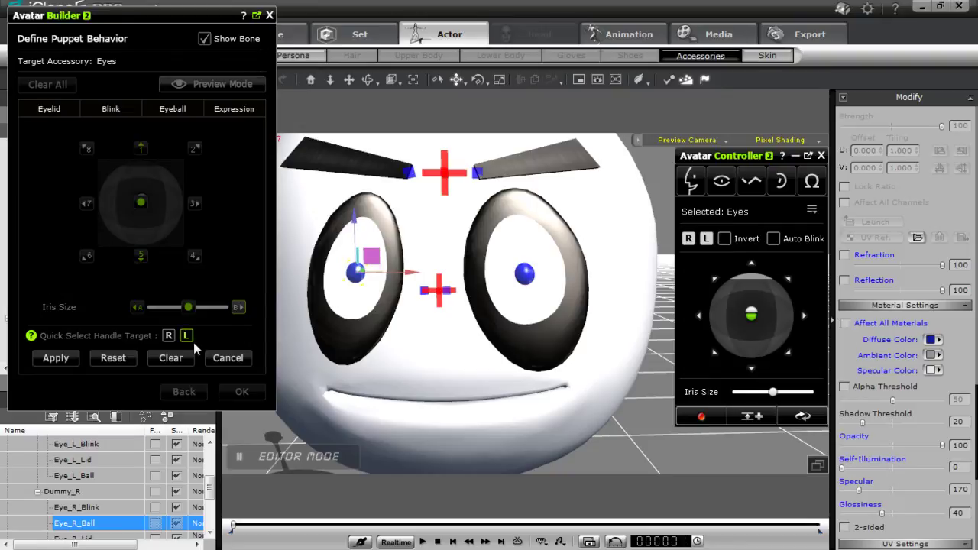
{"action": "left_click", "coordinate": [74, 359]}
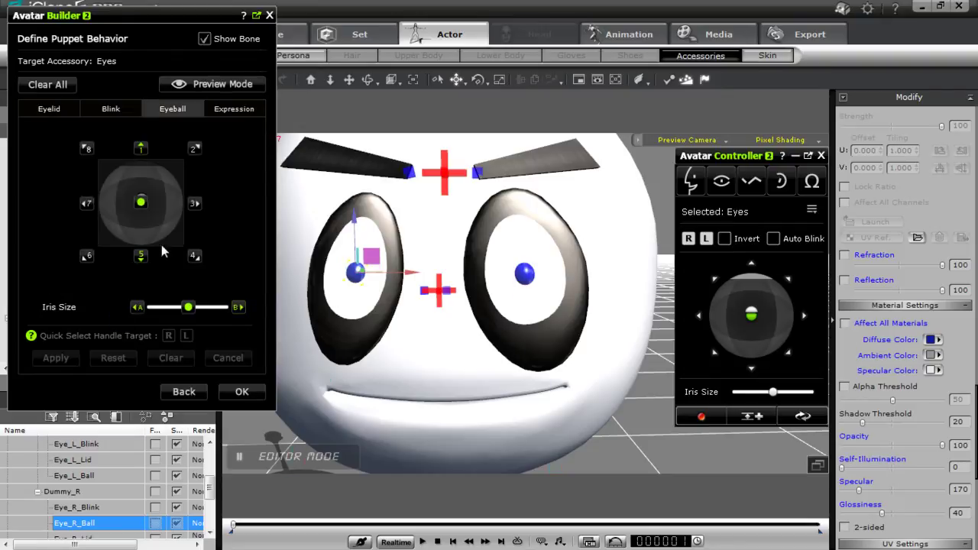
- Preview the eyeball color change with the Iris Size control, and switch to the Expression behavior
{"action": "left_click", "coordinate": [217, 86]}
{"action": "left_click_drag", "start_coordinate": [184, 313], "coordinate": [254, 254]}
{"action": "left_click", "coordinate": [229, 85]}
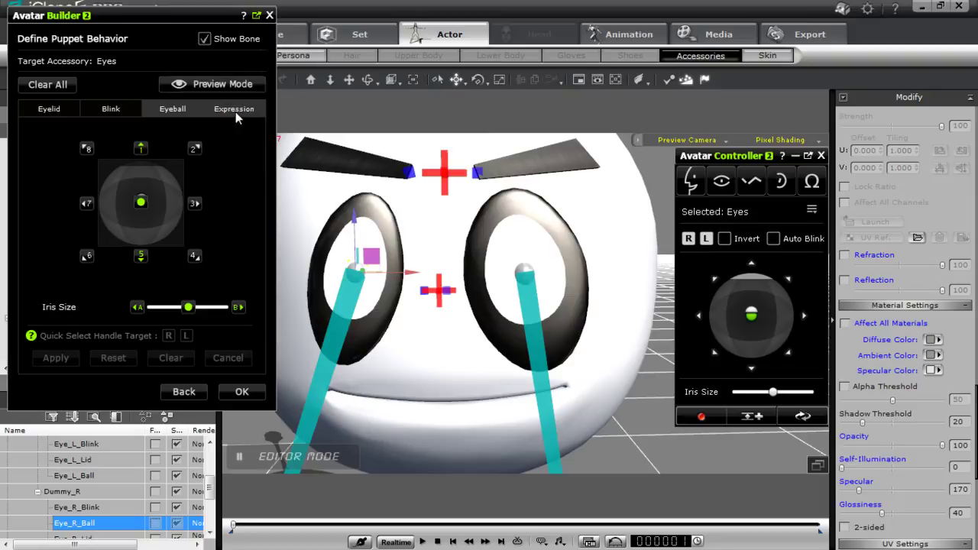
{"action": "left_click", "coordinate": [234, 112]}
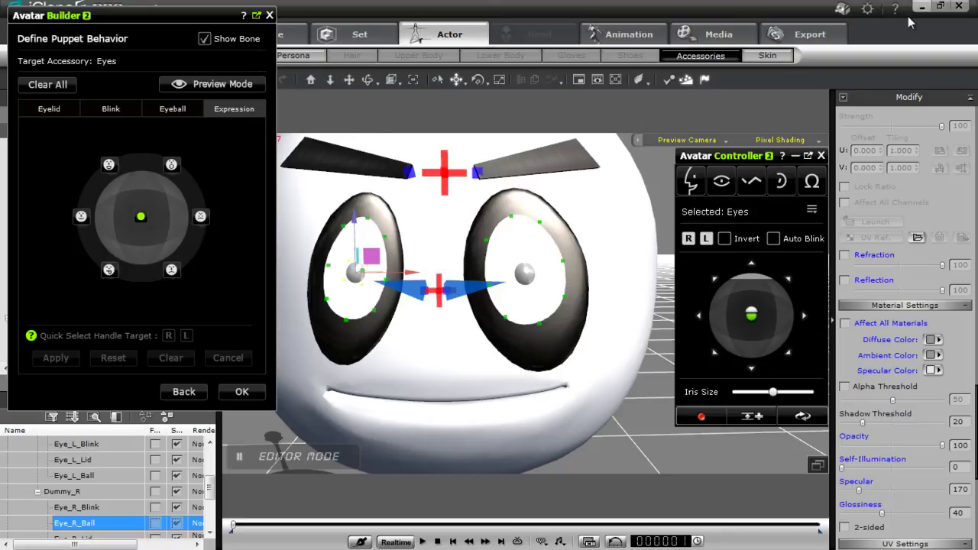
- Try out the Expressions control in Avatar Controller, and return to the Eyes control
{"action": "left_click", "coordinate": [721, 184]}
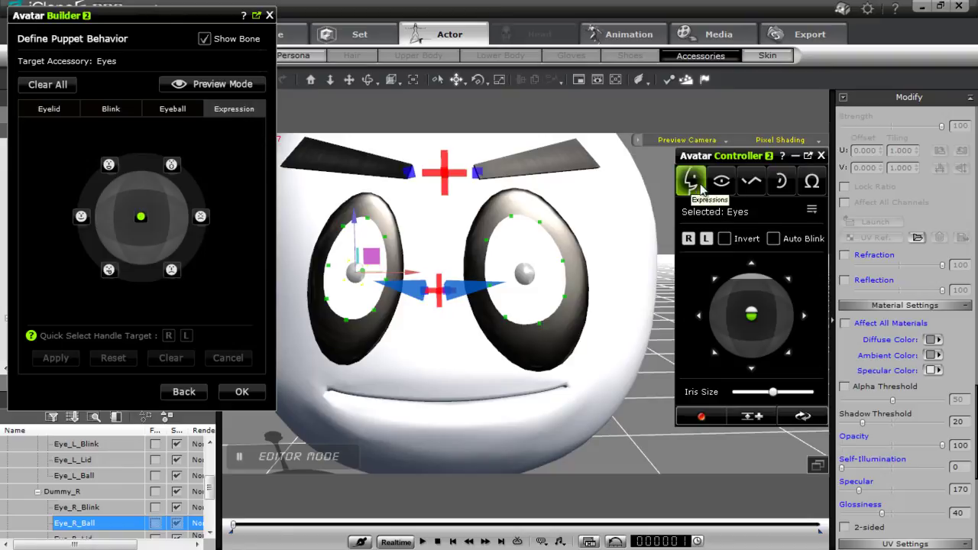
{"action": "left_click_drag", "start_coordinate": [752, 304], "coordinate": [774, 373]}
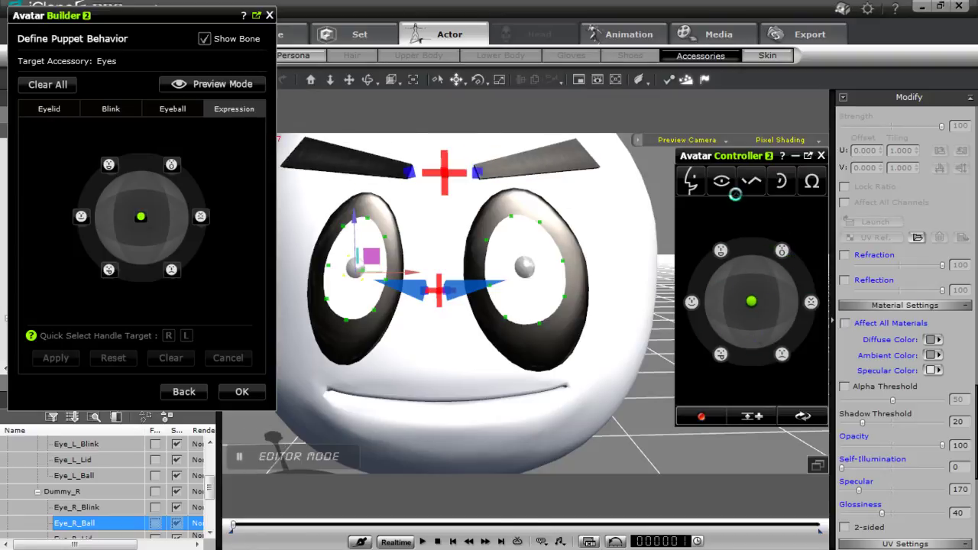
{"action": "left_click", "coordinate": [724, 183]}
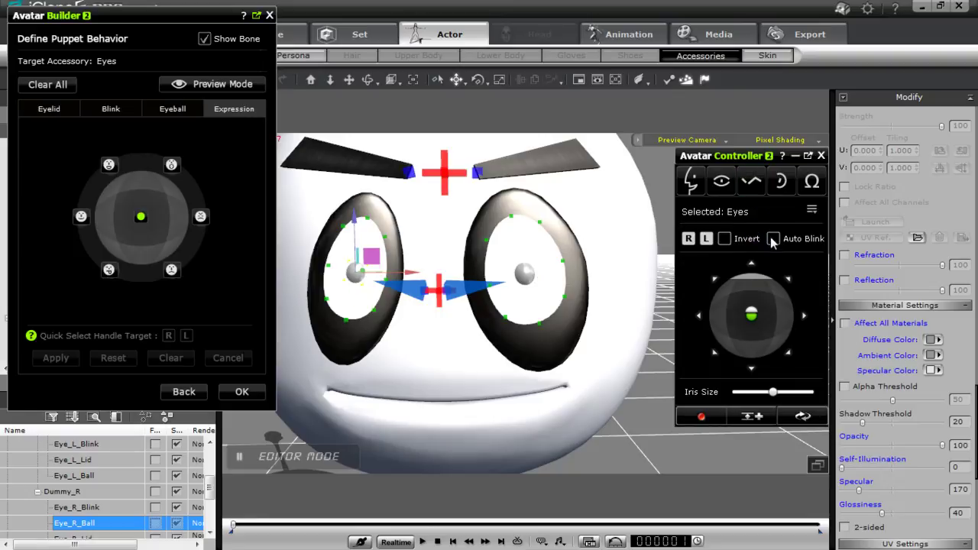
- Enable Auto Blink and record a puppeteered eyelid motion for the eyes
{"action": "left_click", "coordinate": [702, 420]}
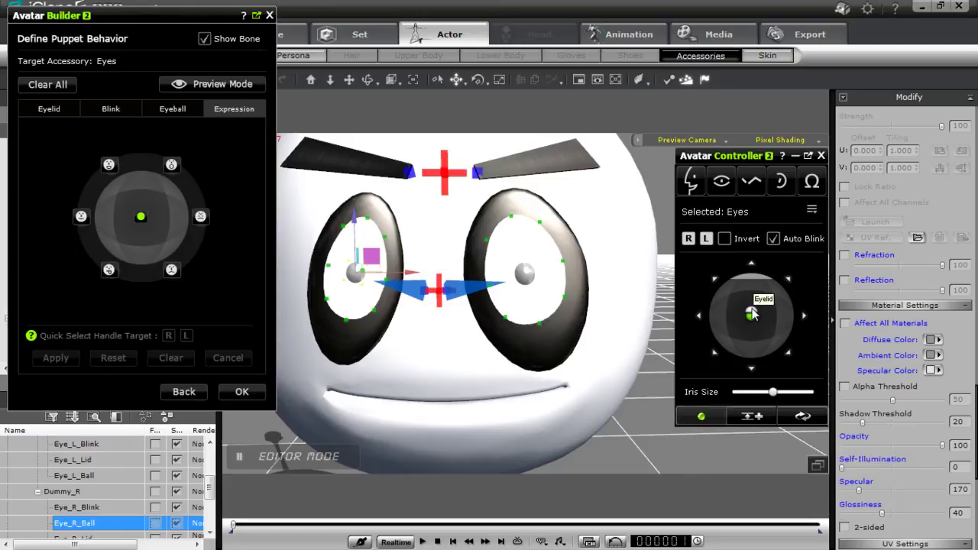
{"action": "key", "text": "space"}
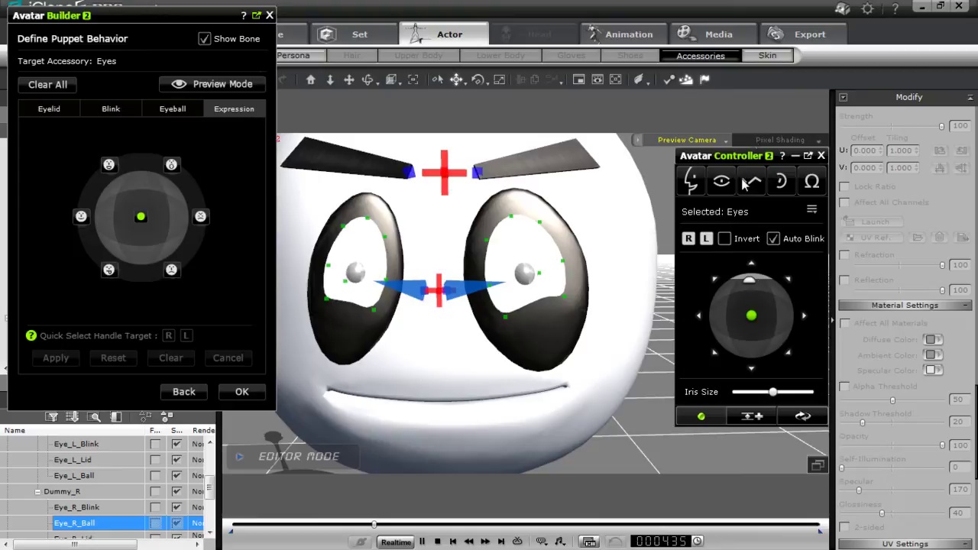
{"action": "key", "text": "space"}
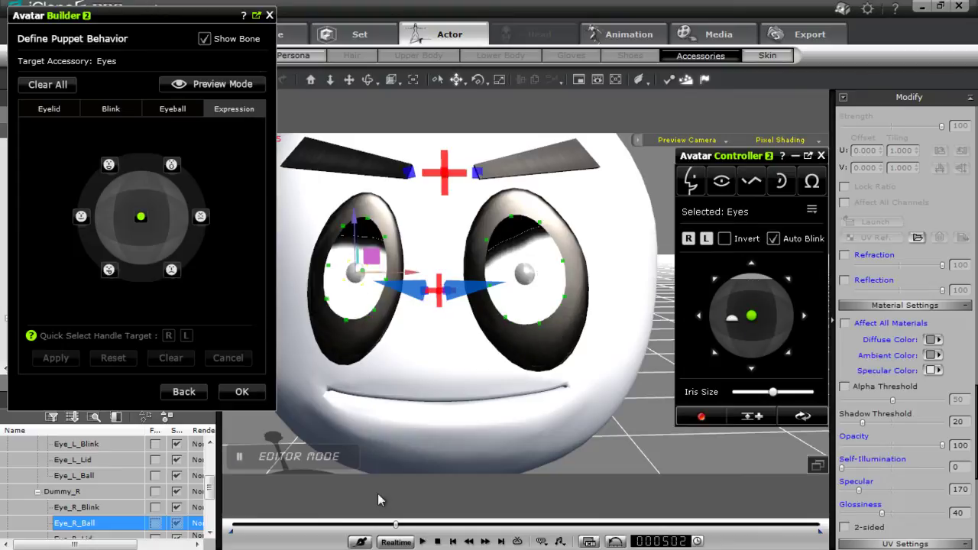
- Play back the recorded eyelid and blink motion from the start, and return to the first frame
{"action": "left_click", "coordinate": [437, 541]}
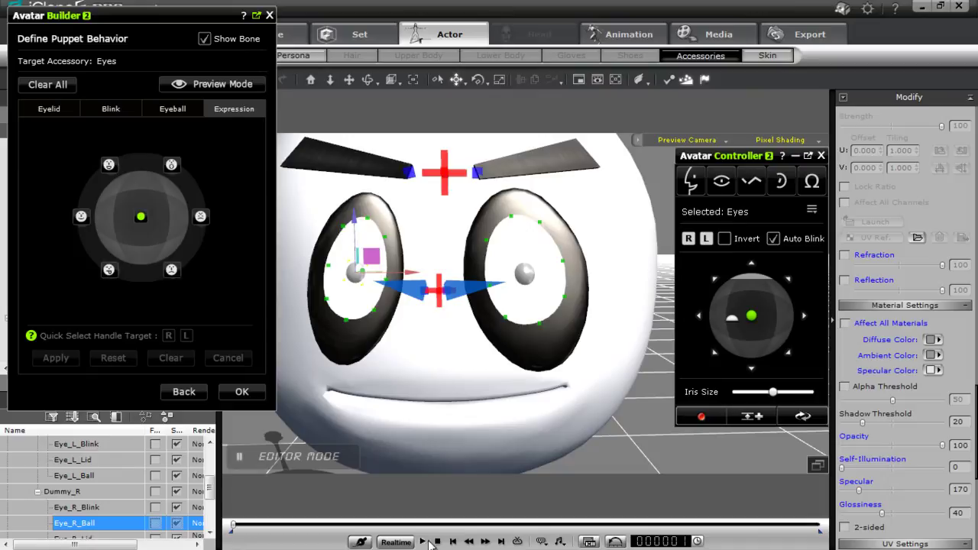
{"action": "left_click", "coordinate": [423, 541]}
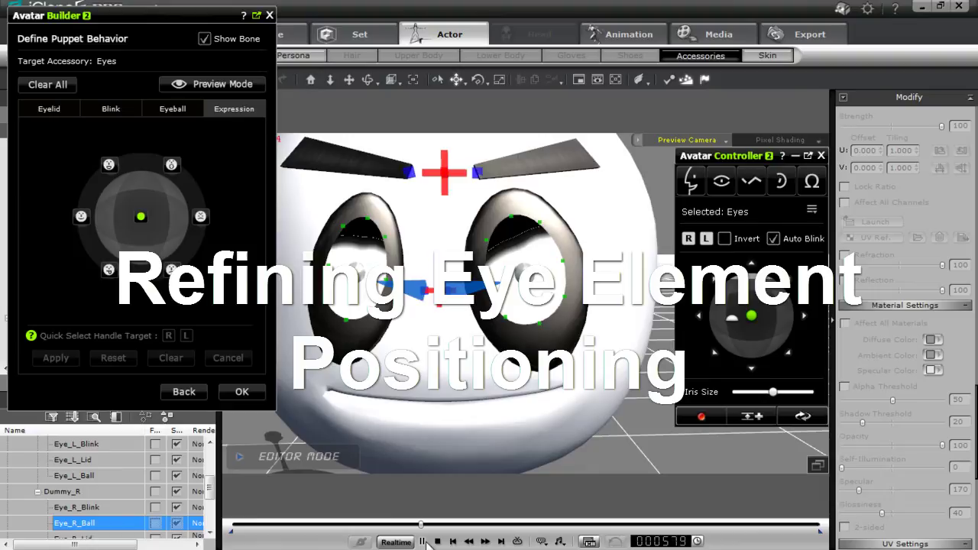
{"action": "left_click", "coordinate": [438, 542]}
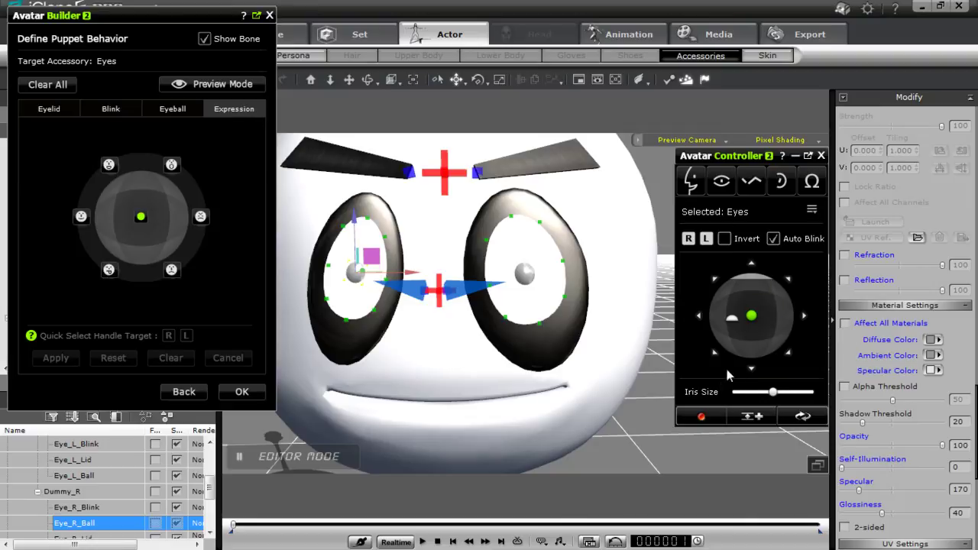
- Record a puppeteered eyeball motion on top of the eyelid animation, and return to the first frame
{"action": "left_click", "coordinate": [701, 417]}
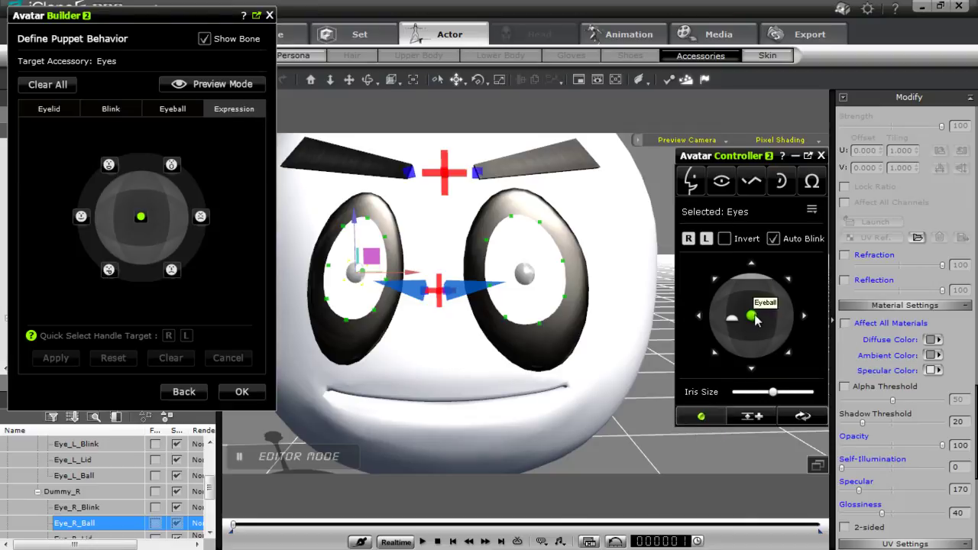
{"action": "mouse_move", "coordinate": [753, 316]}
{"action": "left_mouse_down"}
{"action": "mouse_move", "coordinate": [792, 307]}
{"action": "mouse_move", "coordinate": [767, 334]}
{"action": "mouse_move", "coordinate": [751, 288]}
{"action": "mouse_move", "coordinate": [749, 342]}
{"action": "mouse_move", "coordinate": [752, 295]}
{"action": "mouse_move", "coordinate": [752, 325]}
{"action": "left_mouse_up"}
{"action": "key", "text": "space"}
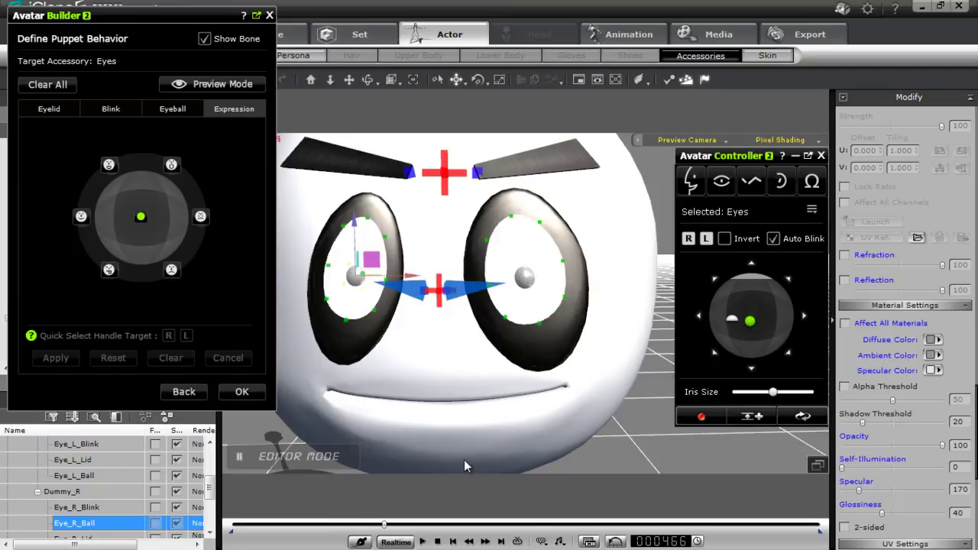
{"action": "left_click", "coordinate": [437, 541]}
- Move Eye_R_Blink slightly back toward the head, and check the eye at frame 256
{"action": "right_click_drag", "start_coordinate": [549, 325], "coordinate": [295, 404]}
{"action": "left_click", "coordinate": [111, 507]}
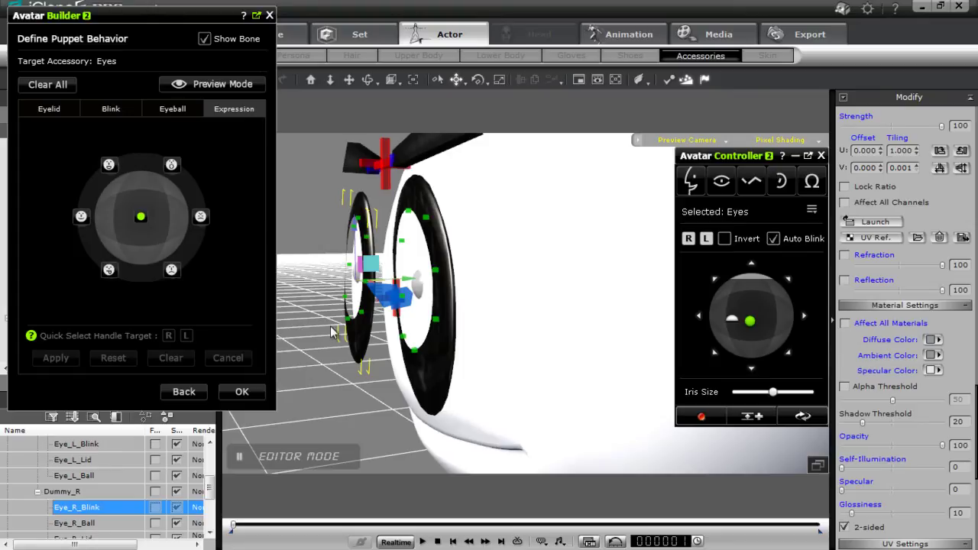
{"action": "right_click_drag", "start_coordinate": [333, 361], "coordinate": [459, 344]}
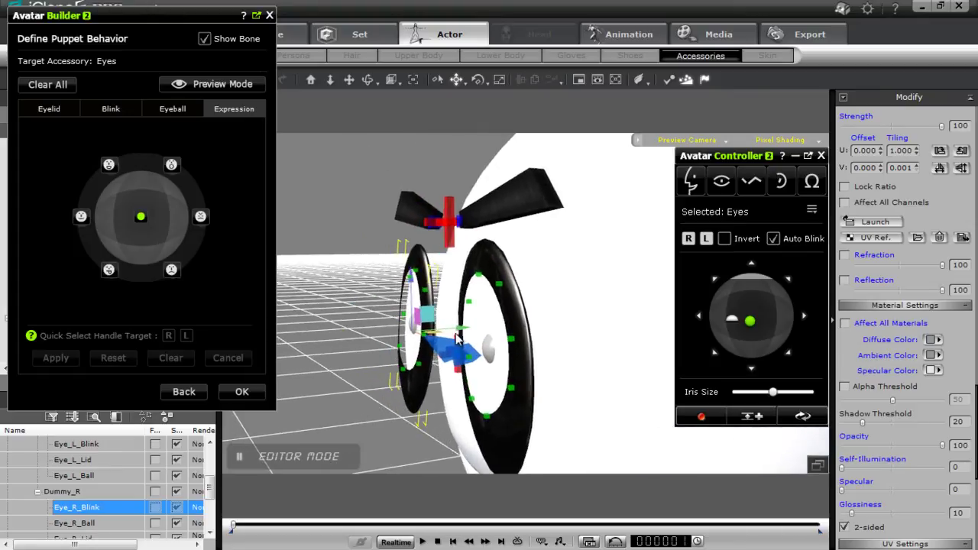
{"action": "left_click_drag", "start_coordinate": [456, 329], "coordinate": [458, 330]}
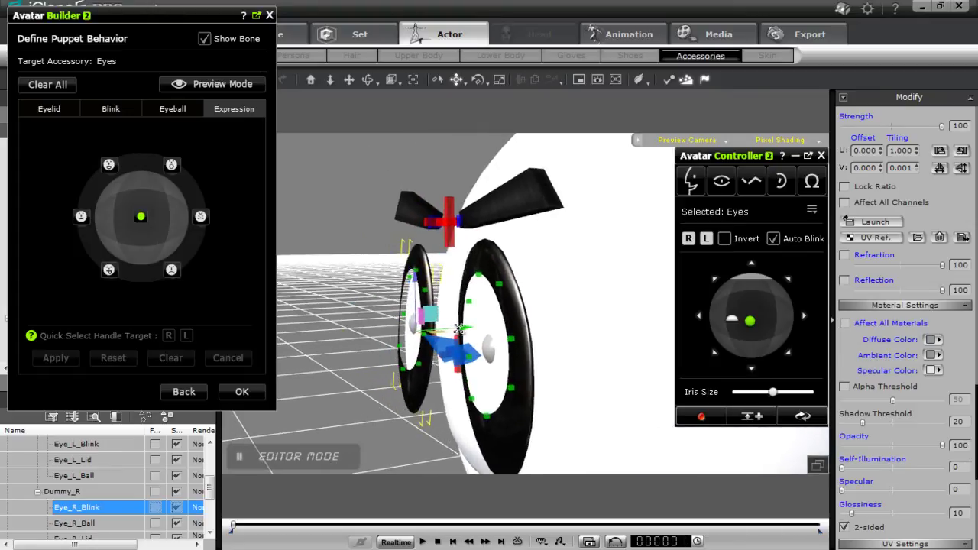
{"action": "right_click_drag", "start_coordinate": [344, 415], "coordinate": [640, 358]}
{"action": "left_click_drag", "start_coordinate": [235, 530], "coordinate": [318, 529]}
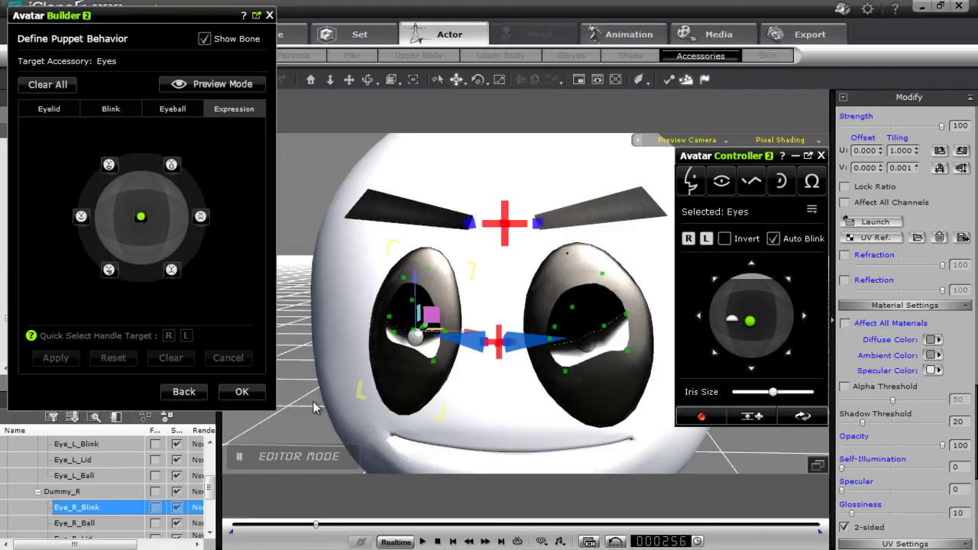
- Move Eye_R_Ball slightly back behind the blink lid, and check the eye at frame 159
{"action": "left_click", "coordinate": [91, 524]}
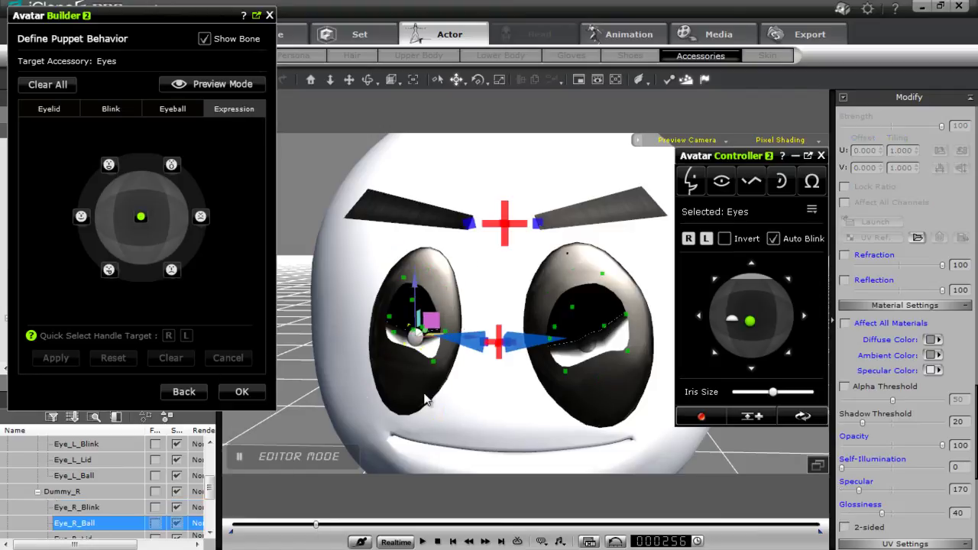
{"action": "right_click_drag", "start_coordinate": [468, 409], "coordinate": [372, 374]}
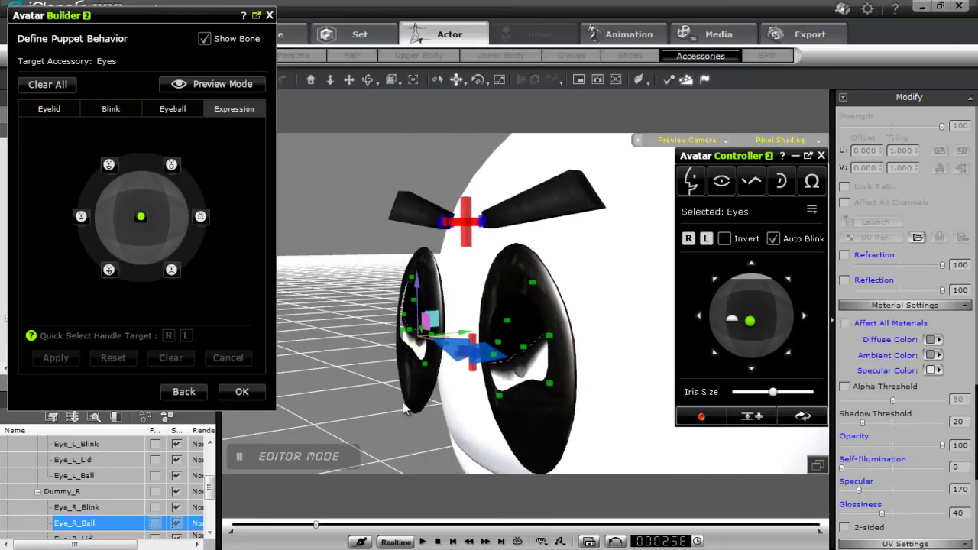
{"action": "right_click_drag", "start_coordinate": [372, 412], "coordinate": [679, 376]}
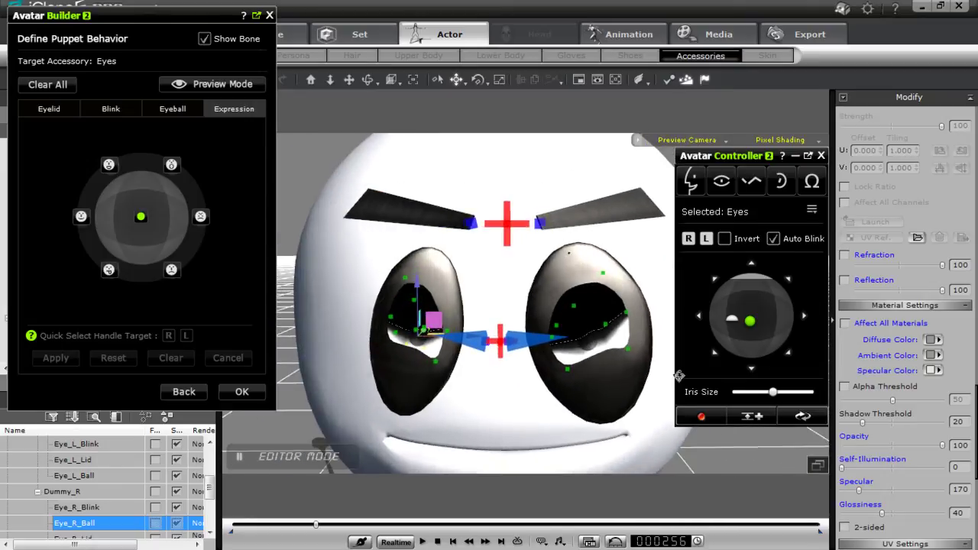
{"action": "left_click_drag", "start_coordinate": [318, 533], "coordinate": [283, 539]}
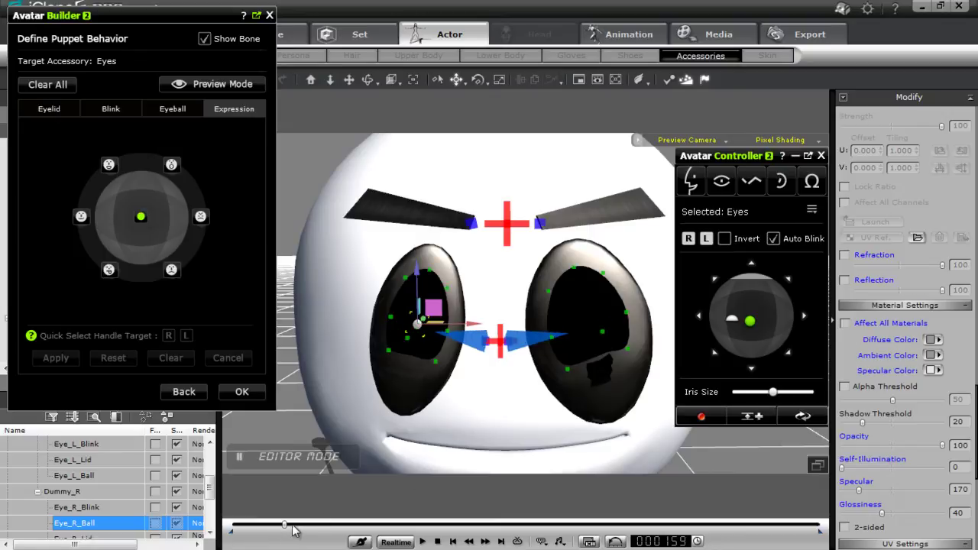
- Nudge Eye_R_Ball a little further back toward the head at the first frame, and check both eyes from the front
{"action": "left_click_drag", "start_coordinate": [286, 527], "coordinate": [224, 528]}
{"action": "middle_click_drag", "start_coordinate": [437, 439], "coordinate": [388, 427]}
{"action": "right_click_drag", "start_coordinate": [388, 428], "coordinate": [448, 318]}
{"action": "left_click_drag", "start_coordinate": [452, 318], "coordinate": [454, 318]}
{"action": "right_click_drag", "start_coordinate": [399, 426], "coordinate": [525, 451]}
{"action": "mouse_move", "coordinate": [233, 529]}
{"action": "left_mouse_down"}
{"action": "mouse_move", "coordinate": [327, 525]}
{"action": "mouse_move", "coordinate": [231, 525]}
{"action": "left_mouse_up"}
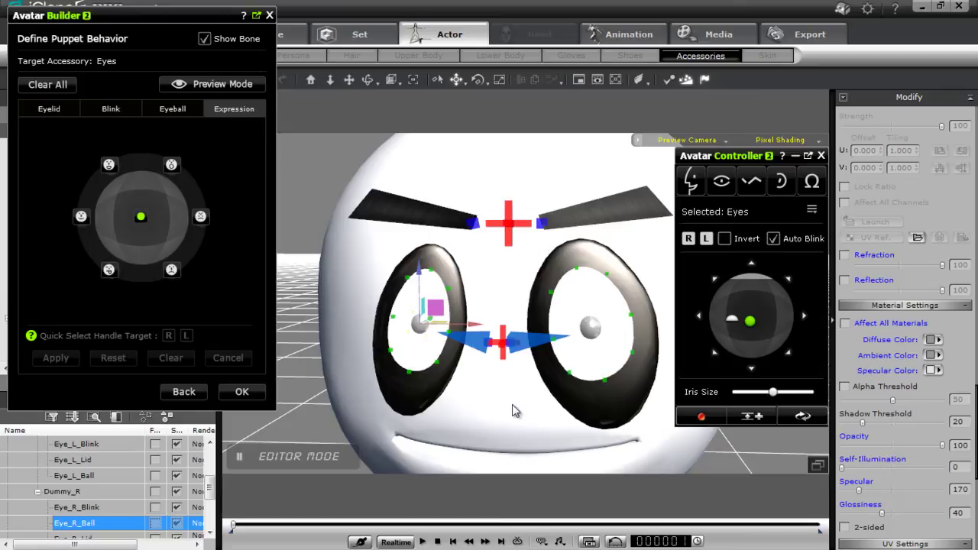
{"action": "middle_click_drag", "start_coordinate": [600, 400], "coordinate": [533, 379]}
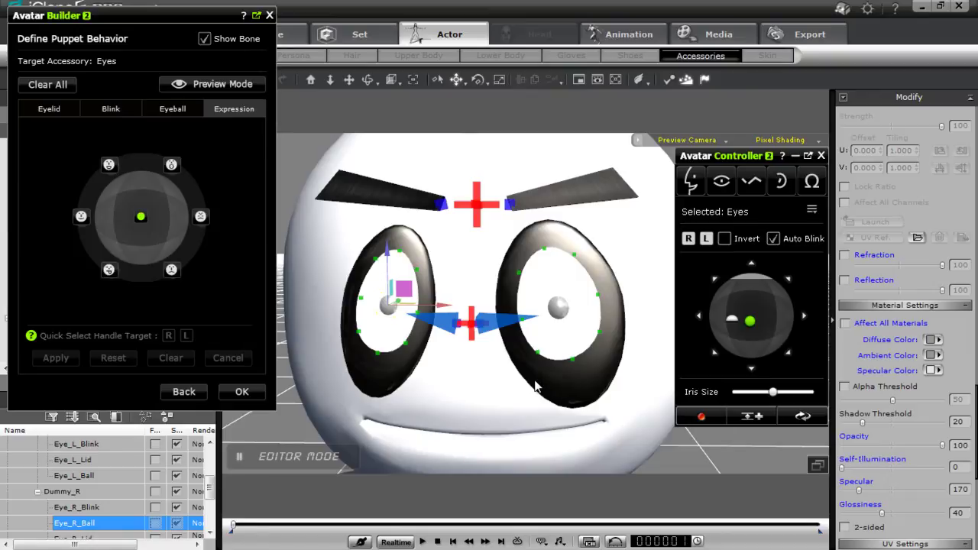